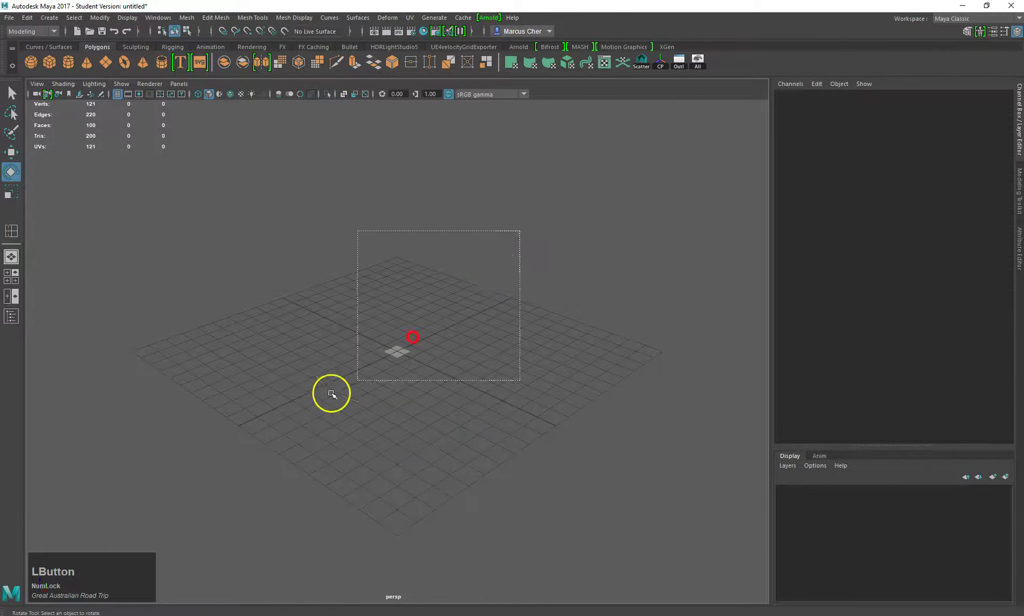
# Scale the plane up uniformly and set its Scale X, Y and Z to 20
pyautogui.press('-')
pyautogui.press('-')
pyautogui.press('-')
pyautogui.press('-')
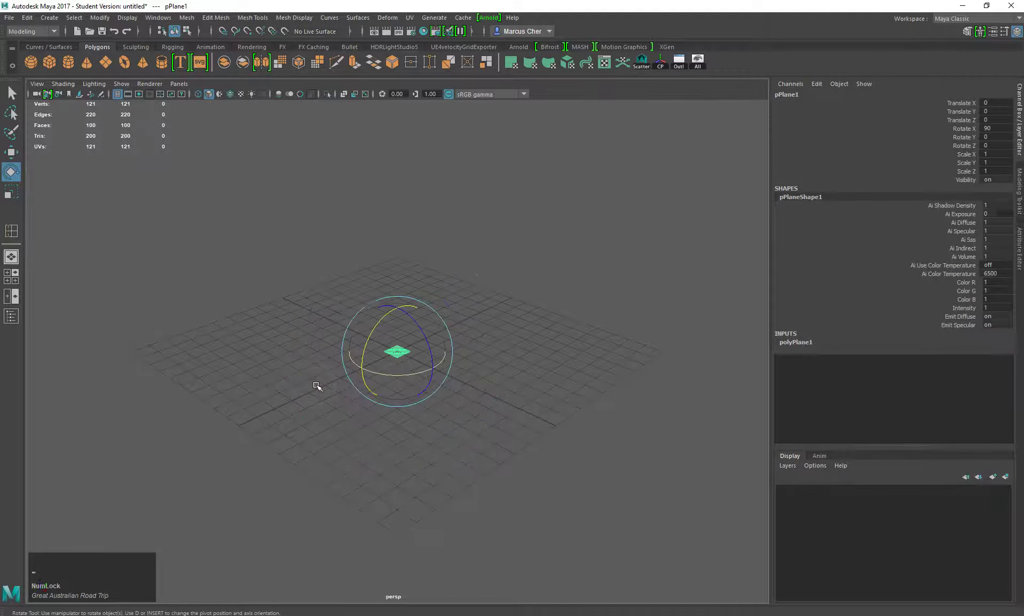
pyautogui.press('r')
pyautogui.moveTo(403, 353); pyautogui.dragTo(662, 307)
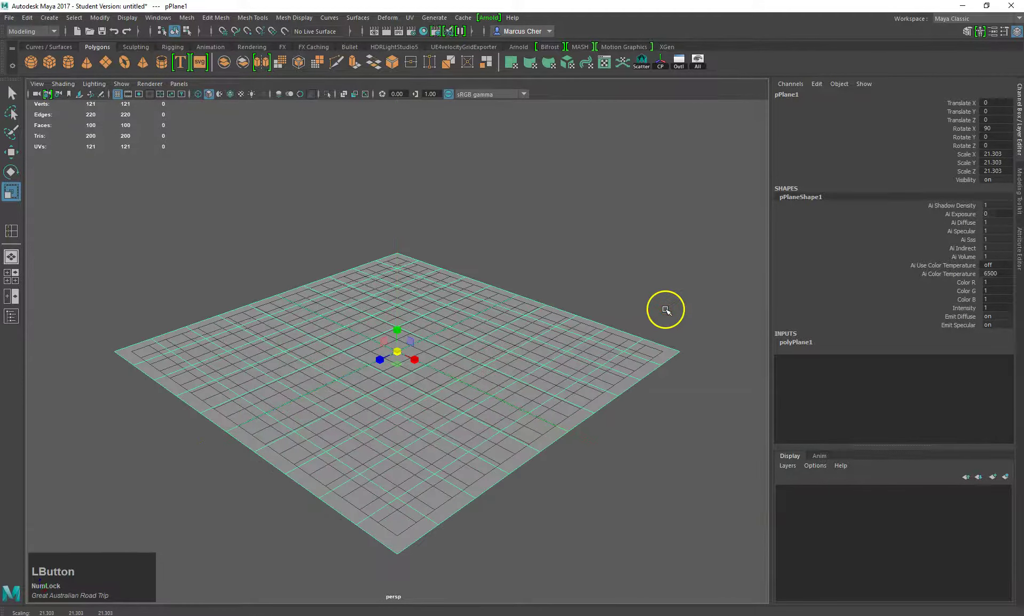
pyautogui.click(1003, 150)
pyautogui.moveTo(1003, 150); pyautogui.dragTo(1000, 172)
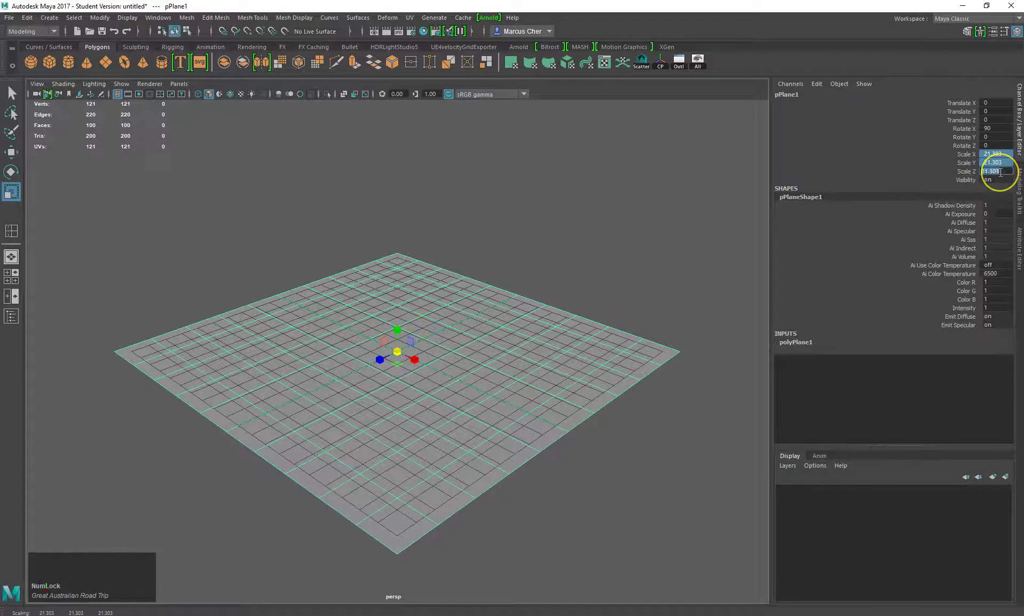
pyautogui.write('20')
pyautogui.press('KP_Enter')
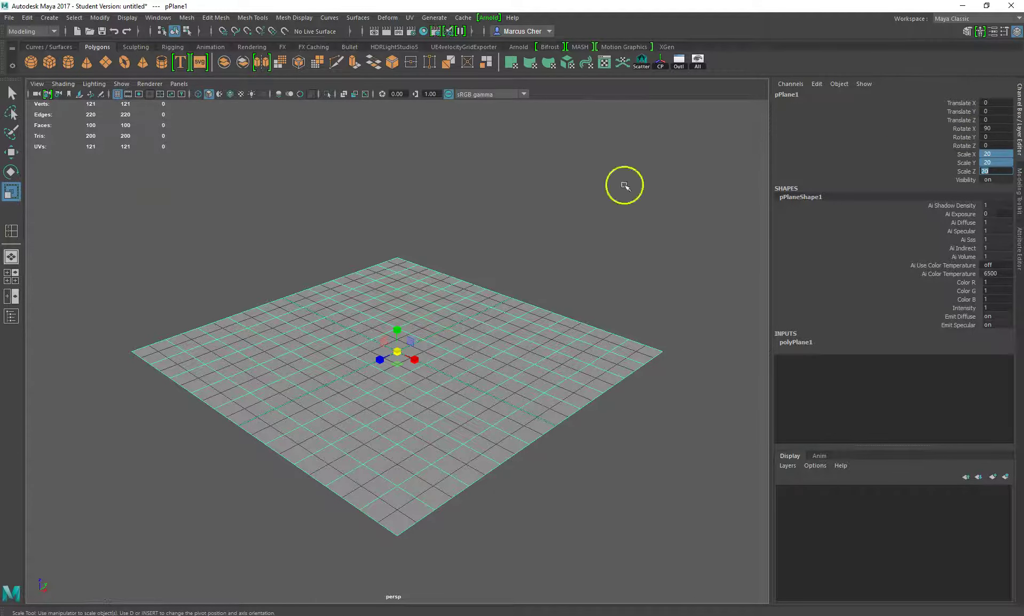
# Raise the plane slightly off the grid and set its Translate Z to 0.1
pyautogui.click(247, 222)
pyautogui.click(294, 326)
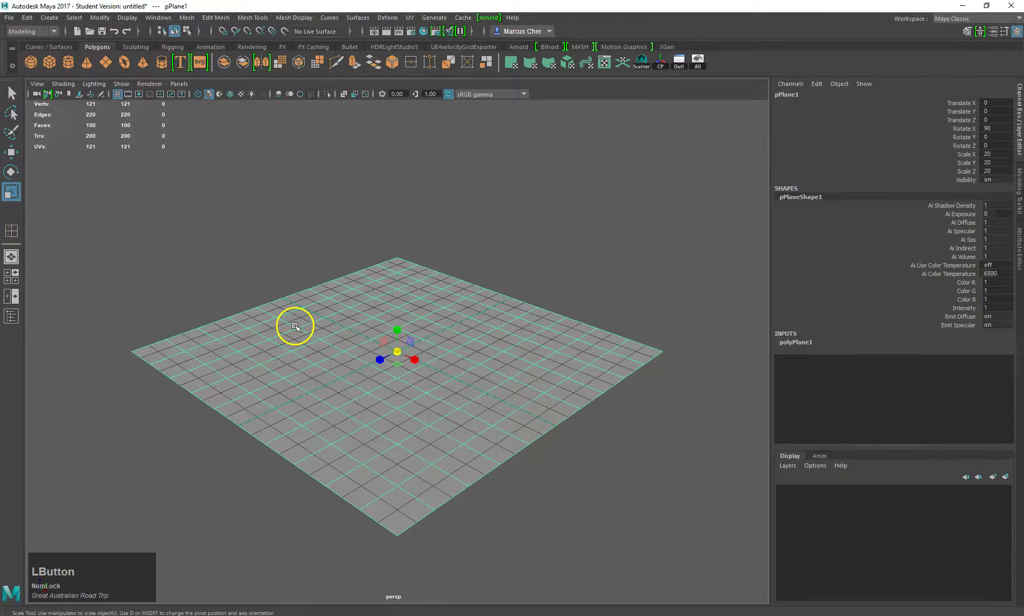
pyautogui.press('w')
pyautogui.moveTo(395, 314); pyautogui.dragTo(398, 312)
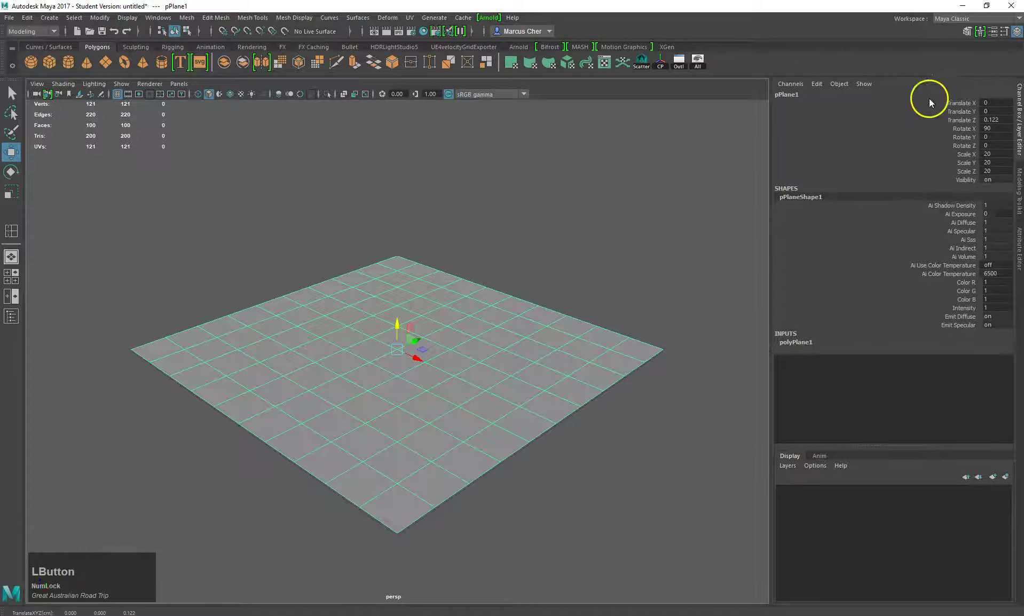
pyautogui.click(992, 119)
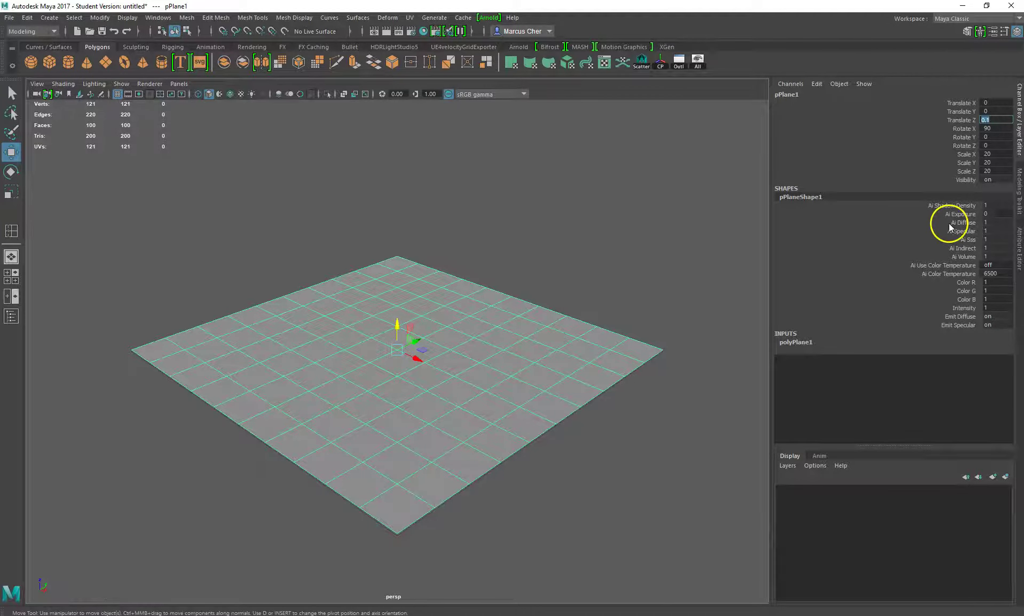
# Set the plane's Subdivisions Width and Subdivisions Height to 1
pyautogui.click(1020, 250)
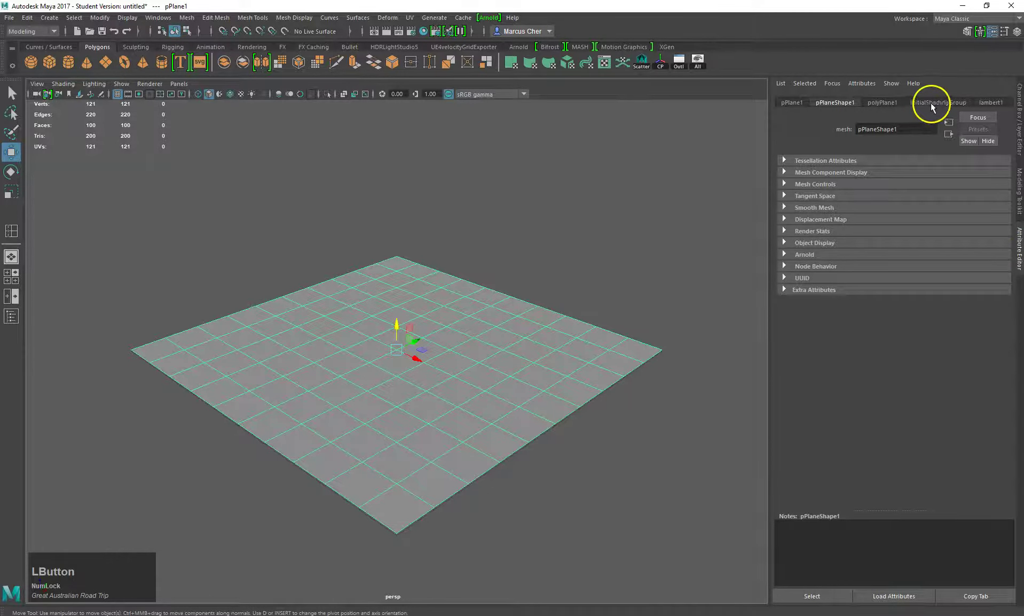
pyautogui.click(881, 103)
pyautogui.click(879, 196)
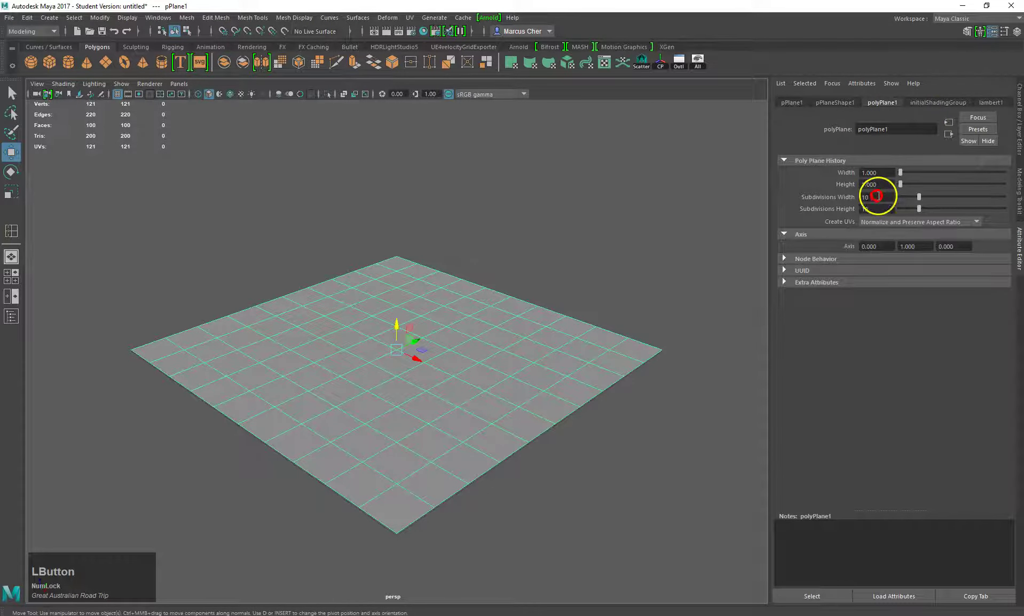
pyautogui.press('BackSpace')
pyautogui.press('Tab')
pyautogui.write('1')
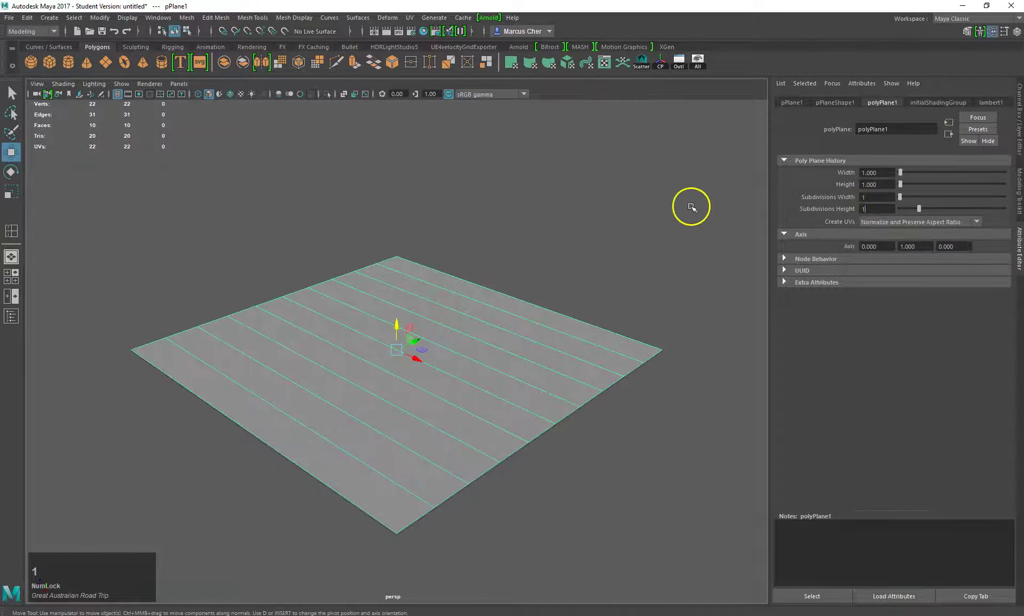
pyautogui.click(691, 207)
pyautogui.click(491, 331)
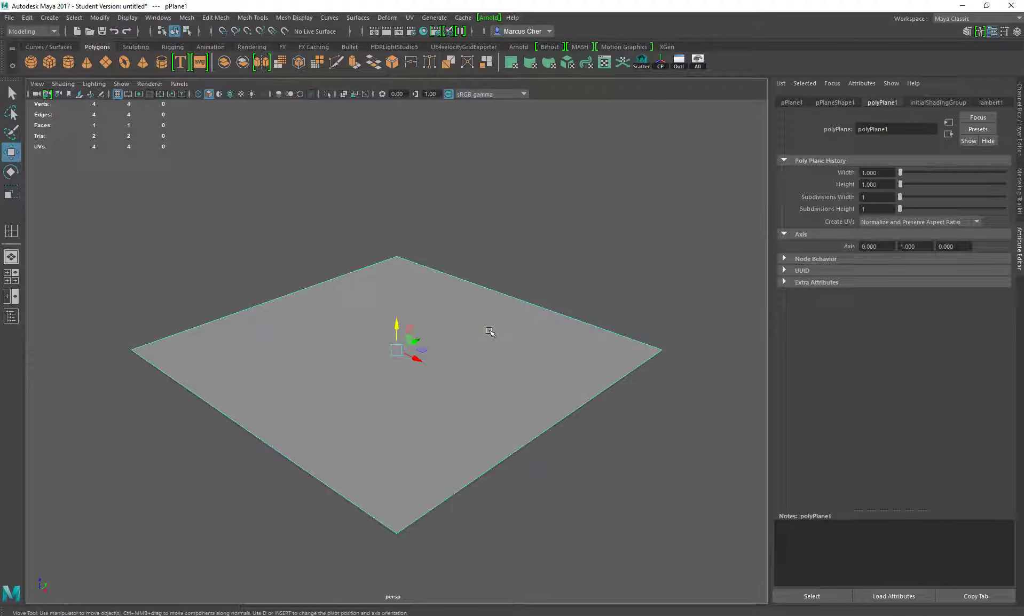
# Assign a new Lambert material to the plane
pyautogui.moveTo(479, 316); pyautogui.dragTo(496, 588, button='right')
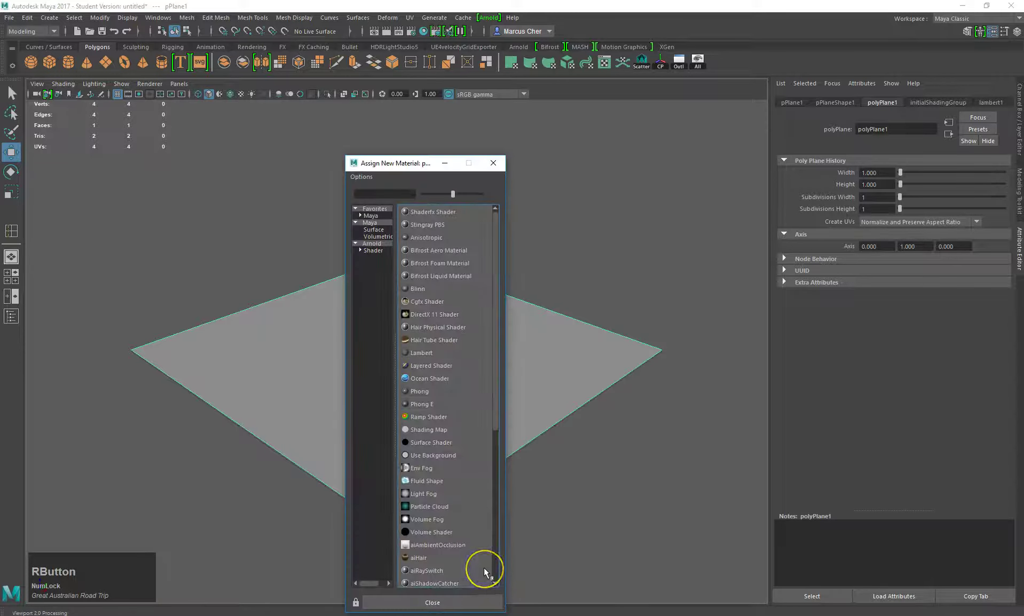
pyautogui.click(429, 412)
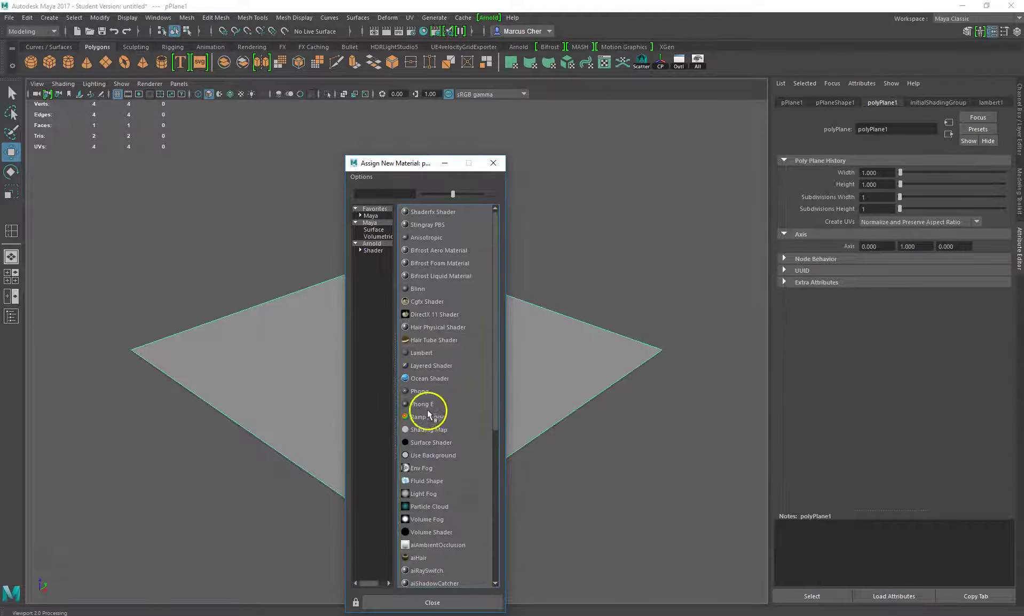
pyautogui.click(437, 352)
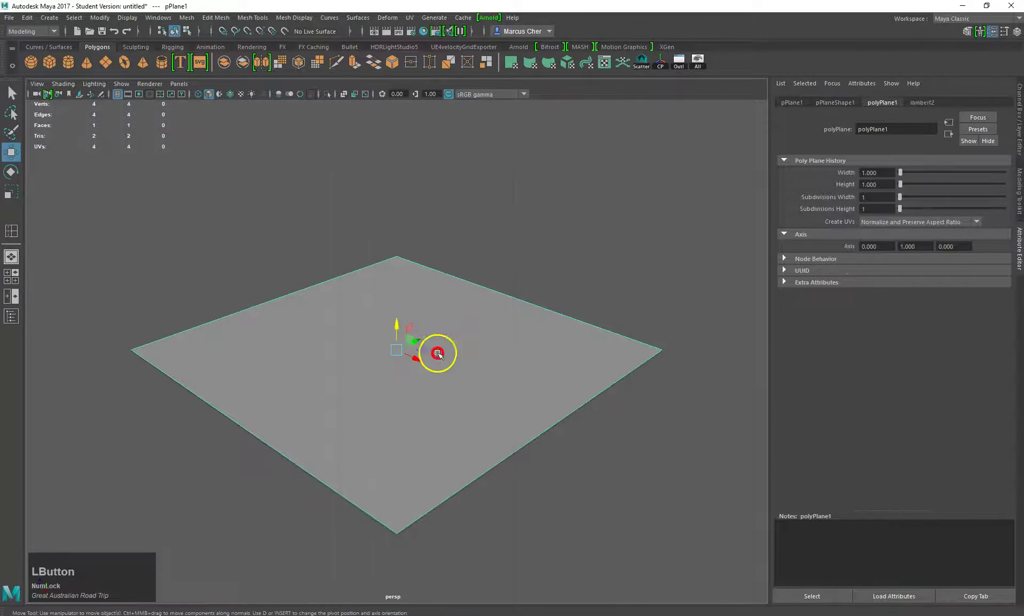
# Connect a File texture to the Lambert's Color and load GART_MPRC_REFTWIG_01.jpg as its image
pyautogui.click(999, 223)
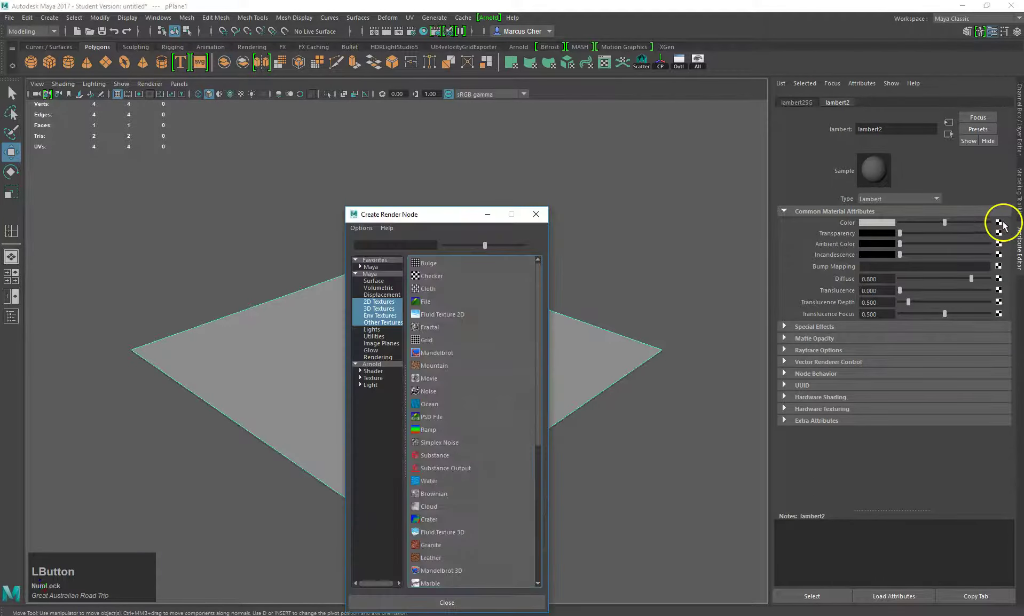
pyautogui.click(425, 302)
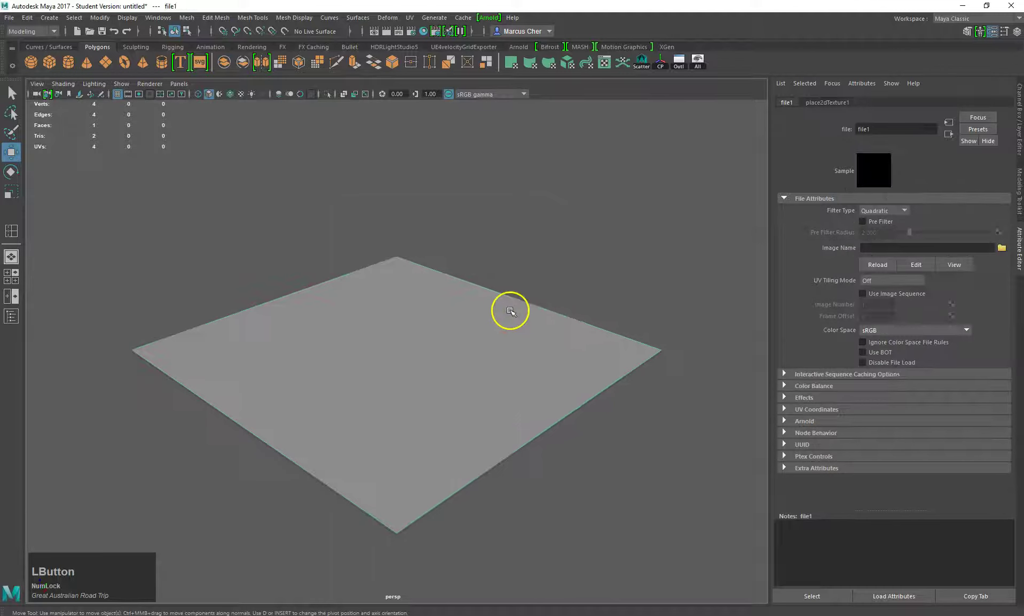
pyautogui.click(1002, 247)
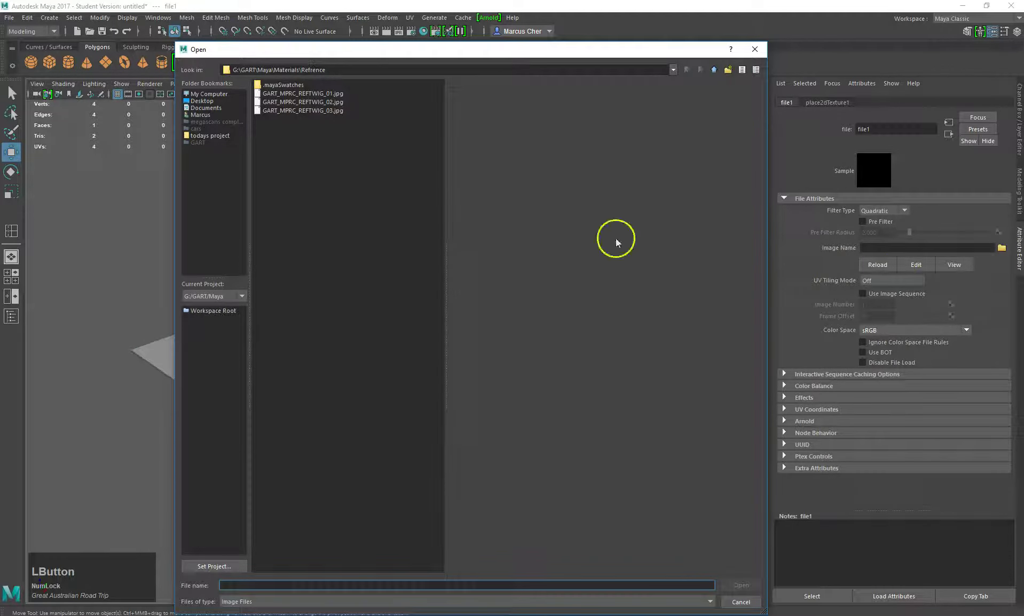
pyautogui.click(328, 94)
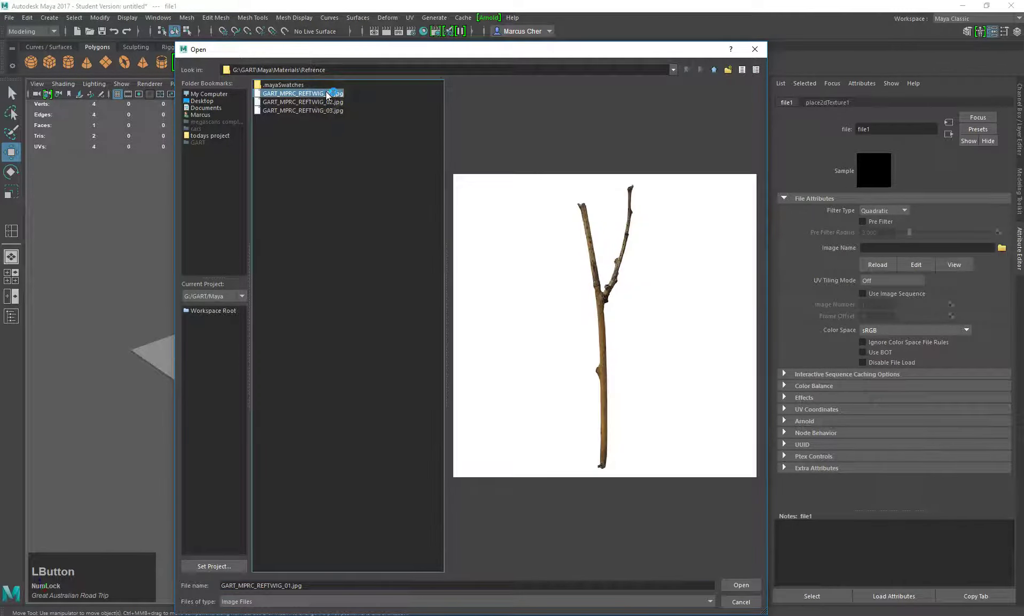
pyautogui.click(741, 586)
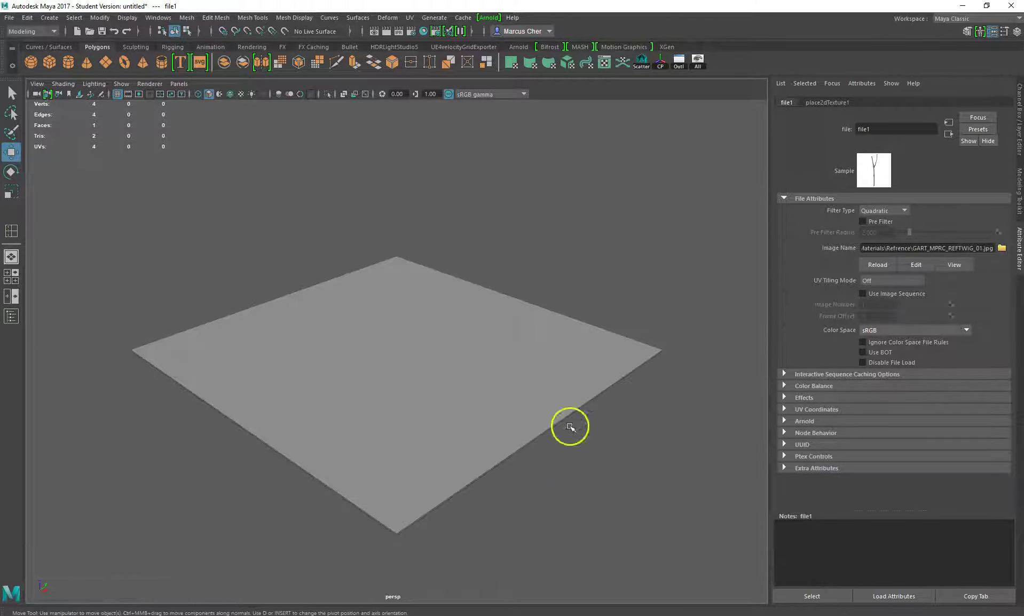
# Select the plane, open its Lambert material's attributes and display texture maps in the viewport
pyautogui.click(611, 310)
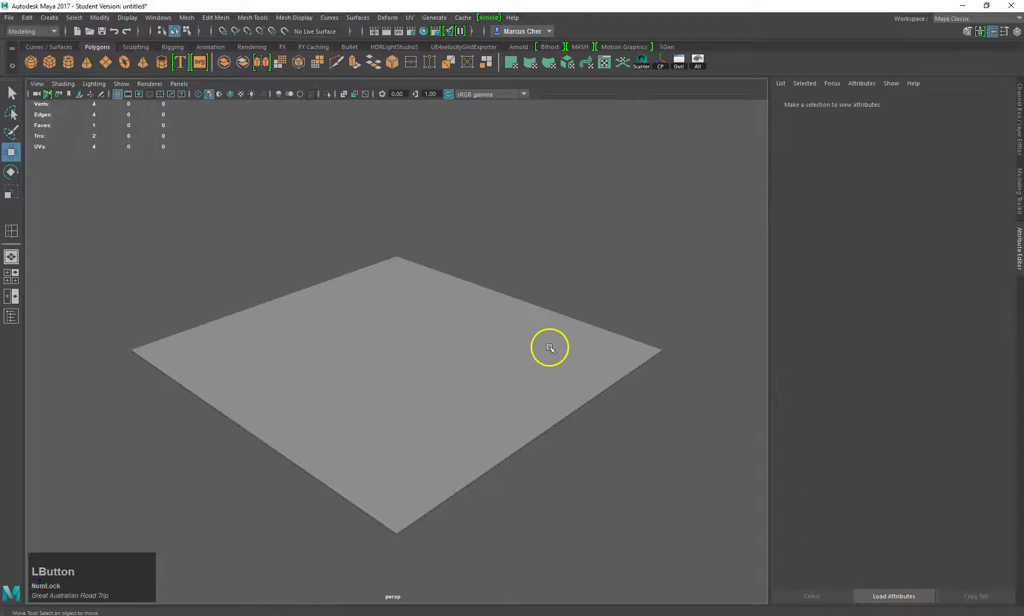
pyautogui.click(550, 348)
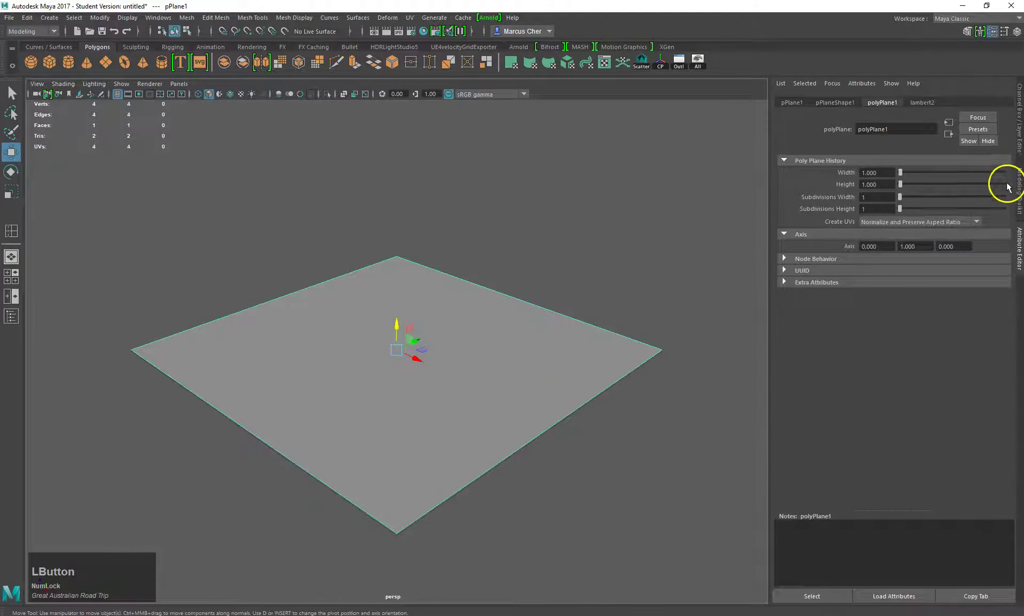
pyautogui.click(922, 102)
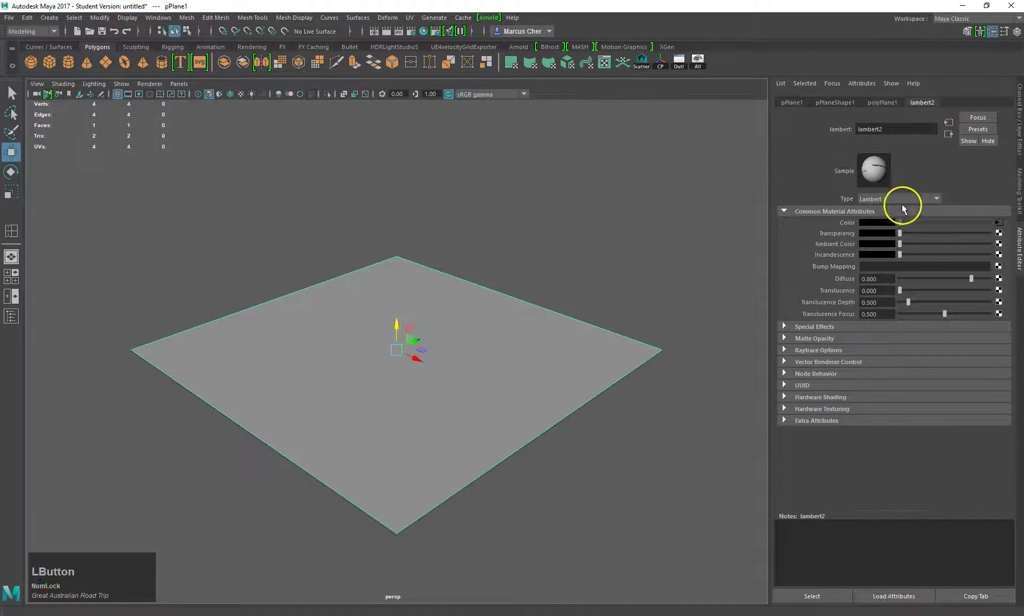
pyautogui.click(498, 343)
pyautogui.press('5')
pyautogui.press('6')
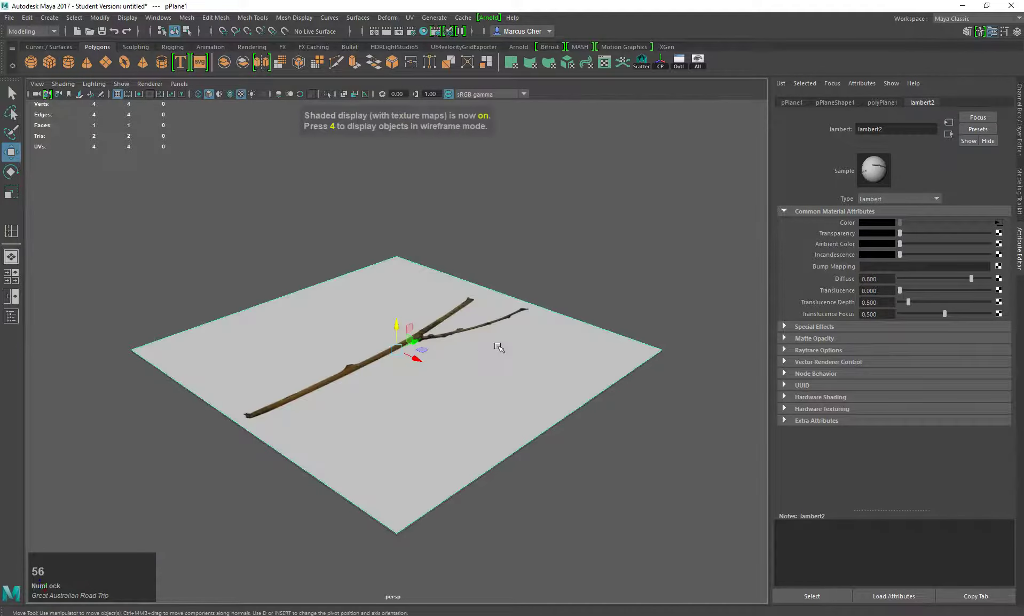
# Raise the Lambert material's Transparency to about halfway so the twig image is semi-transparent
pyautogui.keyDown('alt'); pyautogui.moveTo(599, 366); pyautogui.dragTo(541, 468); pyautogui.keyUp('alt')
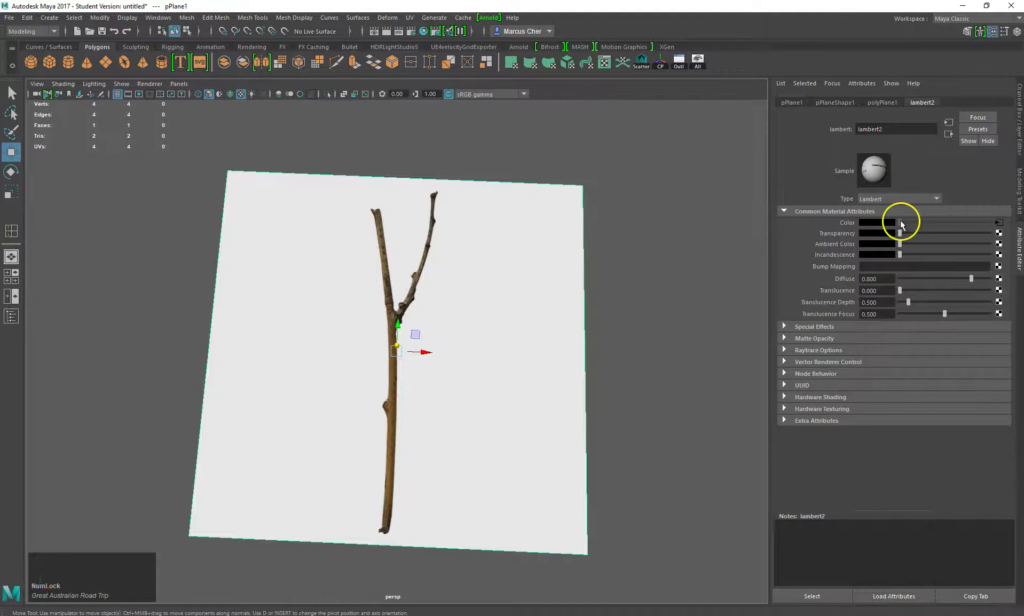
pyautogui.moveTo(949, 234); pyautogui.dragTo(946, 234)
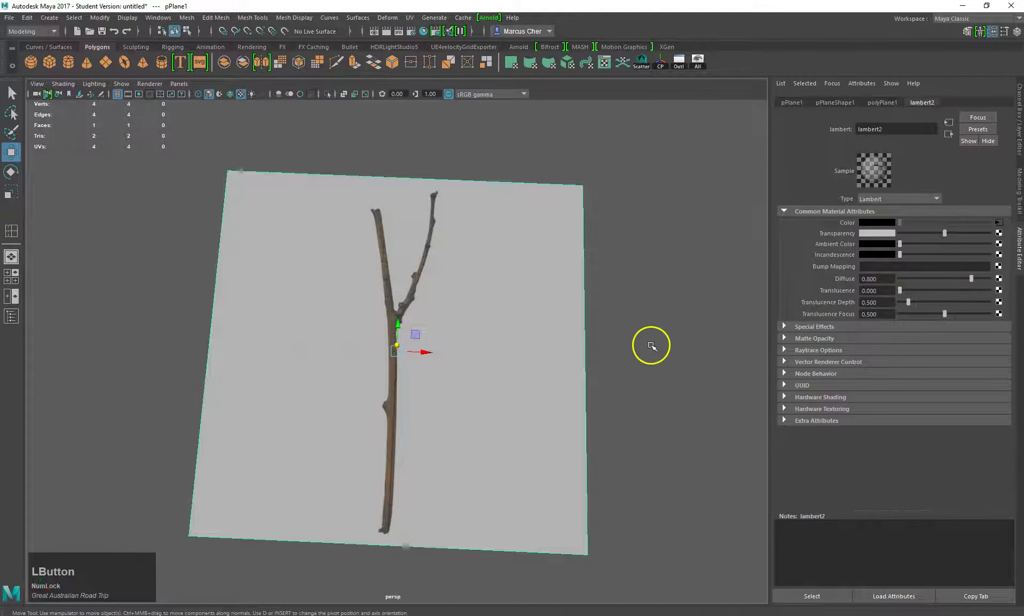
pyautogui.moveTo(953, 233); pyautogui.dragTo(947, 235)
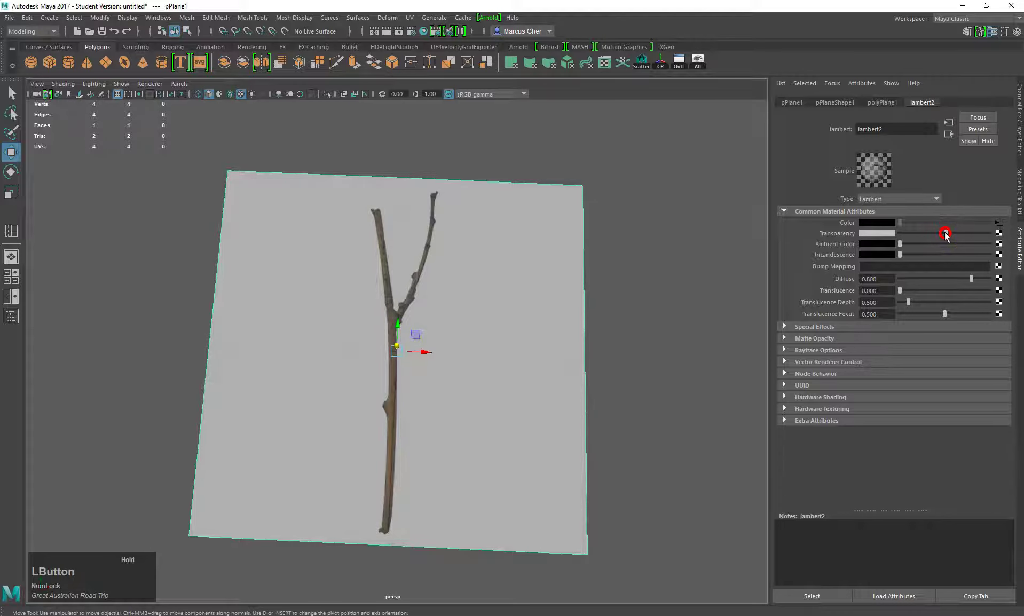
# Create a display layer from the selected image plane and set that layer to Reference
pyautogui.click(704, 356)
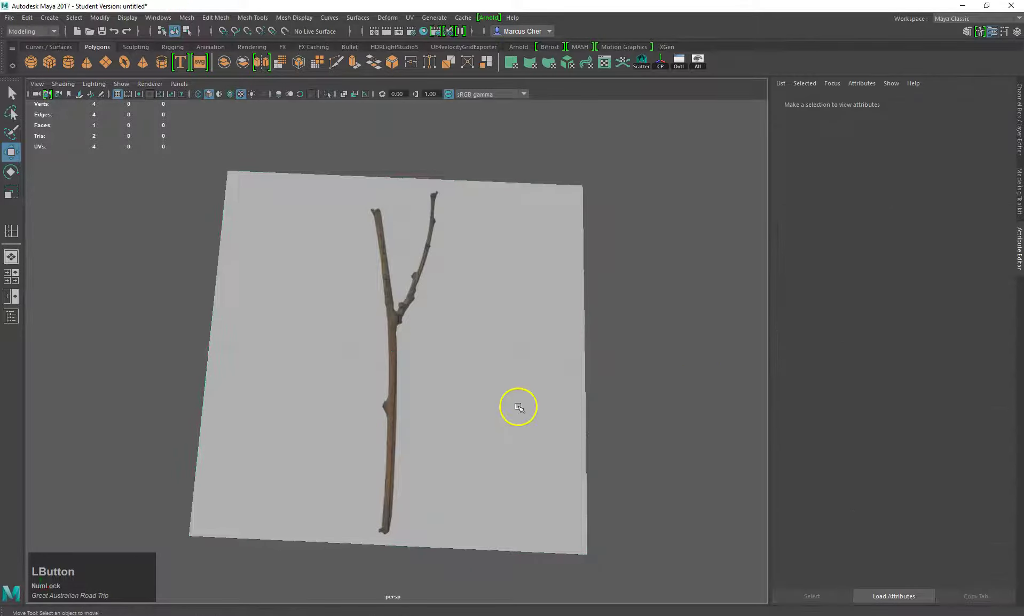
pyautogui.click(518, 407)
pyautogui.click(1020, 150)
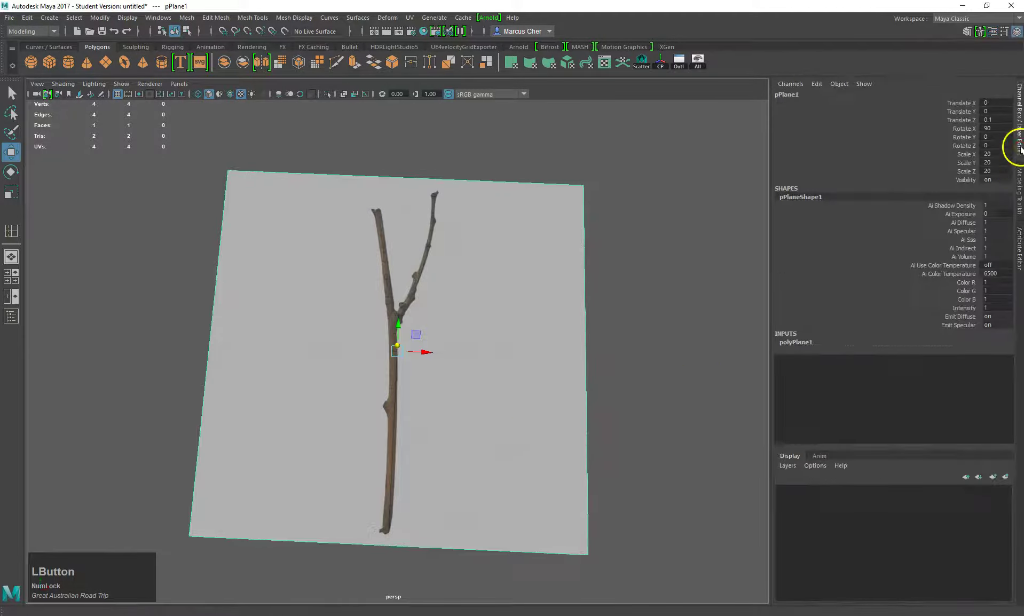
pyautogui.click(788, 466)
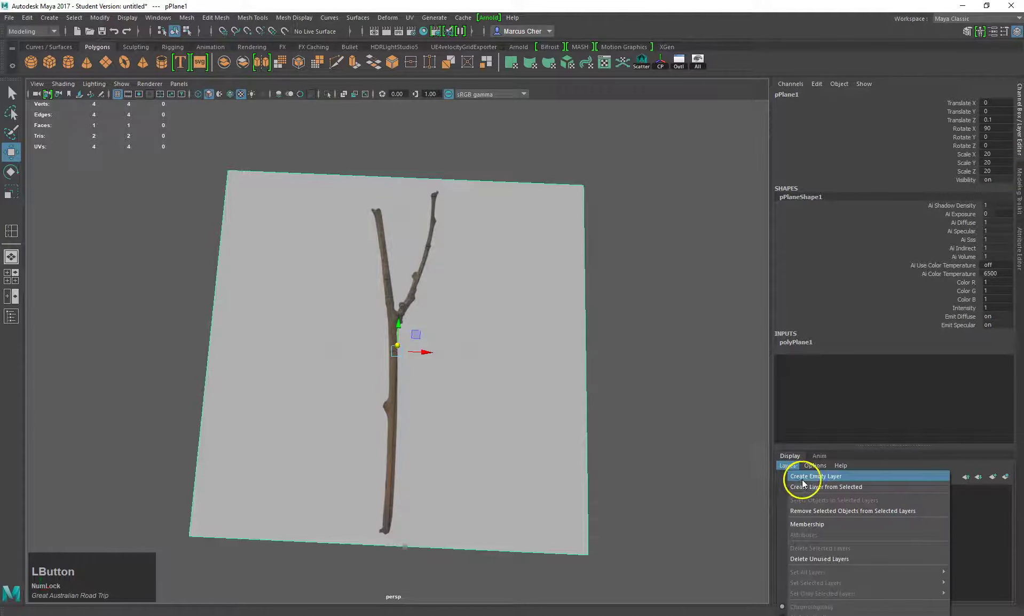
pyautogui.click(804, 486)
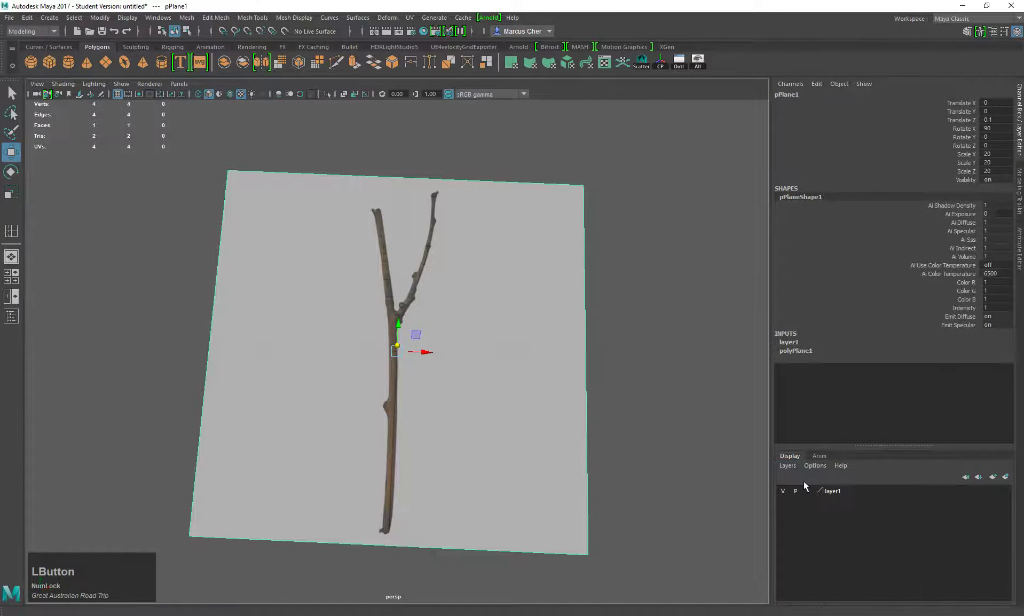
pyautogui.click(807, 490)
pyautogui.click(807, 490)
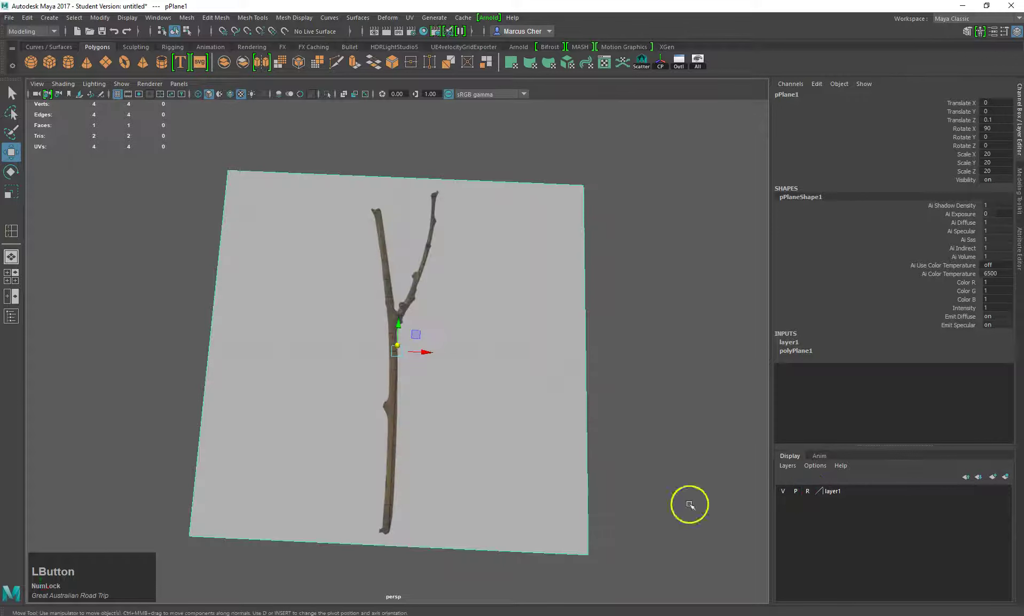
# Widen the viewport, then create a polygon cube and move it down to about -8.7 in Y, at the twig's base
pyautogui.keyDown('alt'); pyautogui.moveTo(528, 510); pyautogui.dragTo(533, 508); pyautogui.keyUp('alt')
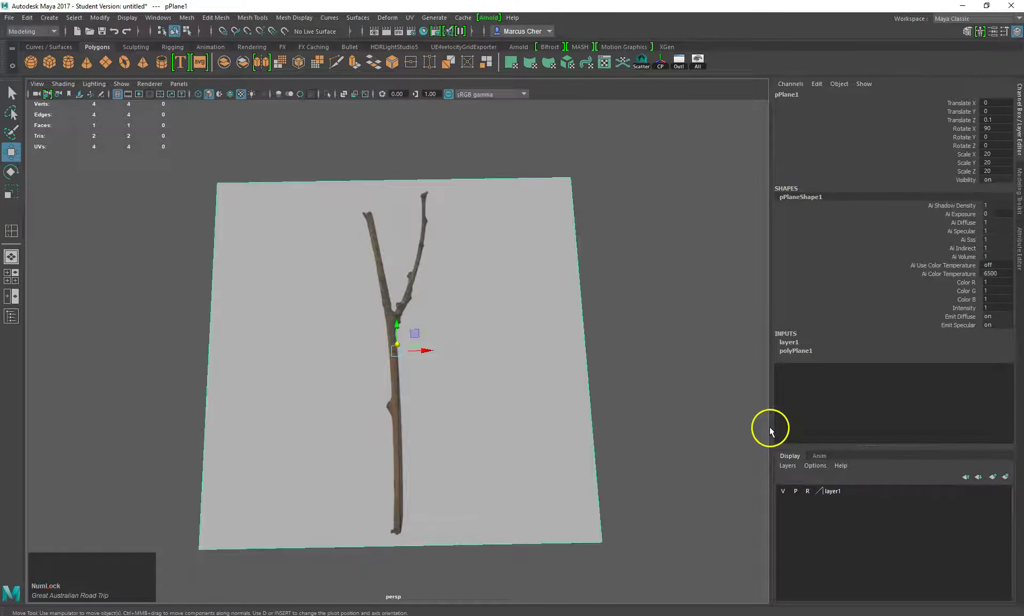
pyautogui.moveTo(770, 428); pyautogui.dragTo(809, 420)
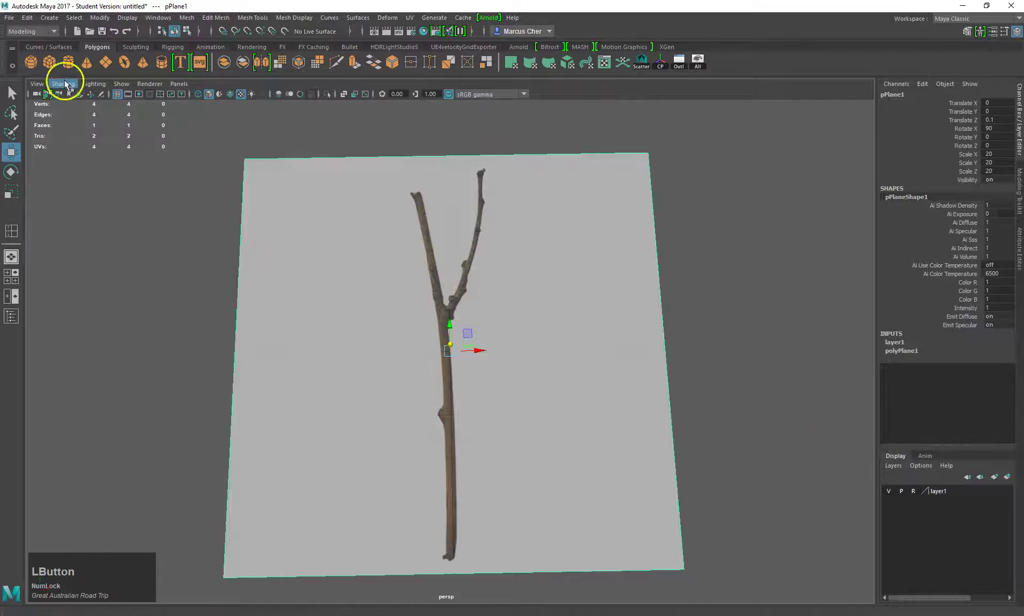
pyautogui.click(49, 62)
pyautogui.moveTo(450, 324); pyautogui.dragTo(463, 505)
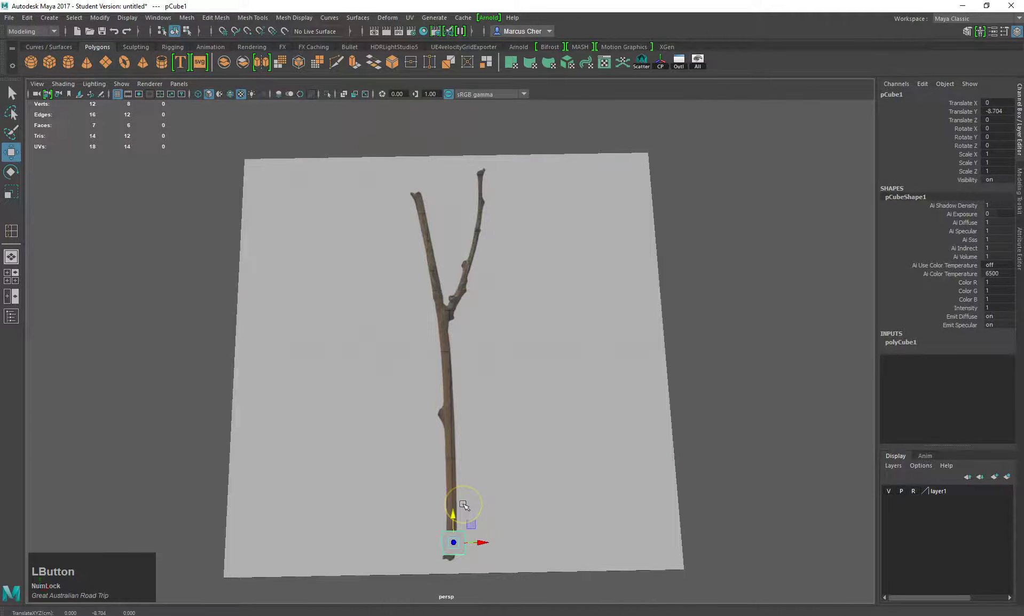
pyautogui.press('f')
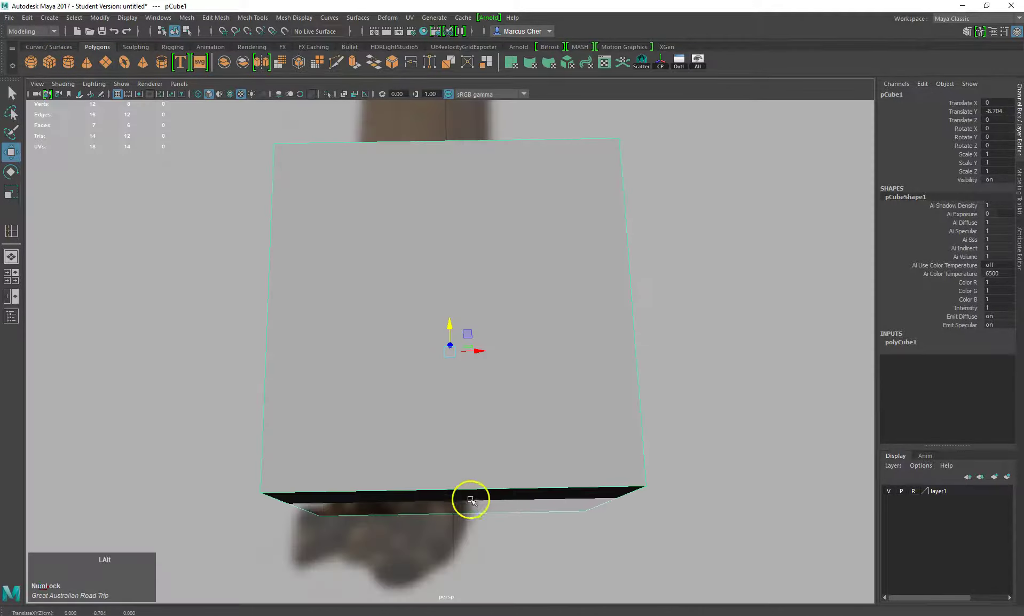
# Scale the cube uniformly to about 0.611 and shift it to about -0.062 in X over the twig's base
pyautogui.keyDown('alt'); pyautogui.moveTo(470, 500); pyautogui.dragTo(313, 434, button='right'); pyautogui.keyUp('alt')
pyautogui.keyDown('alt'); pyautogui.moveTo(313, 434); pyautogui.dragTo(304, 514); pyautogui.keyUp('alt')
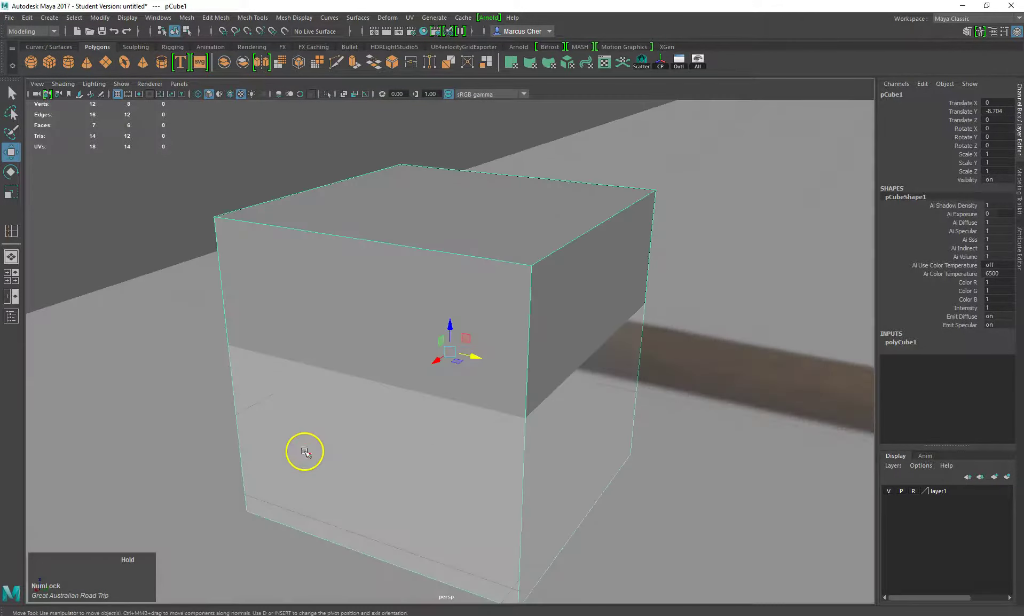
pyautogui.scroll(-1, 435, 363)
pyautogui.press('e')
pyautogui.press('r')
pyautogui.moveTo(435, 363); pyautogui.dragTo(374, 409)
pyautogui.moveTo(467, 325)
pyautogui.keyDown('alt'); pyautogui.mouseDown()
pyautogui.moveTo(464, 335)
pyautogui.moveTo(506, 360)
pyautogui.moveTo(517, 399)
pyautogui.moveTo(478, 353)
pyautogui.moveTo(452, 365)
pyautogui.moveTo(542, 354)
pyautogui.moveTo(480, 384)
pyautogui.moveTo(480, 308)
pyautogui.mouseUp(); pyautogui.keyUp('alt')
pyautogui.press('w')
# Select the cube's face pointing along the twig and move it up the stem to the fork
pyautogui.rightClick(515, 335)
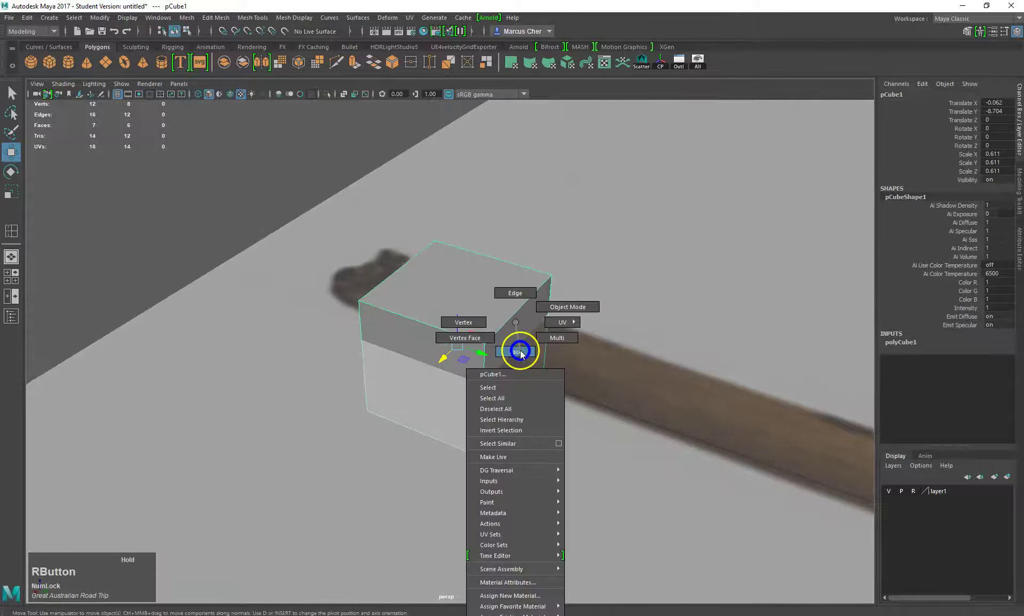
pyautogui.click(514, 332)
pyautogui.scroll(-6, 515, 335)
pyautogui.keyDown('alt'); pyautogui.moveTo(515, 335); pyautogui.dragTo(551, 377); pyautogui.keyUp('alt')
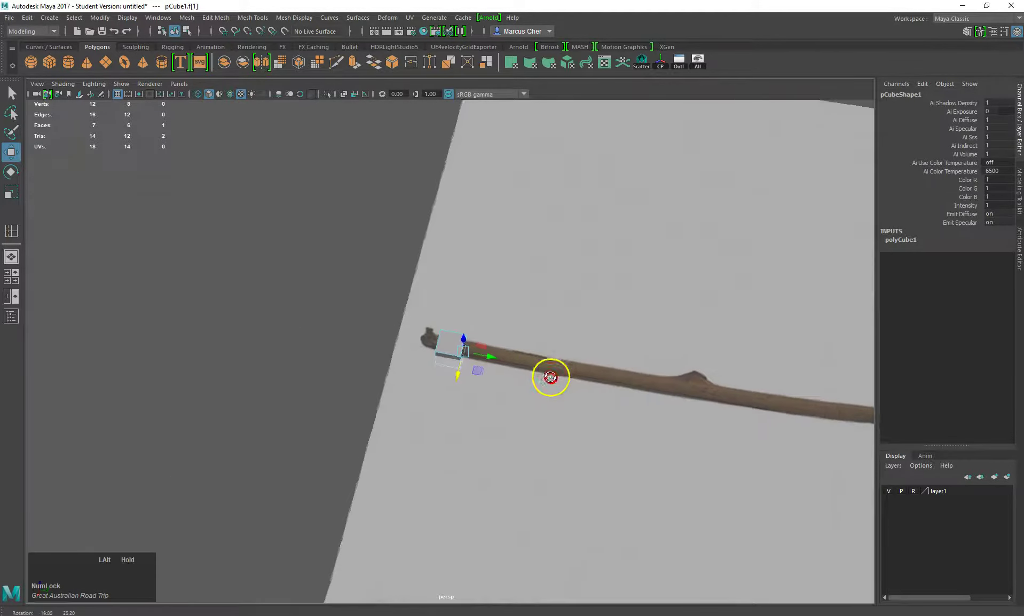
pyautogui.keyDown('alt'); pyautogui.moveTo(638, 317); pyautogui.dragTo(566, 387); pyautogui.keyUp('alt')
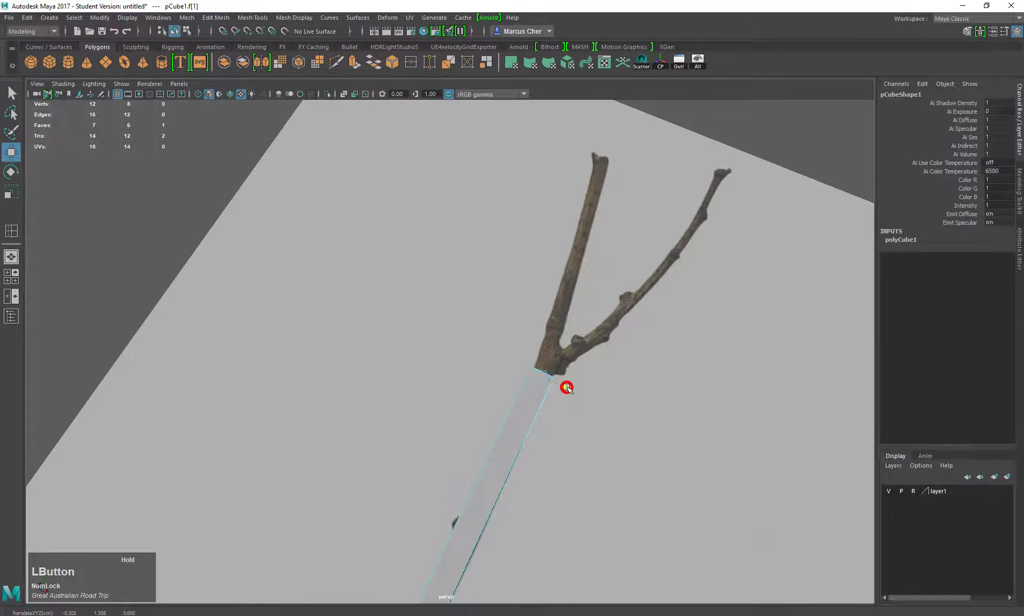
pyautogui.keyDown('alt'); pyautogui.moveTo(553, 385); pyautogui.dragTo(516, 406); pyautogui.keyUp('alt')
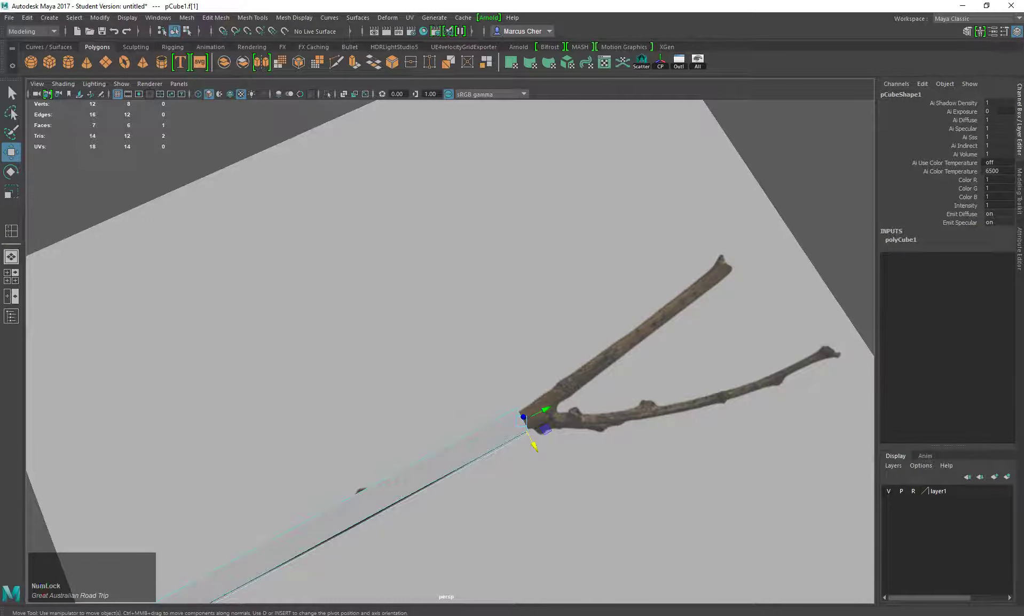
# Extrude the stem's end face about 6.8 along the straight branch to its tip
pyautogui.hotkey('ctrl', 'e')
pyautogui.moveTo(540, 411); pyautogui.dragTo(706, 309)
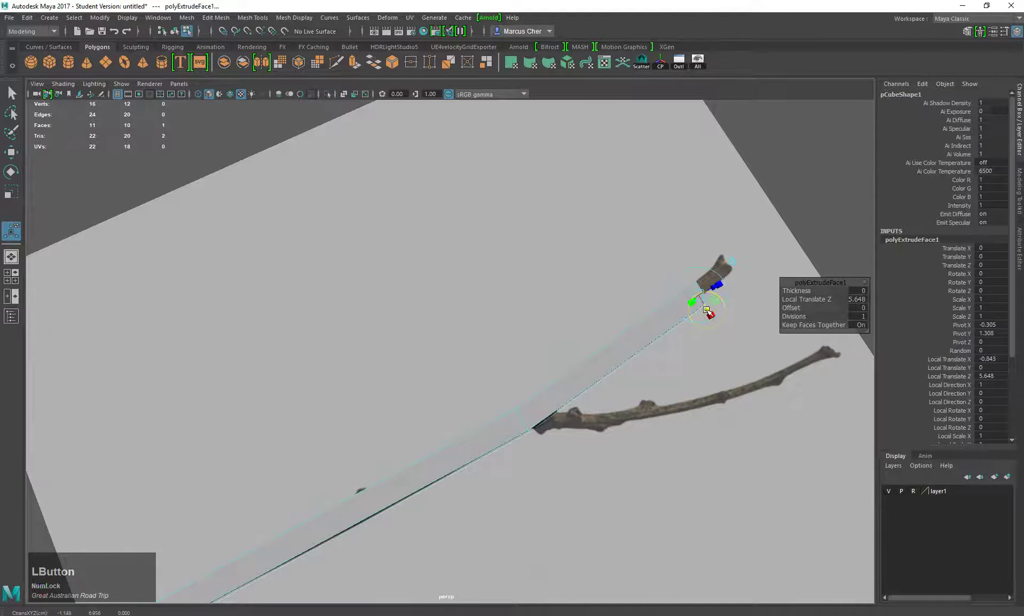
pyautogui.press('=')
pyautogui.moveTo(716, 292); pyautogui.dragTo(742, 287)
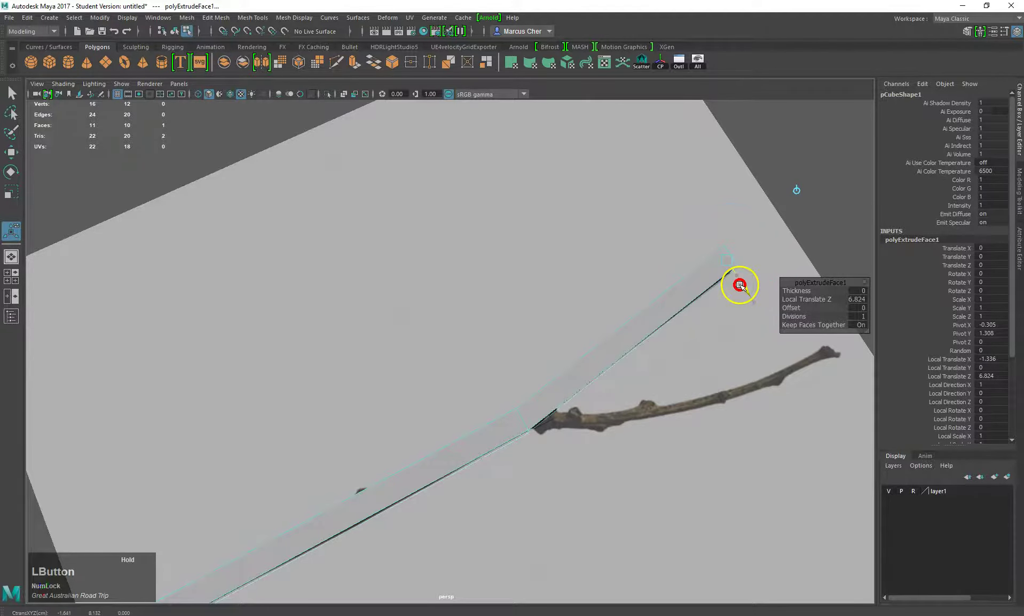
pyautogui.keyDown('alt'); pyautogui.moveTo(560, 389); pyautogui.dragTo(542, 367); pyautogui.keyUp('alt')
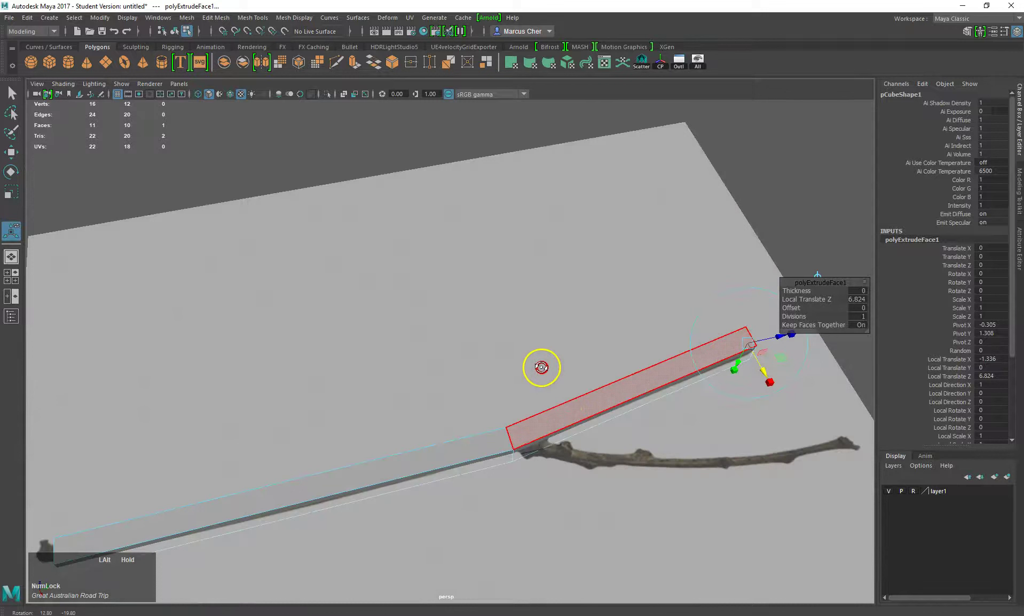
pyautogui.keyDown('alt'); pyautogui.moveTo(561, 420); pyautogui.dragTo(569, 354); pyautogui.keyUp('alt')
# Return to object mode and insert an edge loop just past the fork at the start of the straight branch
pyautogui.moveTo(584, 322); pyautogui.dragTo(638, 307, button='right')
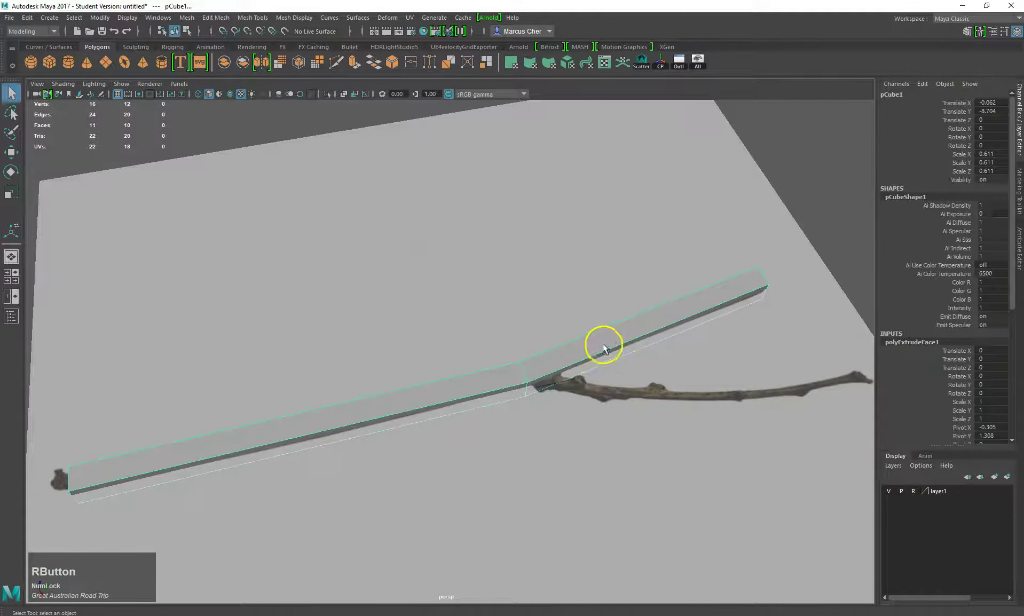
pyautogui.press('space')
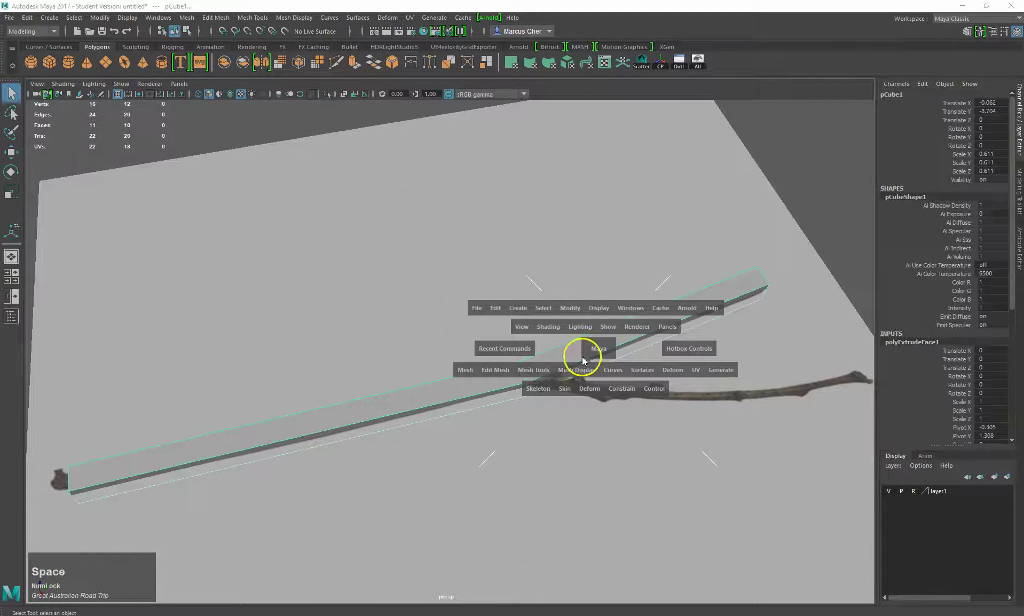
pyautogui.click(571, 371)
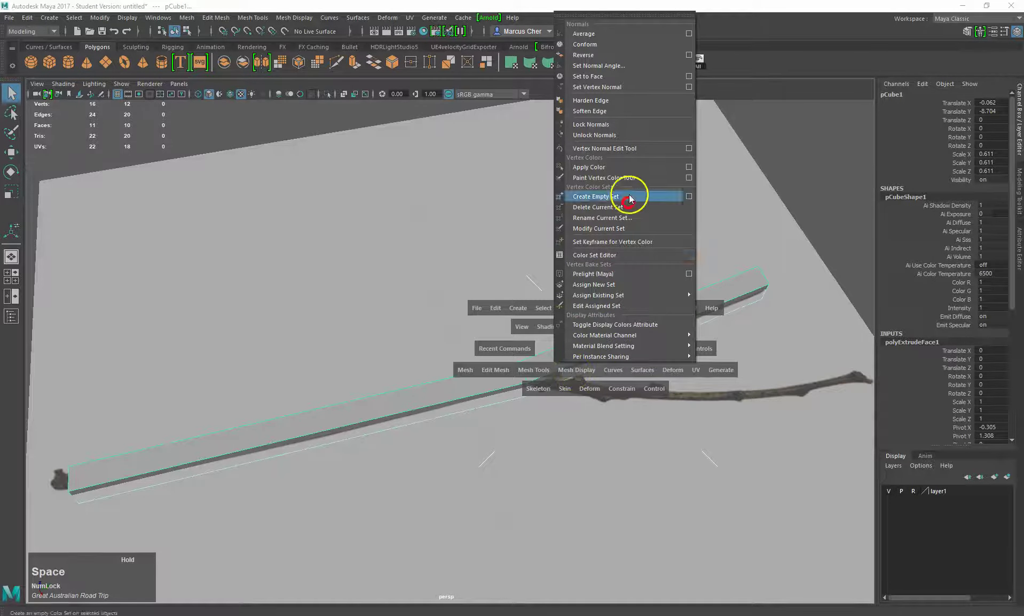
pyautogui.moveTo(523, 375); pyautogui.dragTo(570, 453)
pyautogui.moveTo(558, 371); pyautogui.dragTo(558, 370)
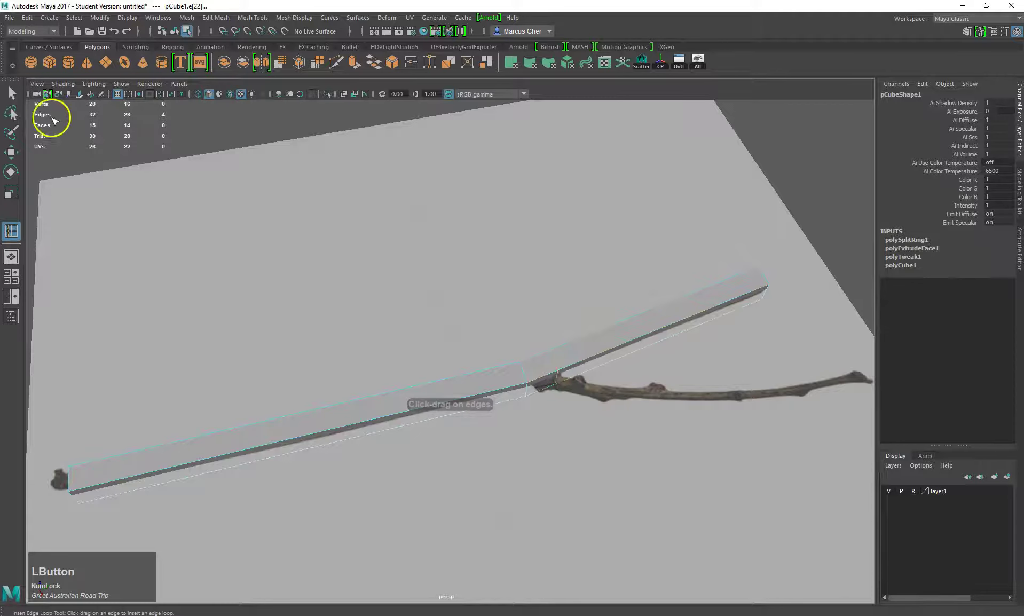
pyautogui.click(11, 93)
# Select the side face at the fork and extrude it about 0.66 to start the curved side branch
pyautogui.moveTo(544, 372); pyautogui.dragTo(544, 355, button='right')
pyautogui.click(536, 390)
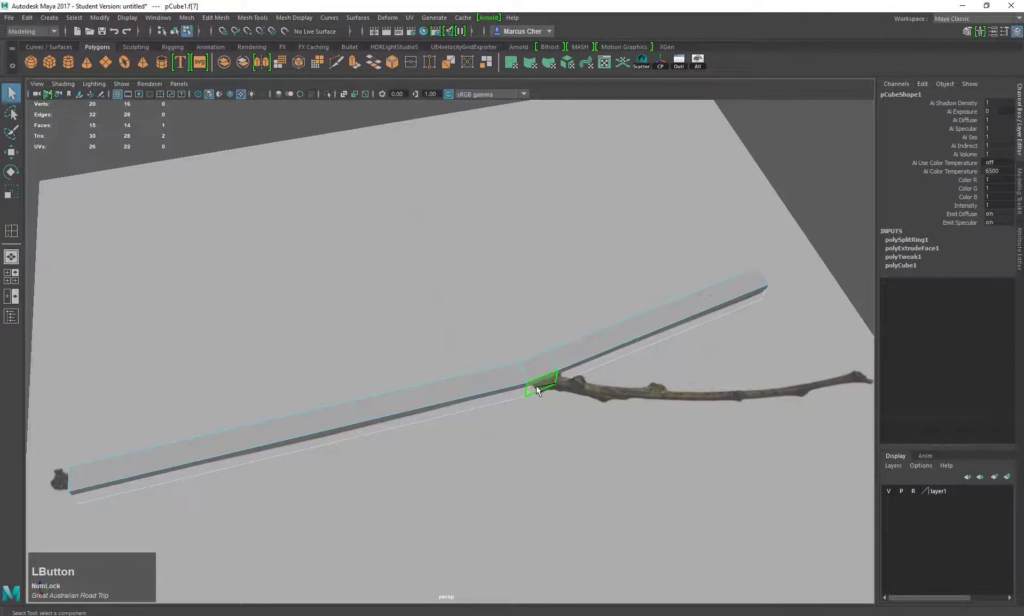
pyautogui.hotkey('ctrl', 'e')
pyautogui.moveTo(560, 417); pyautogui.dragTo(543, 410)
pyautogui.click(519, 409)
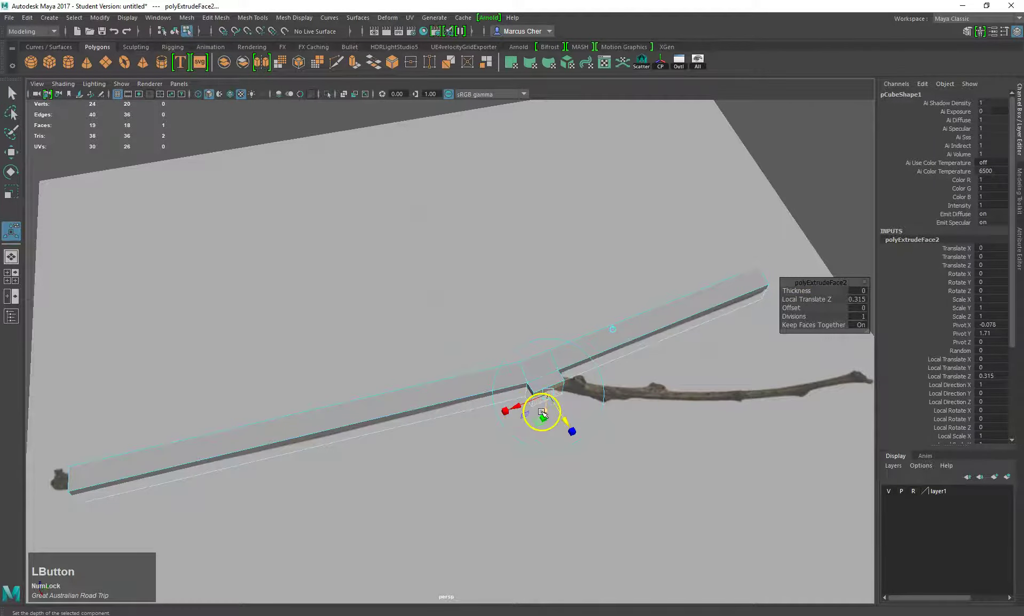
pyautogui.moveTo(567, 418); pyautogui.dragTo(567, 428)
# Move the extruded face outward so the new segment follows the start of the curved side branch
pyautogui.press('e')
pyautogui.press('r')
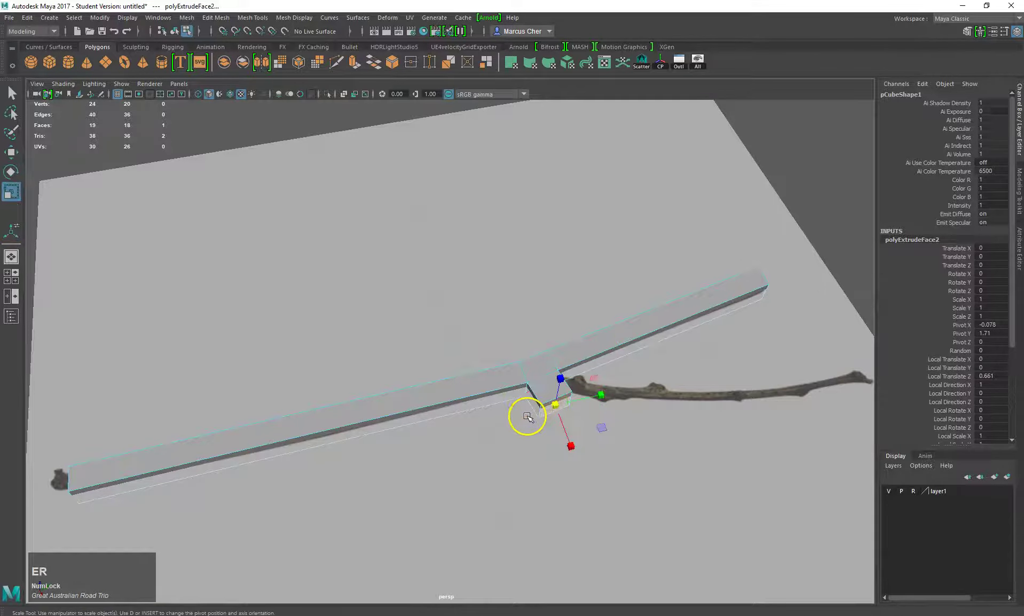
pyautogui.moveTo(553, 406); pyautogui.dragTo(638, 380)
pyautogui.press('w')
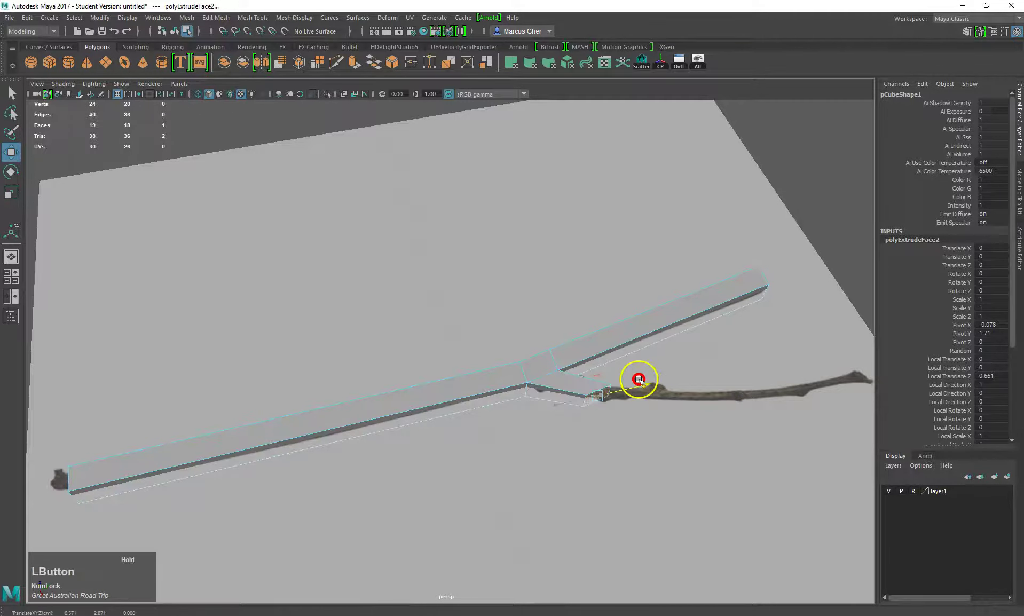
# Rotate, scale and reposition the side branch's end face so it sits square to the twig and matches its thickness
pyautogui.press('e')
pyautogui.press('w')
pyautogui.press('e')
pyautogui.click(600, 438)
pyautogui.moveTo(600, 437); pyautogui.dragTo(624, 438)
pyautogui.press('r')
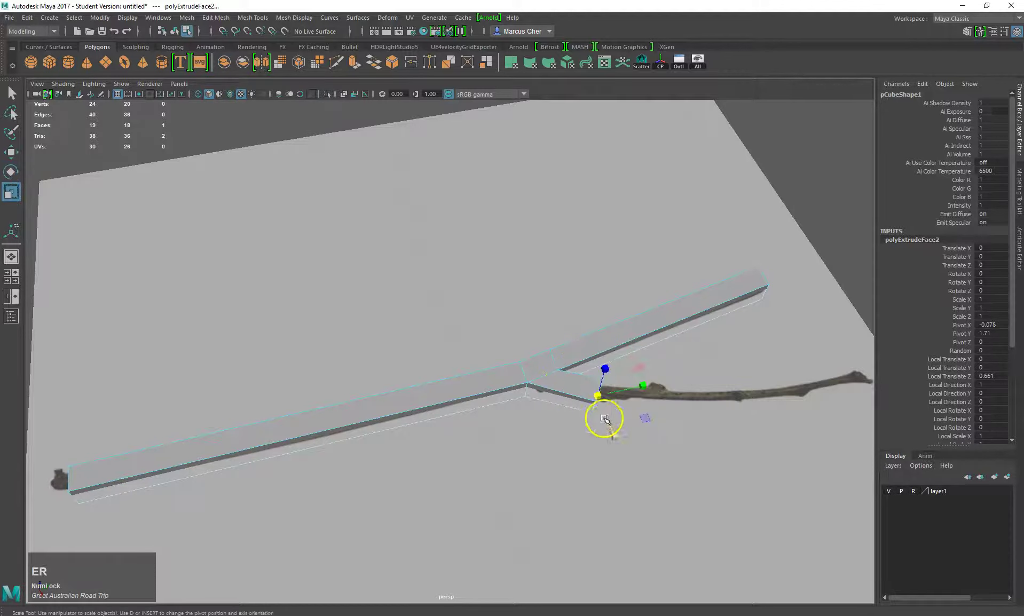
pyautogui.moveTo(599, 401); pyautogui.dragTo(600, 372)
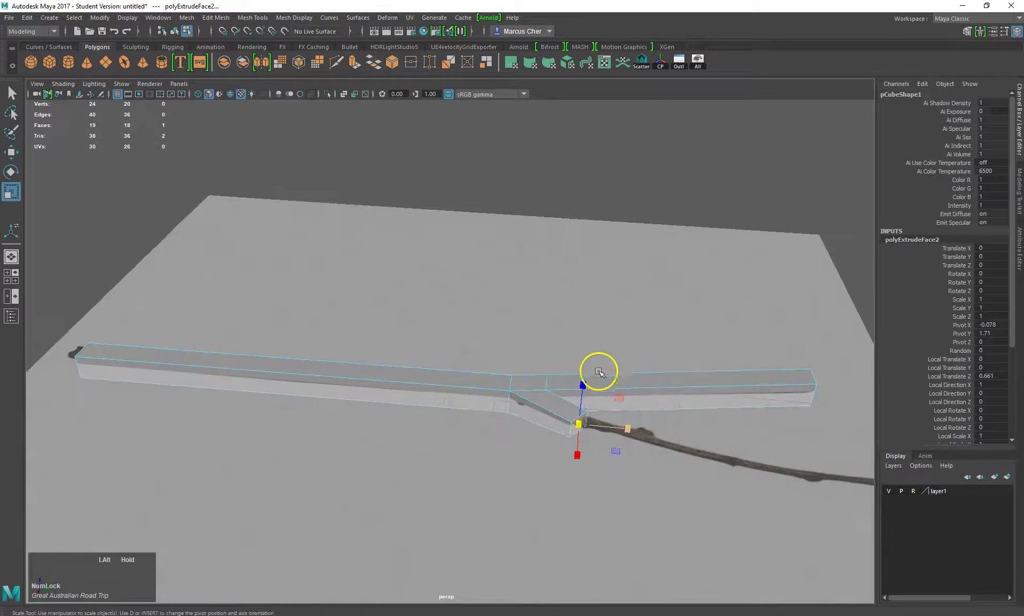
pyautogui.keyDown('alt'); pyautogui.moveTo(622, 400); pyautogui.dragTo(482, 350, button='middle'); pyautogui.keyUp('alt')
pyautogui.press('e')
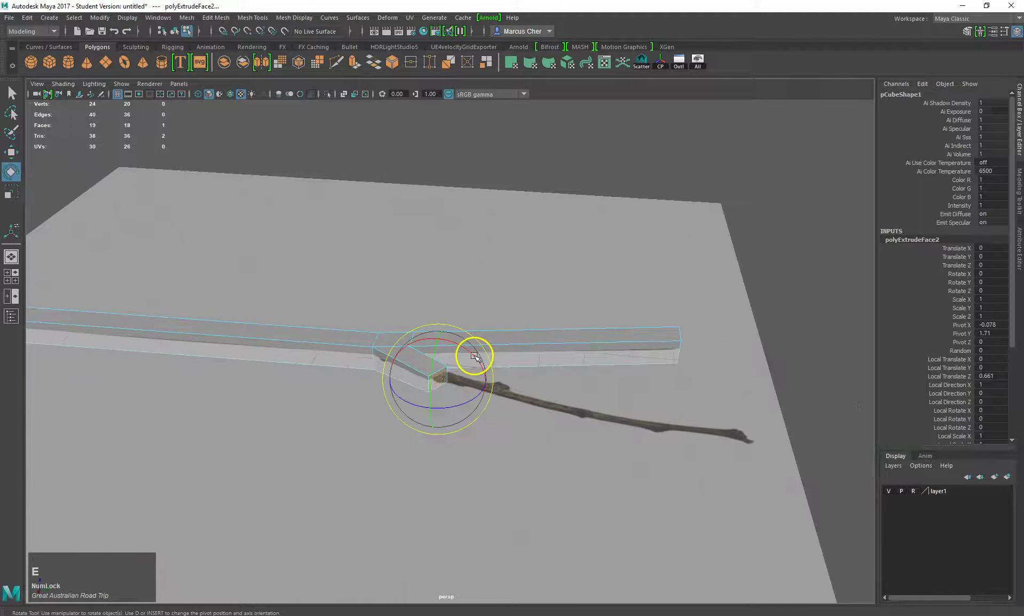
pyautogui.press('w')
pyautogui.moveTo(433, 406); pyautogui.dragTo(511, 423)
# Extrude the side branch's end face about 1.59 further along the twig and align it with the branch's direction
pyautogui.hotkey('ctrl', 'e')
pyautogui.keyDown('alt'); pyautogui.moveTo(580, 456); pyautogui.dragTo(576, 434); pyautogui.keyUp('alt')
pyautogui.press('e')
pyautogui.moveTo(552, 299); pyautogui.dragTo(594, 364)
pyautogui.press('w')
pyautogui.press('e')
pyautogui.press('r')
pyautogui.press('w')
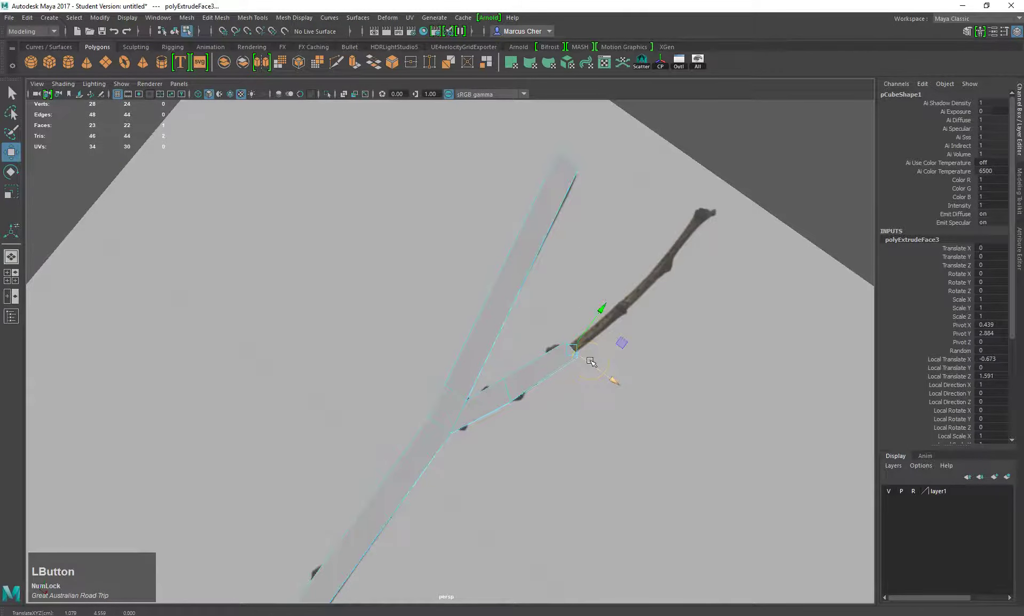
# Extrude the end face twice more along the bends of the side branch, the last time by about 1.66 to its tip
pyautogui.hotkey('ctrl', 'e')
pyautogui.moveTo(586, 335); pyautogui.dragTo(703, 258)
pyautogui.moveTo(688, 297); pyautogui.dragTo(683, 292)
pyautogui.hotkey('ctrl', 'e')
pyautogui.moveTo(685, 240); pyautogui.dragTo(566, 188)
# Adjust the rotation and scale of the end face at the side branch's tip
pyautogui.press('w')
pyautogui.press('e')
pyautogui.press('r')
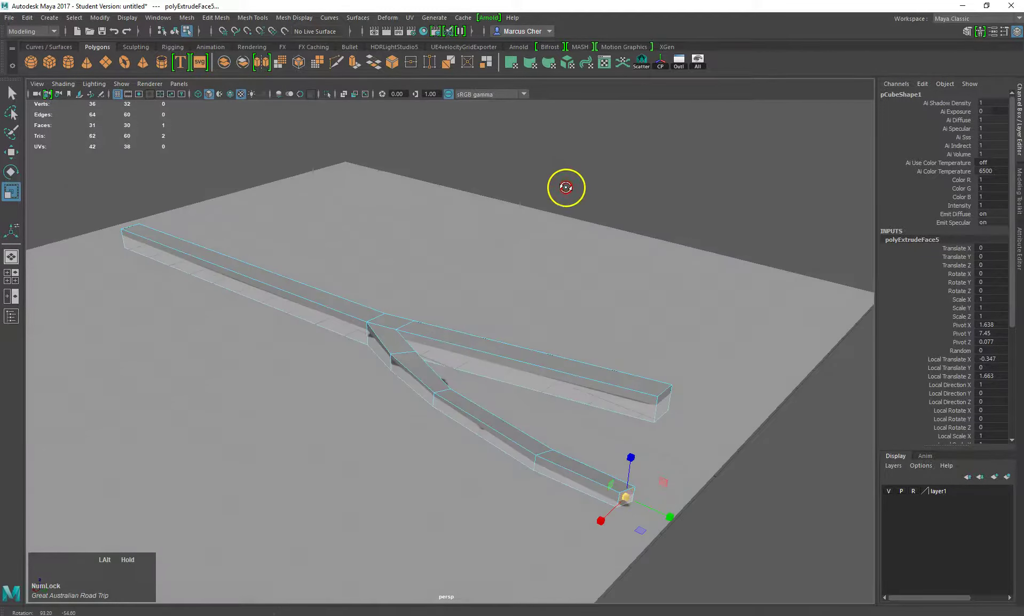
pyautogui.press('e')
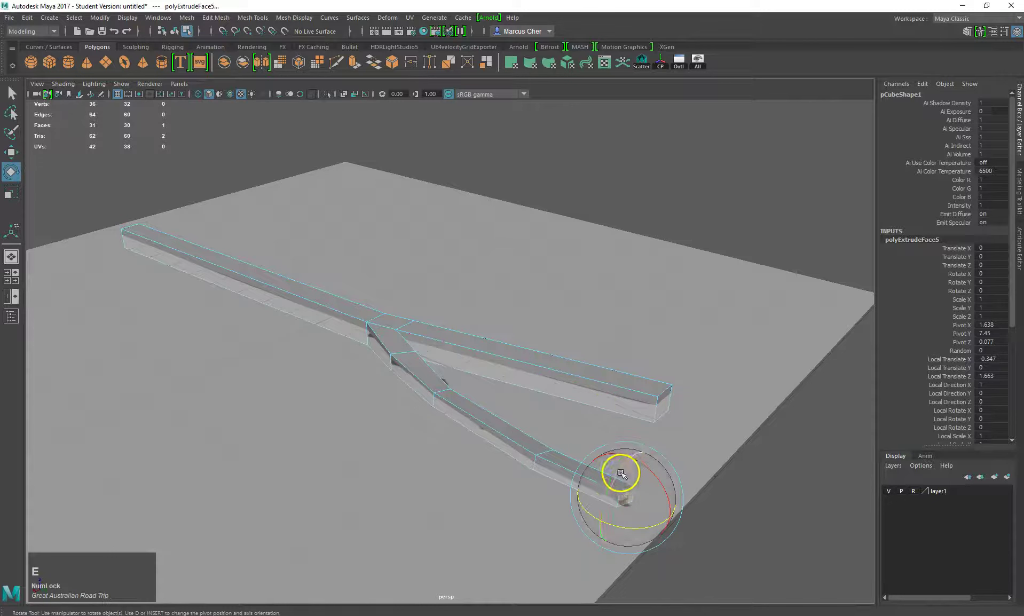
pyautogui.moveTo(598, 519); pyautogui.dragTo(590, 427)
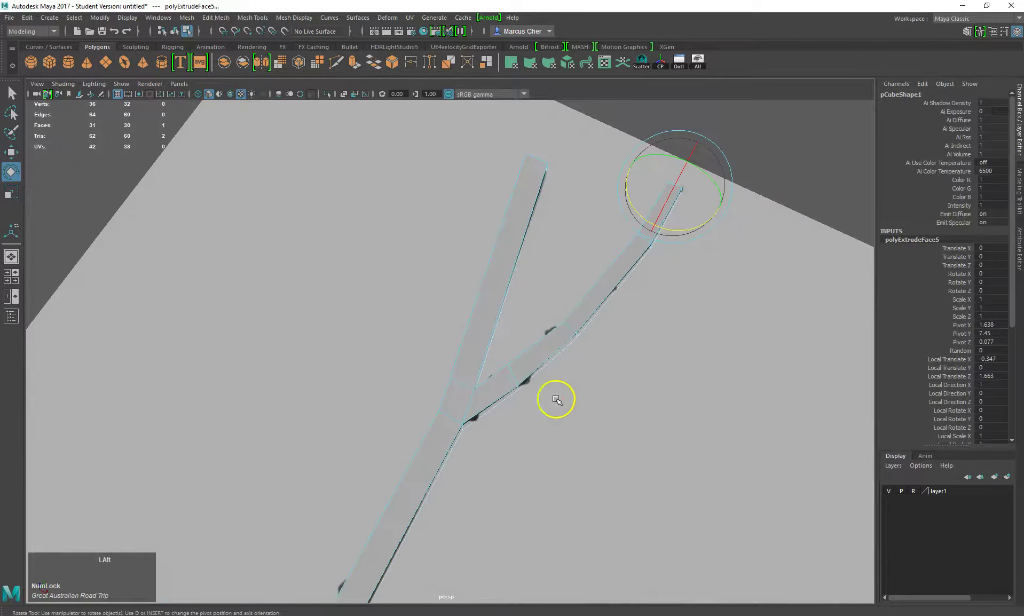
# Insert edge loops near both branch tips and midway along the straight branch, then shift the middle loop onto the twig's bend
pyautogui.rightClick(487, 311)
pyautogui.moveTo(514, 307); pyautogui.dragTo(521, 304, button='right')
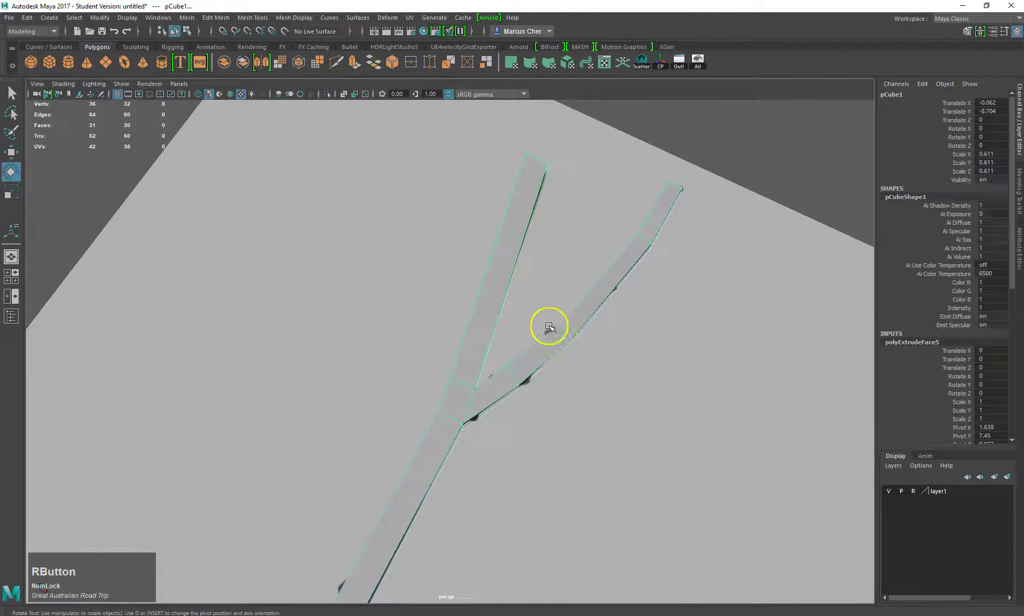
pyautogui.press('space')
pyautogui.moveTo(519, 355); pyautogui.dragTo(529, 430)
pyautogui.moveTo(671, 206); pyautogui.dragTo(680, 200)
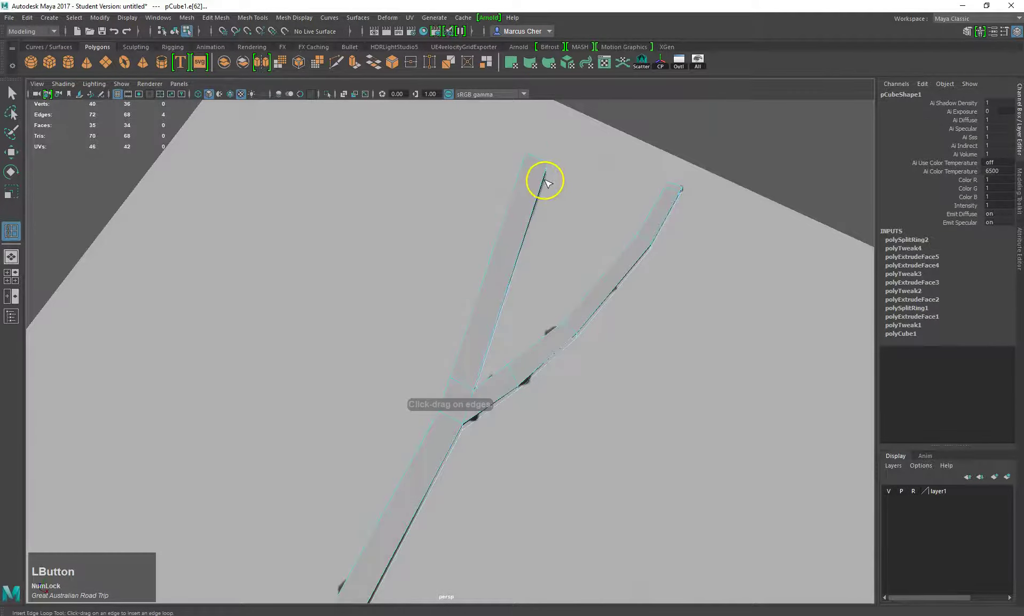
pyautogui.click(512, 277)
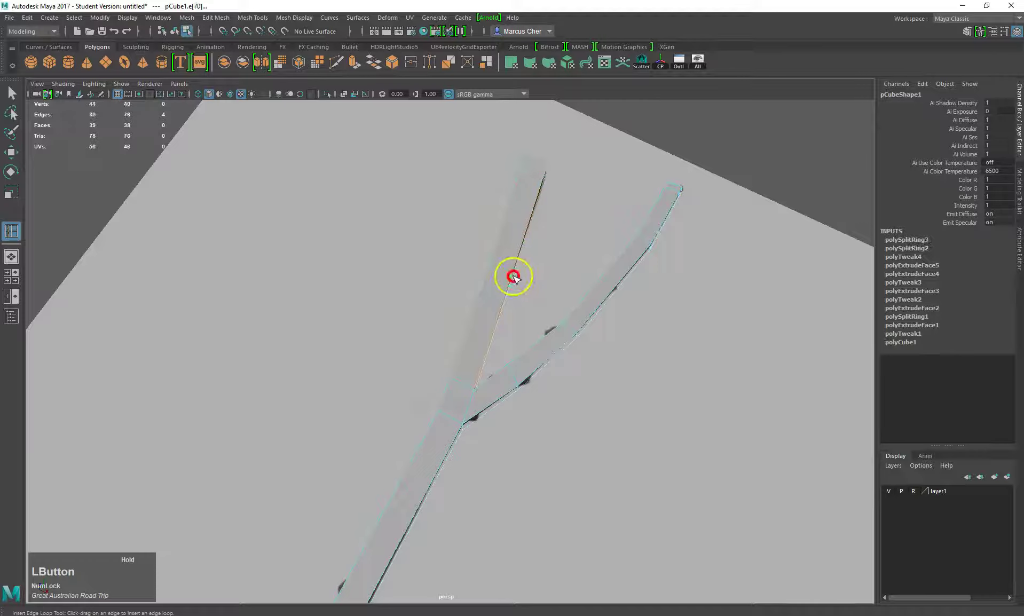
pyautogui.click(514, 277)
pyautogui.press('w')
pyautogui.moveTo(520, 289); pyautogui.dragTo(471, 264)
# Select the faces on the outer half of the straight branch and scale them slightly
pyautogui.moveTo(663, 338); pyautogui.dragTo(668, 345, button='right')
pyautogui.moveTo(650, 298); pyautogui.dragTo(718, 400)
pyautogui.press('w')
pyautogui.press('e')
pyautogui.press('r')
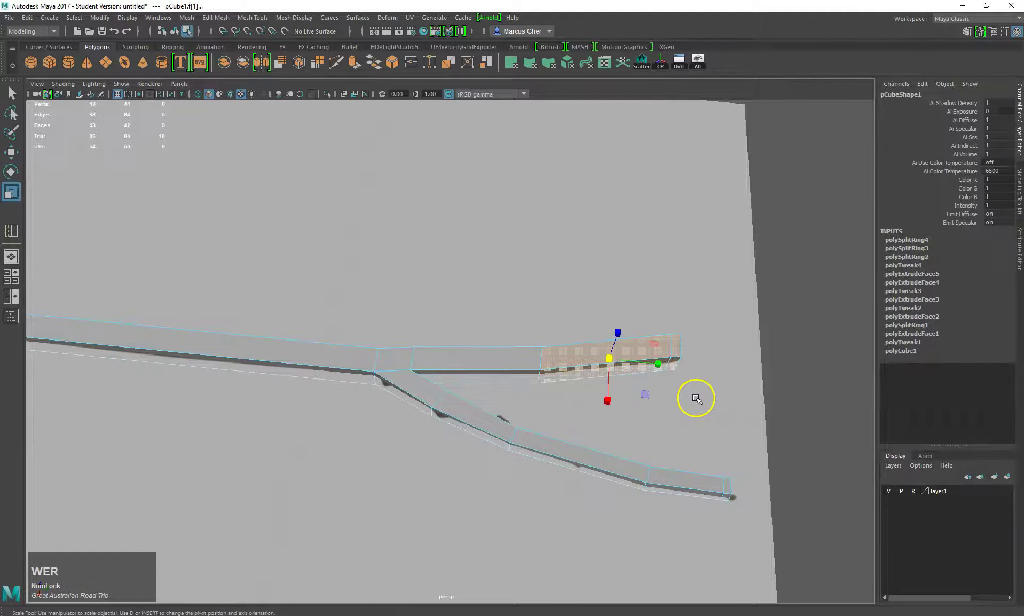
pyautogui.moveTo(609, 358); pyautogui.dragTo(603, 360)
# Adjust the selection to include the straight branch's tip faces and scale its outer half down to the twig's thickness
pyautogui.keyDown('alt'); pyautogui.moveTo(682, 327); pyautogui.dragTo(480, 350, button='middle'); pyautogui.keyUp('alt')
pyautogui.scroll(2, 494, 377)
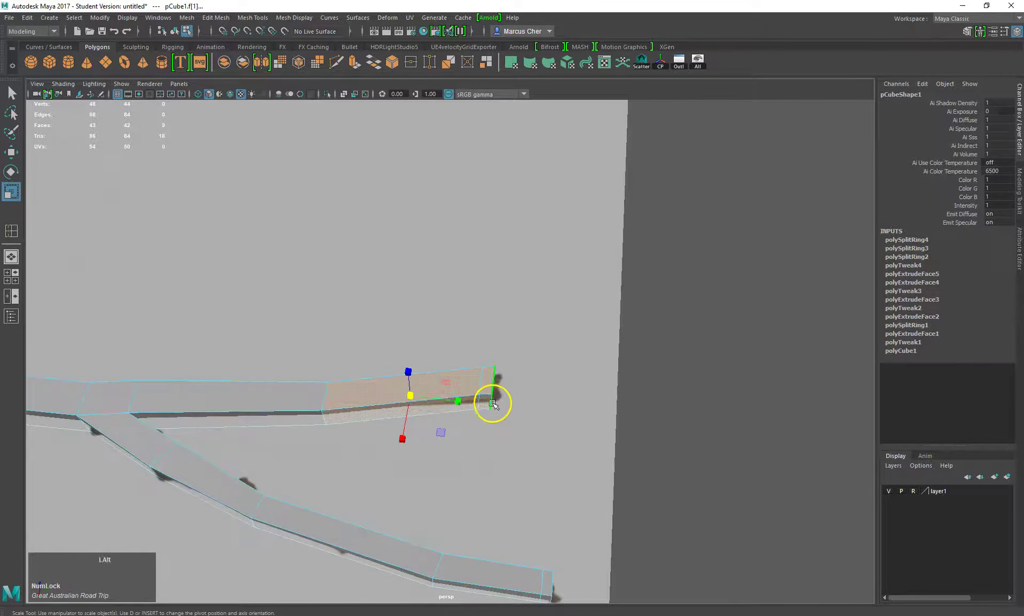
pyautogui.keyDown('alt'); pyautogui.moveTo(493, 404); pyautogui.dragTo(514, 400); pyautogui.keyUp('alt')
pyautogui.moveTo(488, 327); pyautogui.dragTo(514, 402)
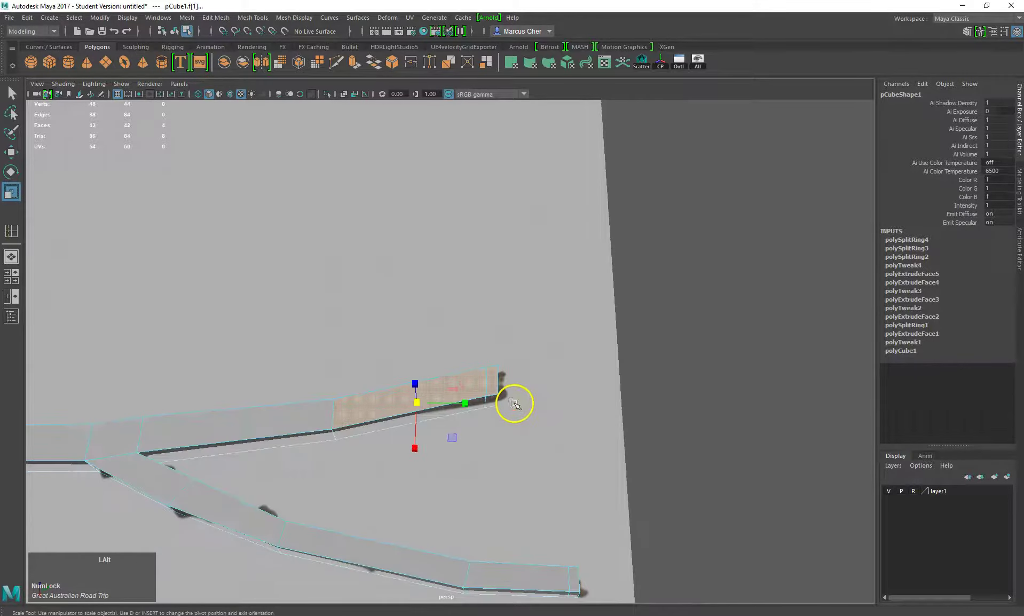
pyautogui.moveTo(497, 346); pyautogui.dragTo(527, 431)
pyautogui.moveTo(494, 383); pyautogui.dragTo(537, 417)
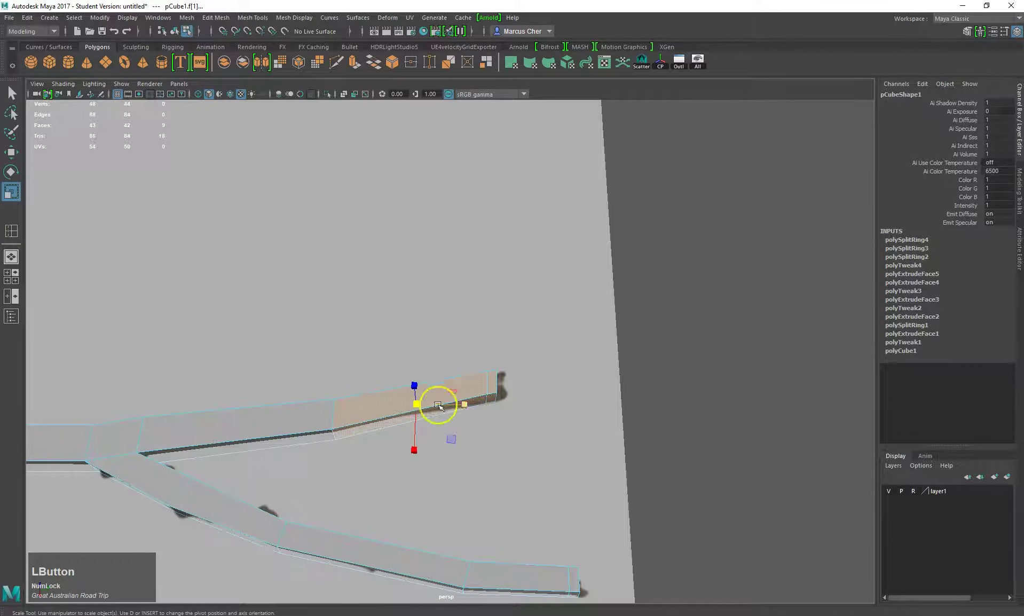
pyautogui.moveTo(417, 405); pyautogui.dragTo(370, 425)
# Insert an edge loop on the straight branch just past the fork and another on the stem just before it
pyautogui.scroll(-2, 370, 426)
pyautogui.keyDown('alt'); pyautogui.moveTo(229, 422); pyautogui.dragTo(425, 407, button='middle'); pyautogui.keyUp('alt')
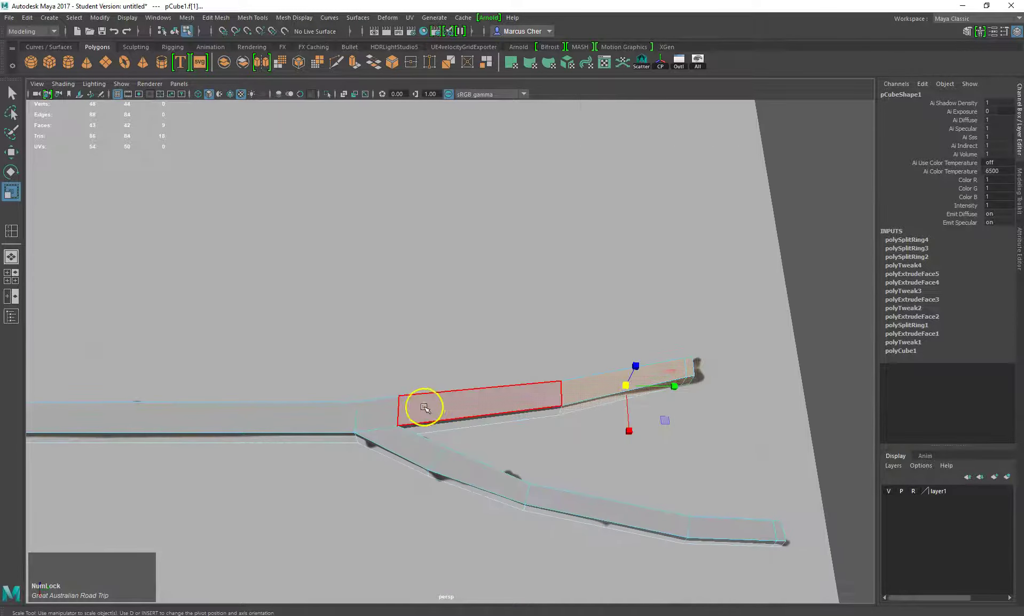
pyautogui.press('space')
pyautogui.moveTo(350, 433); pyautogui.dragTo(389, 511)
pyautogui.moveTo(415, 423); pyautogui.dragTo(366, 438)
pyautogui.click(366, 438)
# Turn on the smooth mesh preview and insert an edge loop close to the stem's base end
pyautogui.scroll(-2, 369, 441)
pyautogui.press('3')
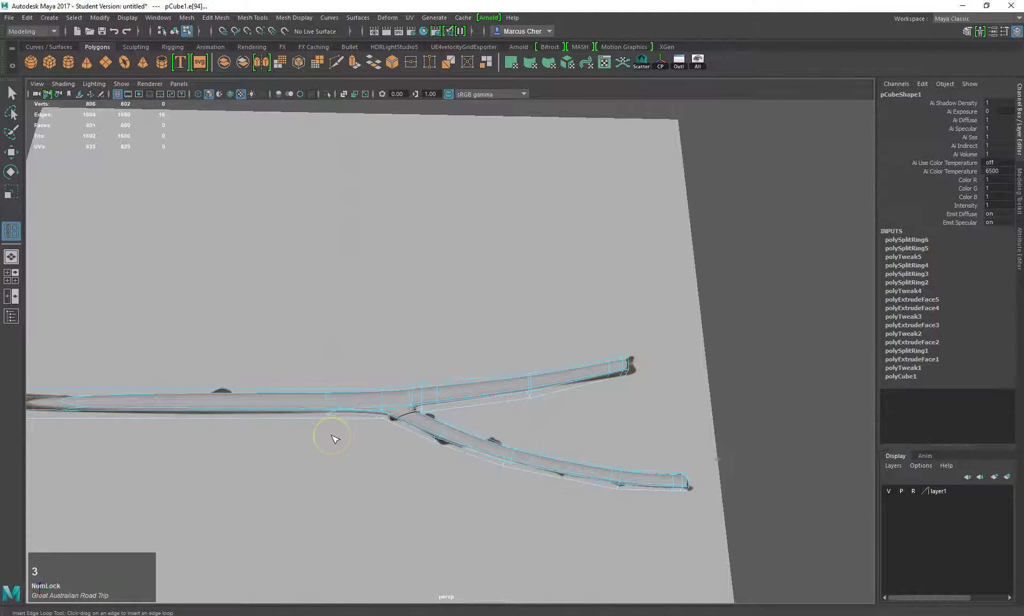
pyautogui.keyDown('alt'); pyautogui.moveTo(239, 372); pyautogui.dragTo(463, 374, button='middle'); pyautogui.keyUp('alt')
pyautogui.moveTo(313, 394); pyautogui.dragTo(232, 389)
pyautogui.keyDown('alt'); pyautogui.moveTo(361, 379); pyautogui.dragTo(507, 216); pyautogui.keyUp('alt')
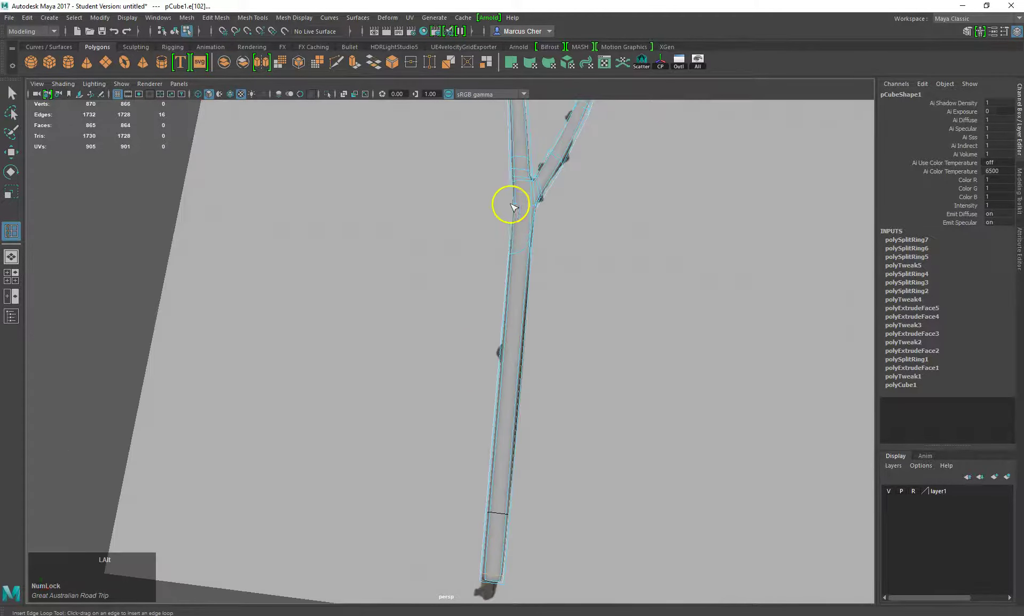
pyautogui.keyDown('alt'); pyautogui.moveTo(507, 216); pyautogui.dragTo(414, 405, button='right'); pyautogui.keyUp('alt')
pyautogui.keyDown('alt'); pyautogui.moveTo(414, 405); pyautogui.dragTo(432, 420); pyautogui.keyUp('alt')
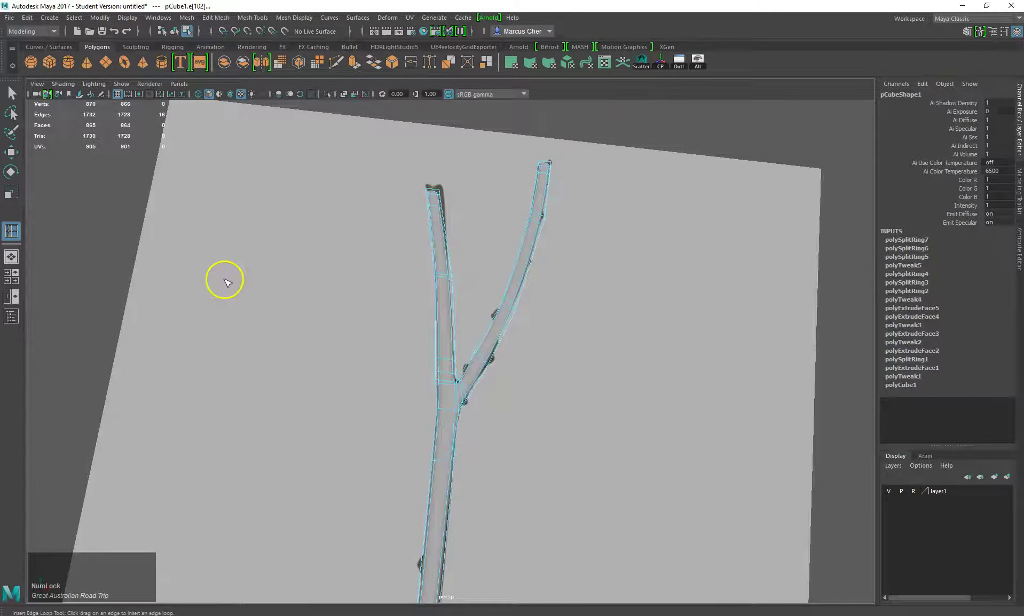
pyautogui.click(11, 93)
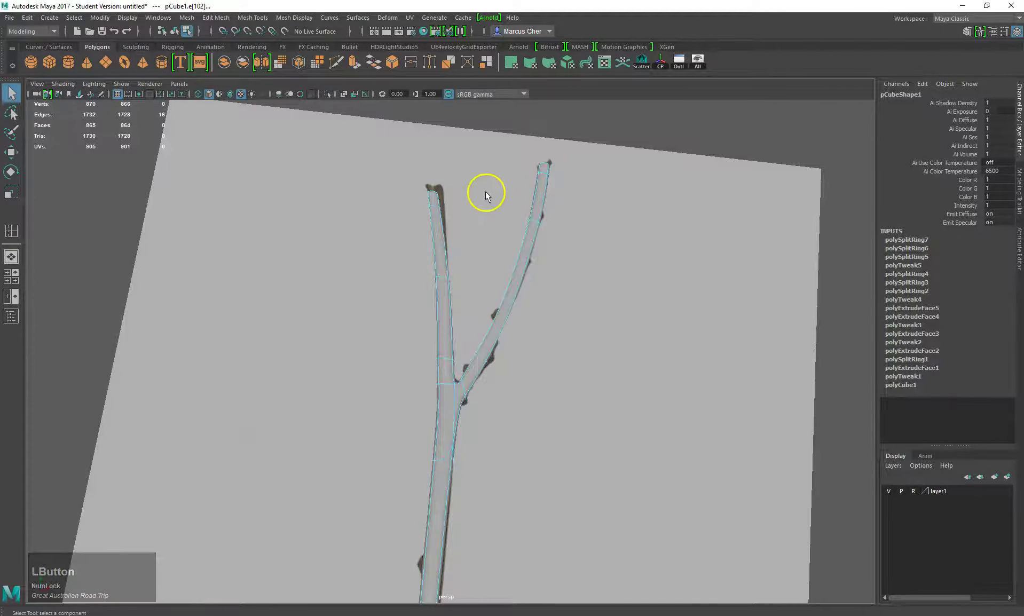
# Select the faces at the straight branch's tip end and move them up and sideways to match the reference twig's end
pyautogui.keyDown('alt'); pyautogui.moveTo(434, 211); pyautogui.dragTo(429, 375, button='middle'); pyautogui.keyUp('alt')
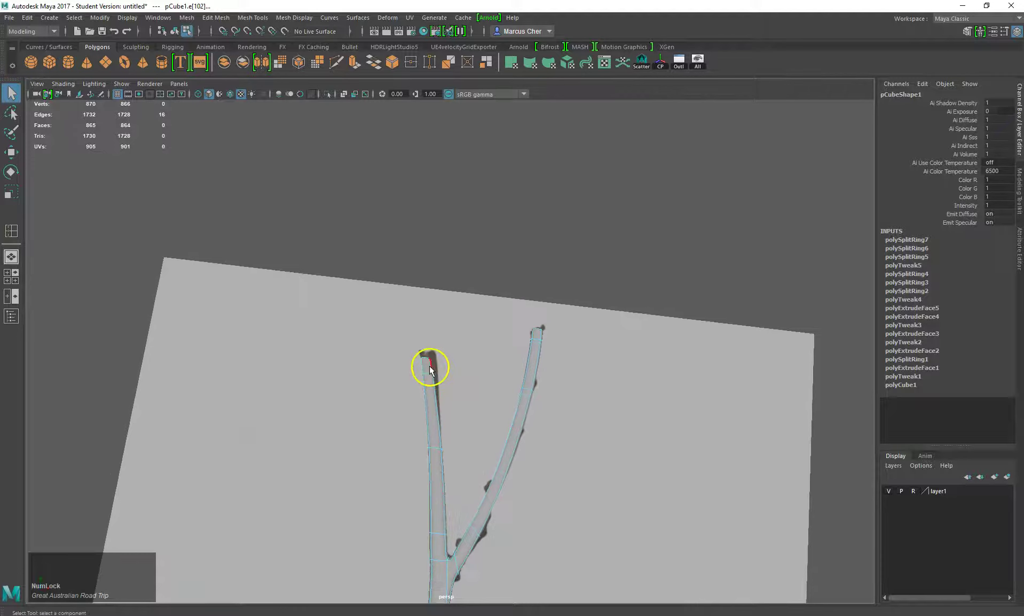
pyautogui.scroll(3, 430, 365)
pyautogui.moveTo(407, 366); pyautogui.dragTo(405, 357, button='right')
pyautogui.moveTo(380, 345); pyautogui.dragTo(444, 406)
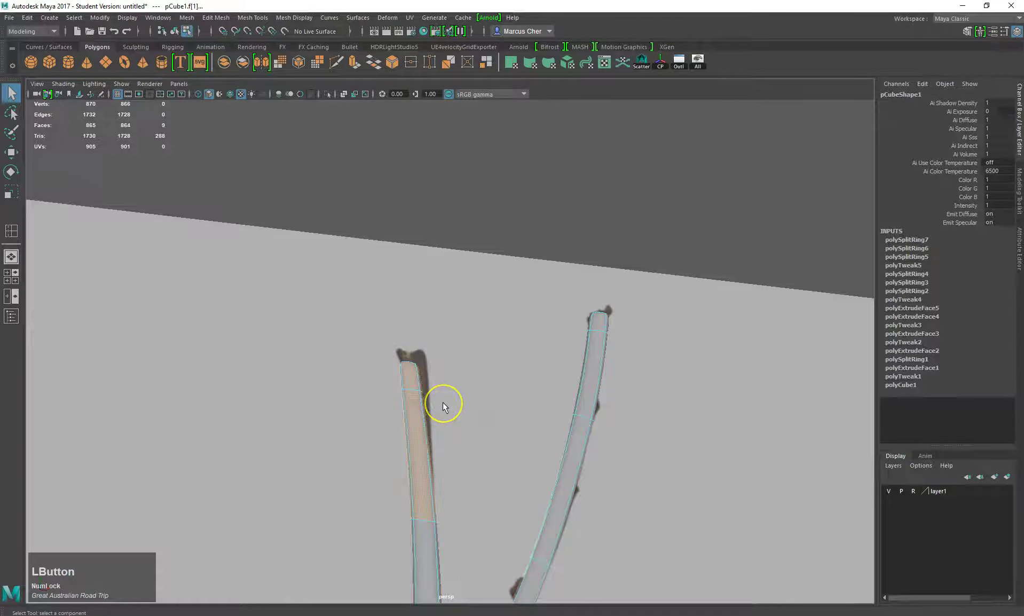
pyautogui.press('w')
pyautogui.moveTo(425, 384); pyautogui.dragTo(461, 426)
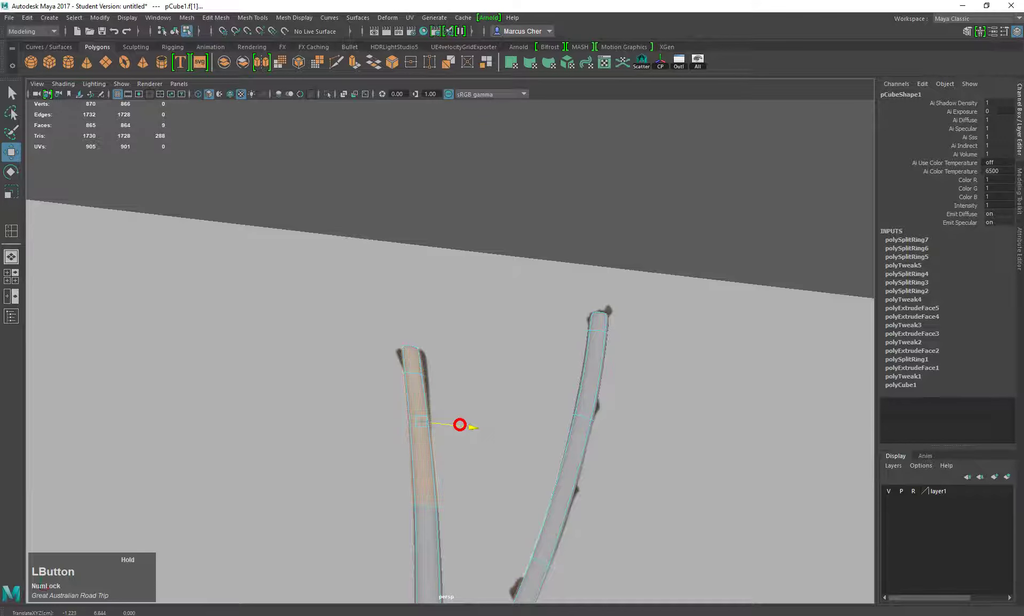
pyautogui.scroll(-5, 461, 425)
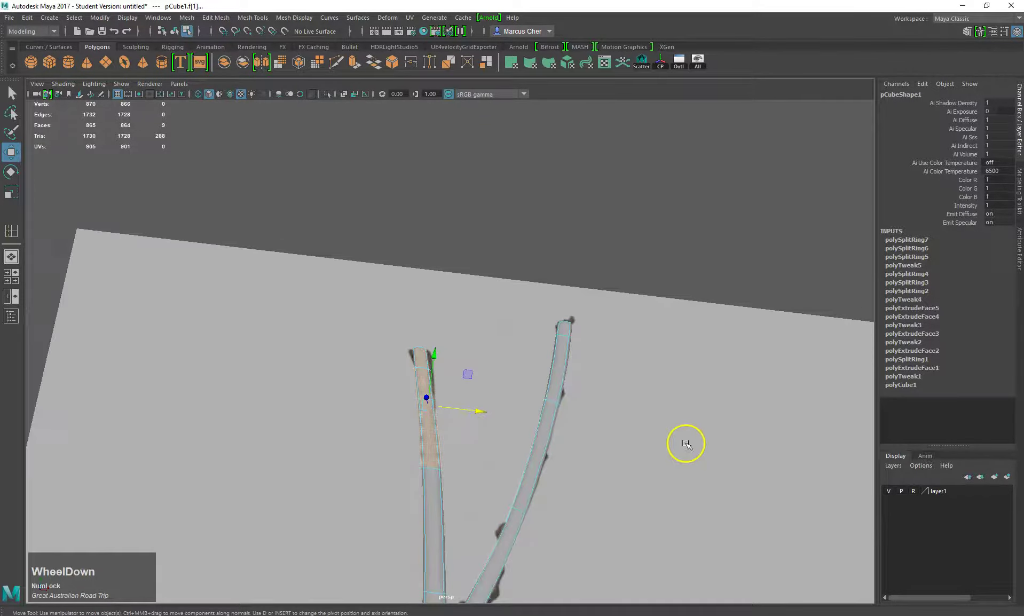
# Move the side branch's edge loop just above the fork outward to follow the reference twig's bend
pyautogui.keyDown('alt'); pyautogui.moveTo(589, 493); pyautogui.dragTo(624, 359); pyautogui.keyUp('alt')
pyautogui.scroll(3, 609, 379)
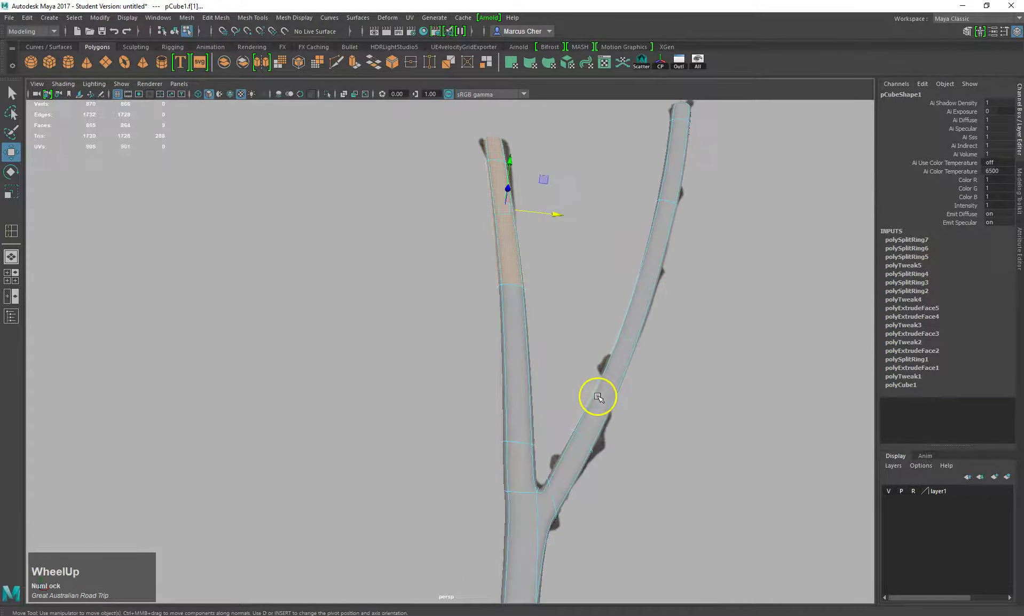
pyautogui.moveTo(585, 439); pyautogui.dragTo(585, 404, button='right')
pyautogui.click(588, 435)
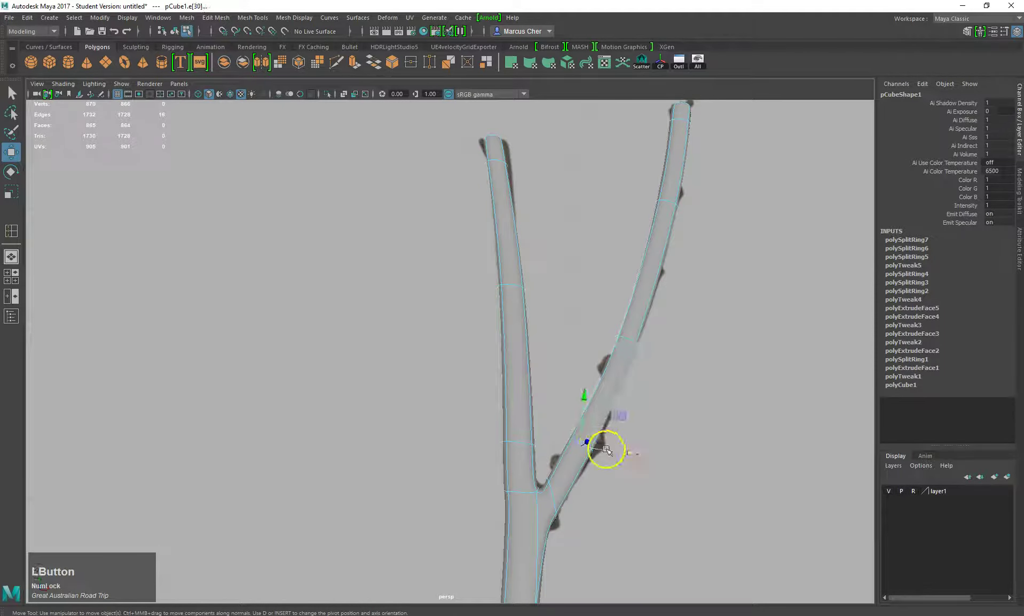
pyautogui.moveTo(614, 454); pyautogui.dragTo(626, 453)
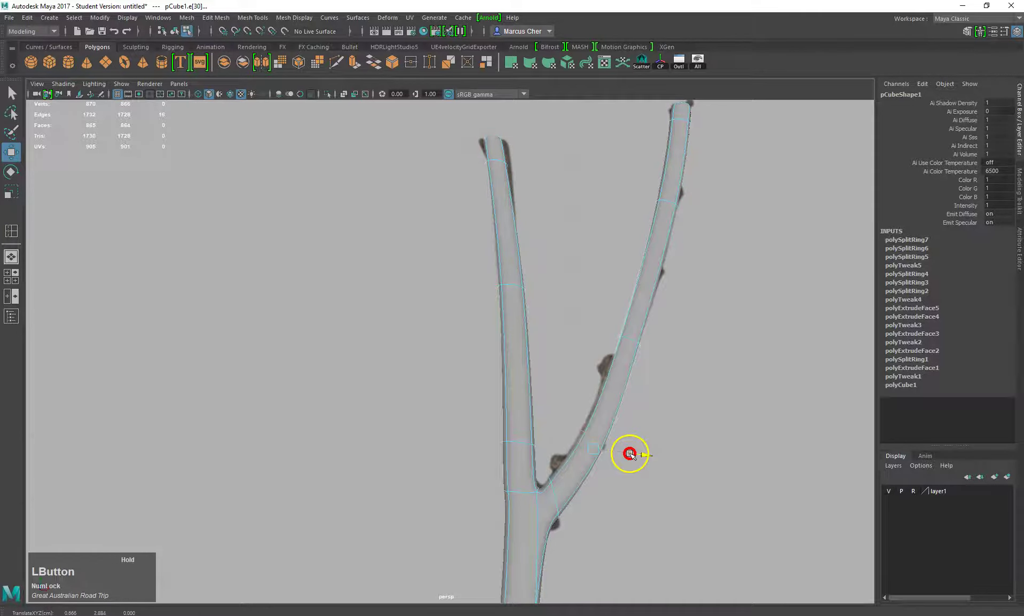
# Shift the side branch's middle and upper edge loops sideways to follow the reference curve, and select its tip loop
pyautogui.click(626, 338)
pyautogui.moveTo(667, 358); pyautogui.dragTo(659, 358)
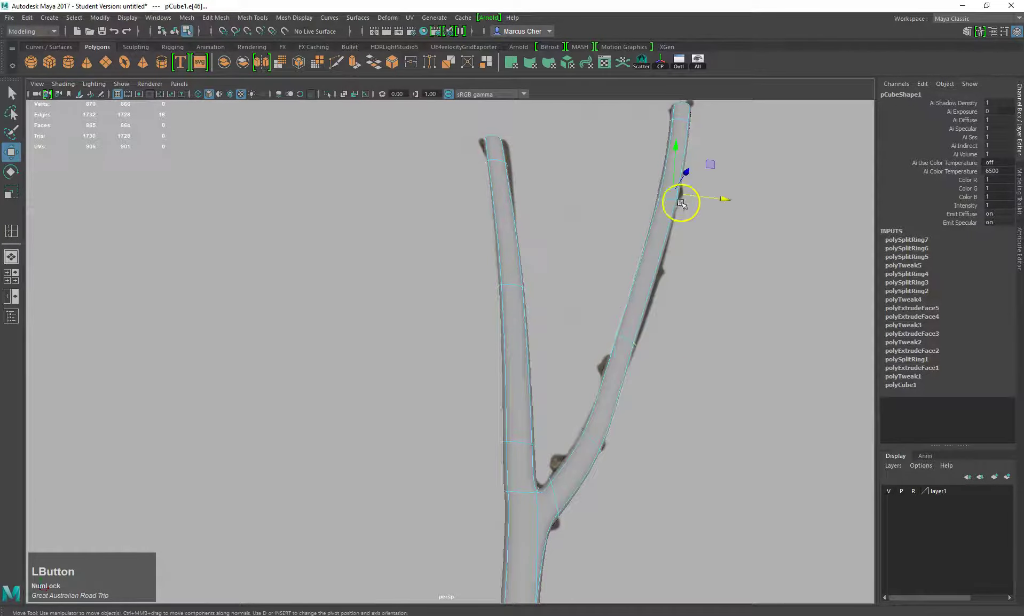
pyautogui.moveTo(717, 196); pyautogui.dragTo(727, 202)
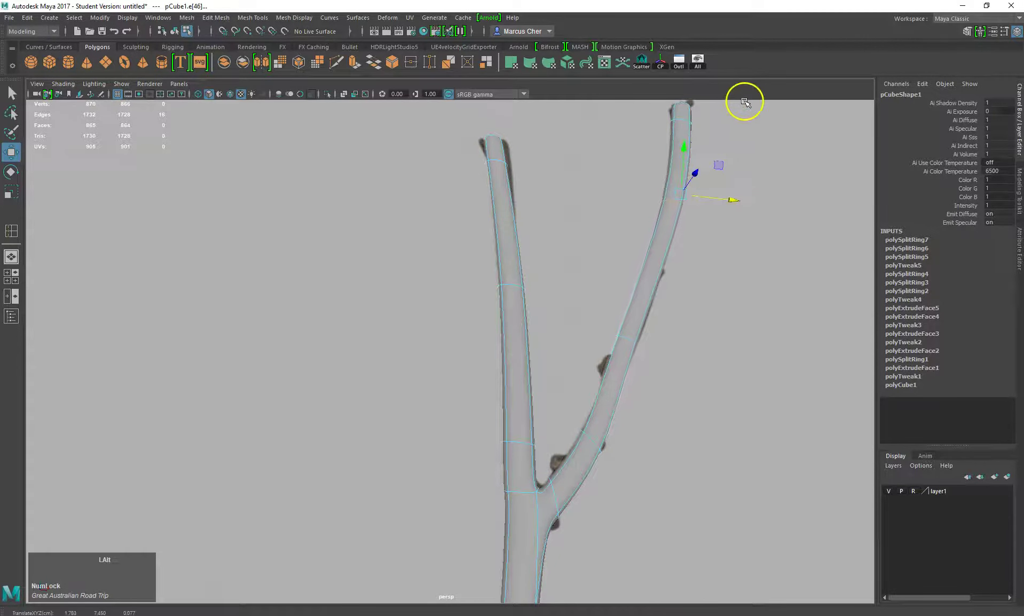
pyautogui.keyDown('alt'); pyautogui.moveTo(745, 100); pyautogui.dragTo(681, 175); pyautogui.keyUp('alt')
pyautogui.keyDown('alt'); pyautogui.moveTo(681, 175); pyautogui.dragTo(612, 274, button='middle'); pyautogui.keyUp('alt')
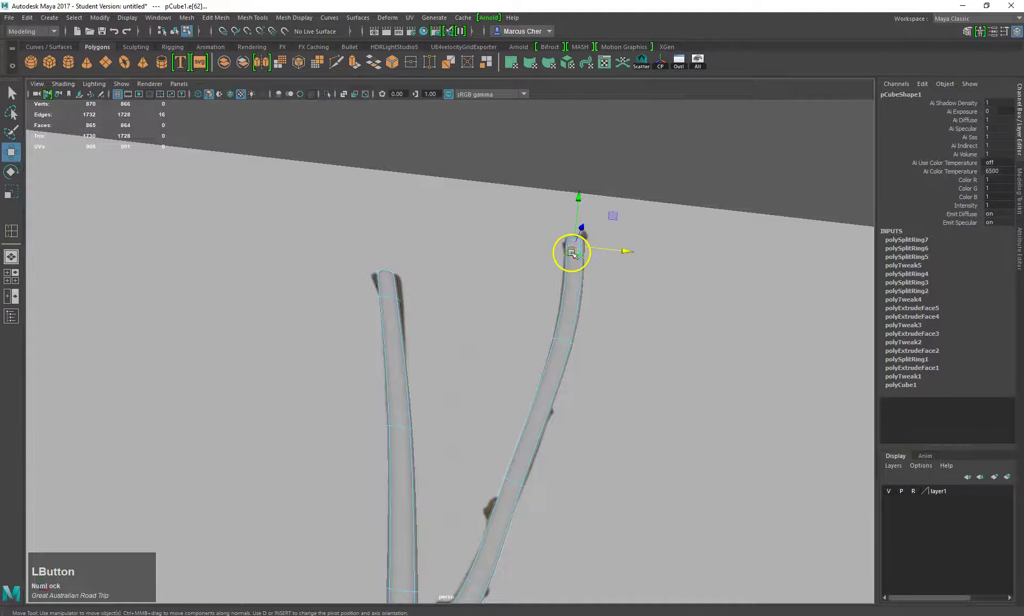
pyautogui.click(624, 245)
pyautogui.scroll(-2, 486, 331)
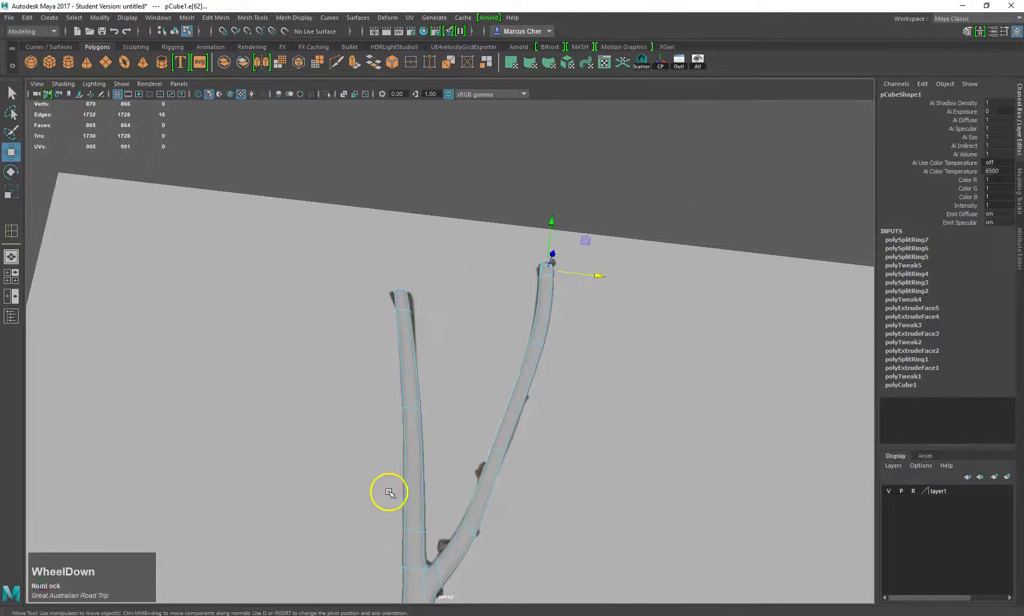
# Select the faces at the stem's base end and move them down to the bottom of the reference twig
pyautogui.keyDown('alt'); pyautogui.moveTo(387, 487); pyautogui.dragTo(475, 166, button='middle'); pyautogui.keyUp('alt')
pyautogui.keyDown('alt'); pyautogui.moveTo(466, 524); pyautogui.dragTo(510, 273, button='middle'); pyautogui.keyUp('alt')
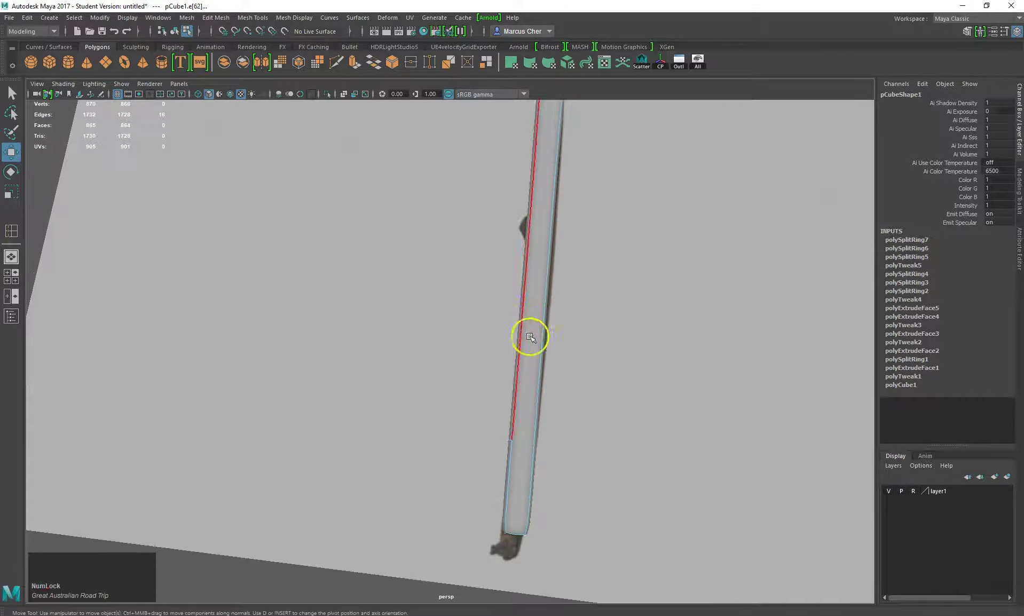
pyautogui.doubleClick(512, 536)
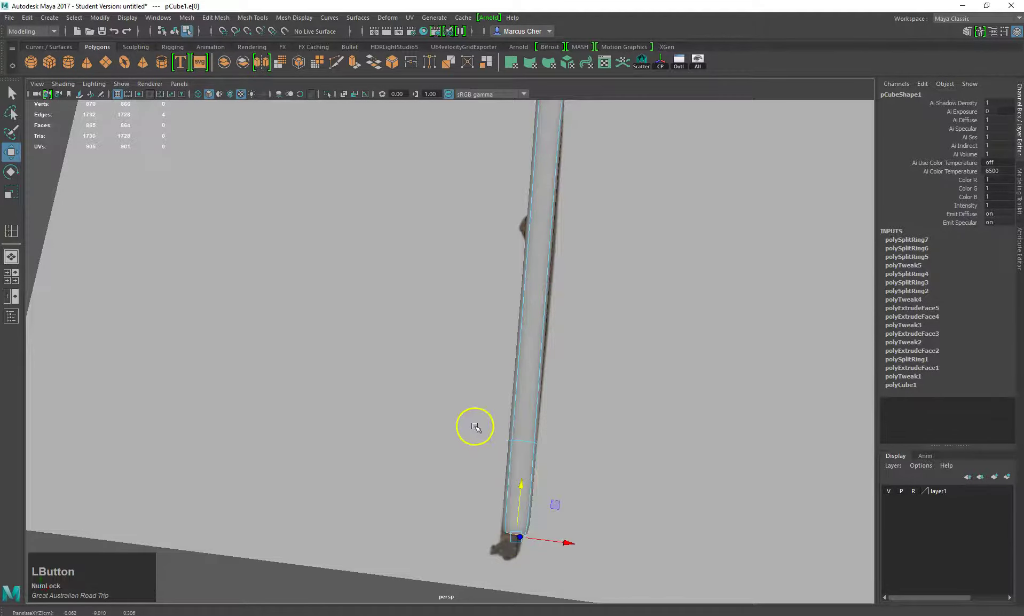
pyautogui.moveTo(530, 472); pyautogui.dragTo(523, 352, button='right')
pyautogui.moveTo(578, 488); pyautogui.dragTo(458, 557)
pyautogui.moveTo(520, 480); pyautogui.dragTo(519, 505)
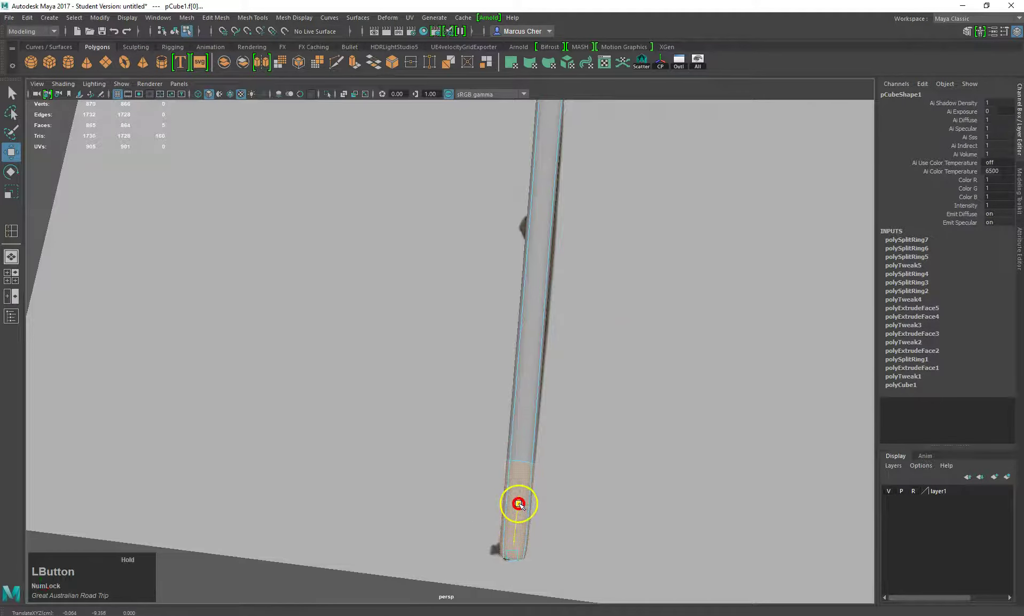
pyautogui.scroll(-2, 517, 496)
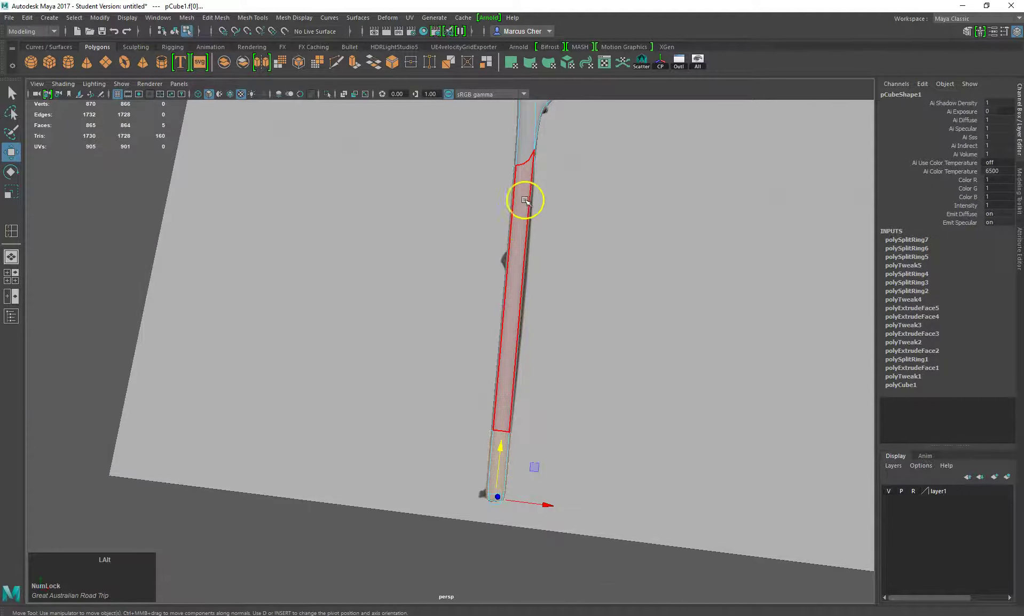
# Insert two edge loops on the stem, one a little below the fork and one farther down its length
pyautogui.scroll(3, 526, 205)
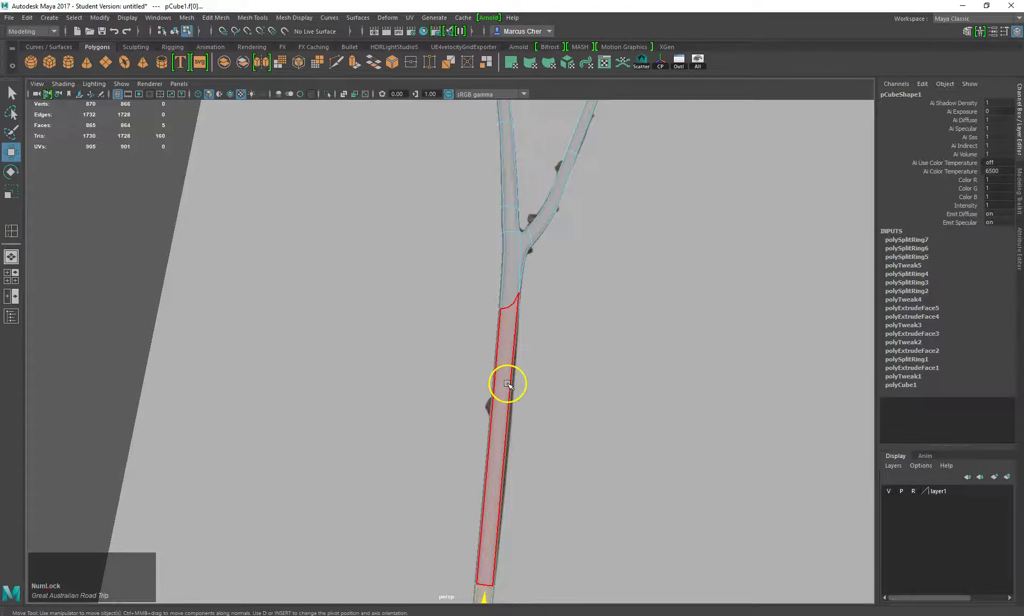
pyautogui.press('space')
pyautogui.click(444, 410)
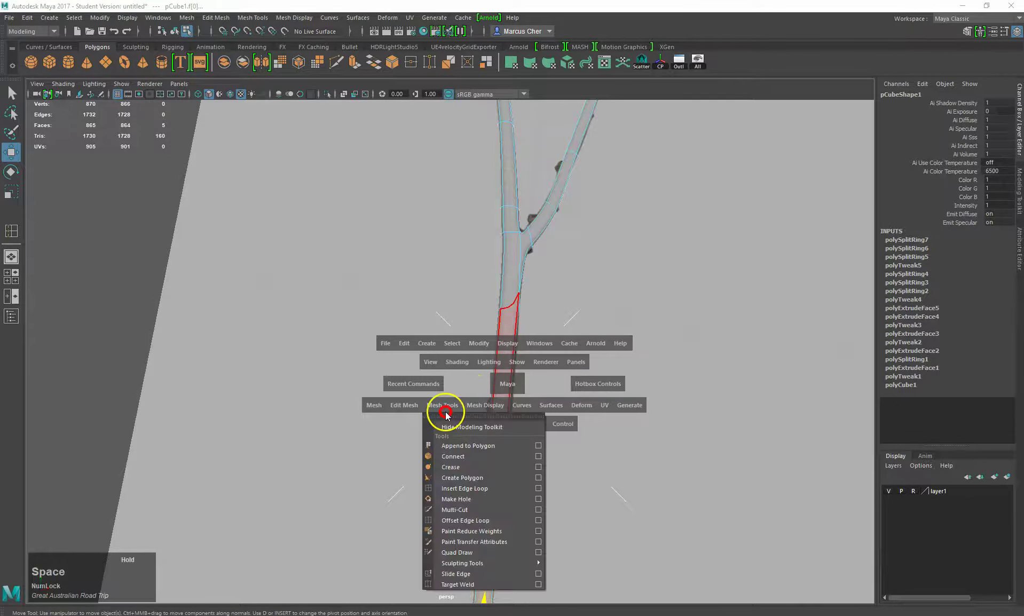
pyautogui.click(466, 488)
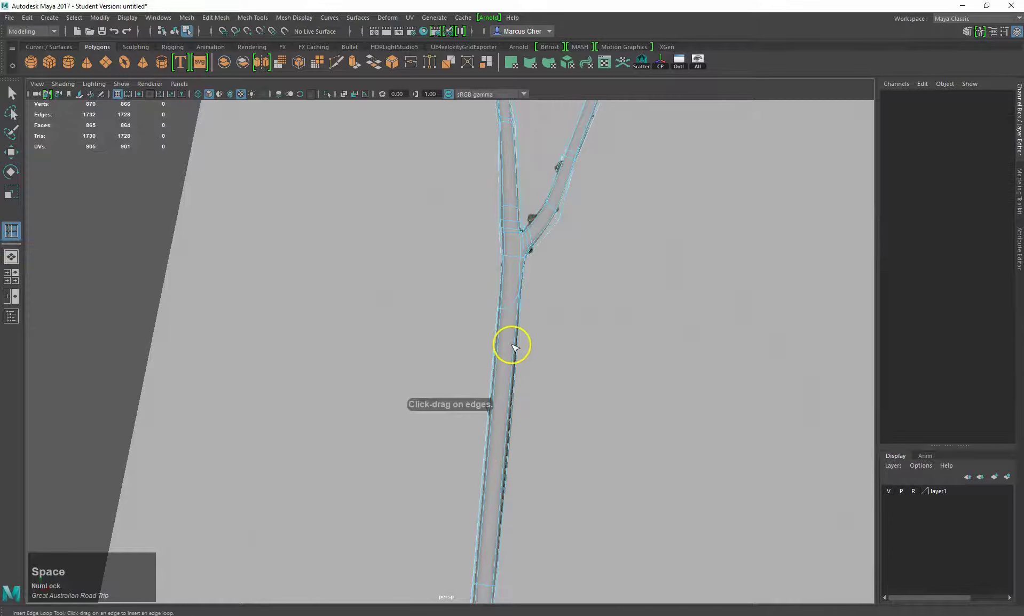
pyautogui.moveTo(515, 348); pyautogui.dragTo(515, 322)
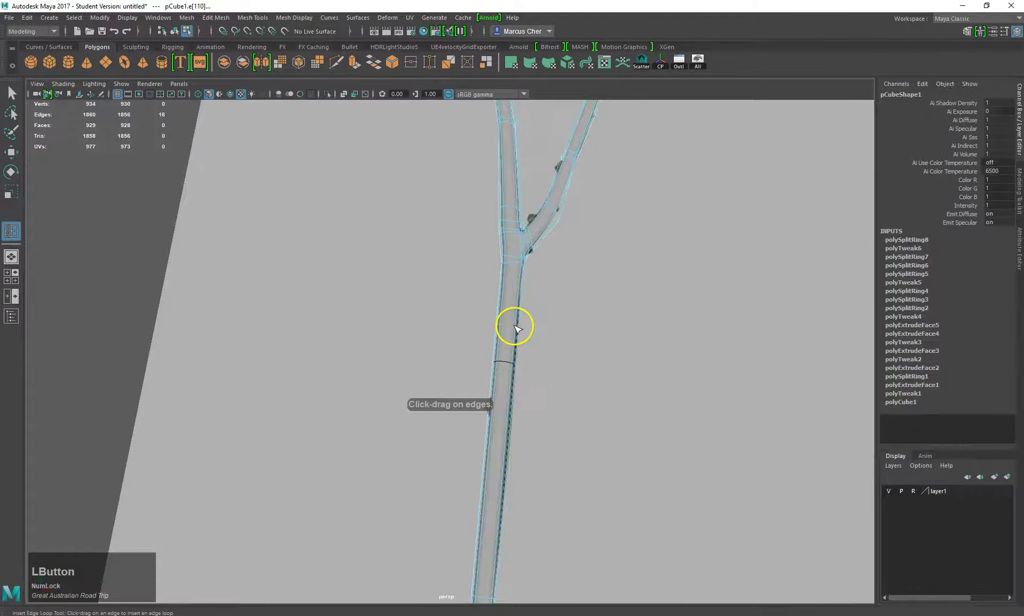
pyautogui.moveTo(502, 528); pyautogui.dragTo(502, 491)
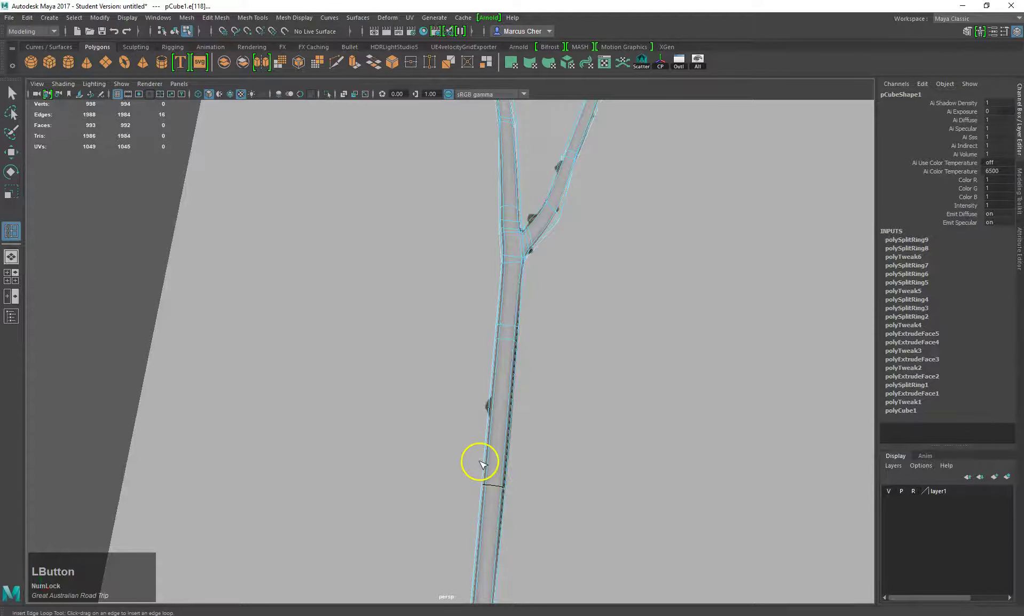
pyautogui.click(12, 93)
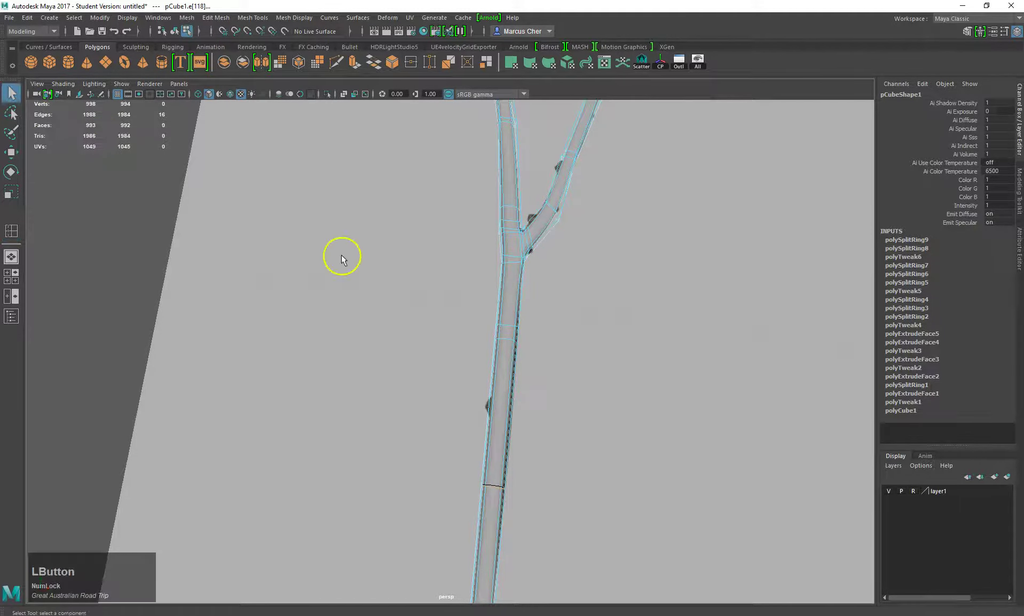
# Select the edge loop midway along the straight branch and move it slightly sideways to follow the reference twig
pyautogui.moveTo(507, 291); pyautogui.dragTo(524, 277, button='right')
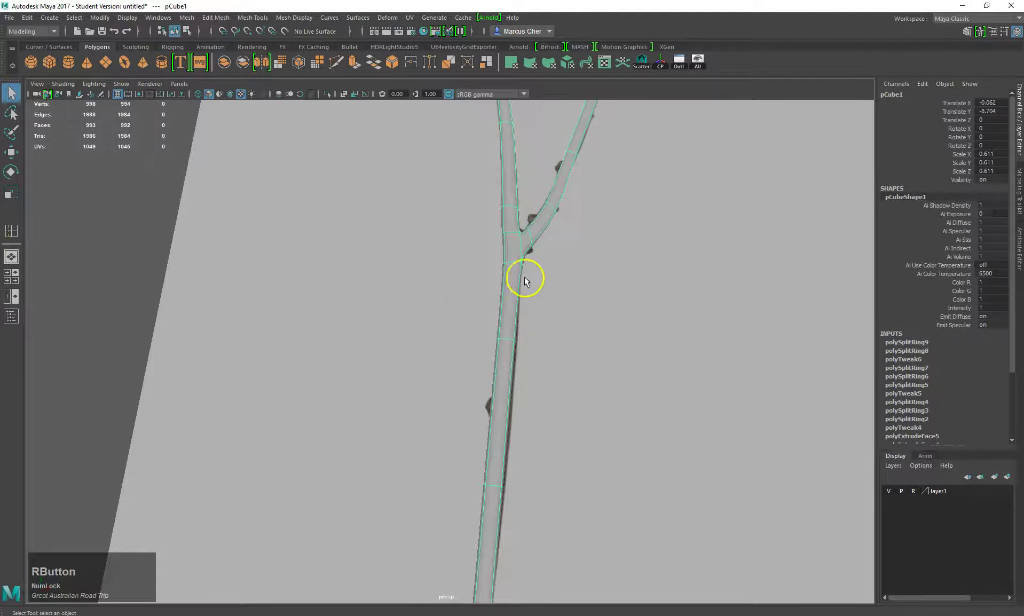
pyautogui.scroll(-2, 502, 361)
pyautogui.keyDown('alt'); pyautogui.moveTo(496, 373); pyautogui.dragTo(482, 398); pyautogui.keyUp('alt')
pyautogui.scroll(3, 466, 208)
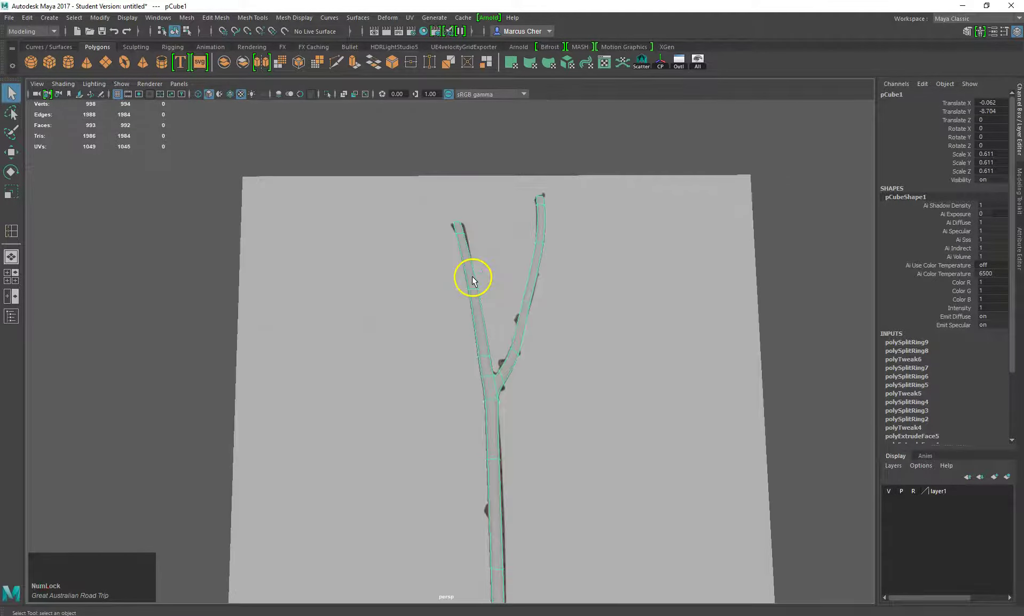
pyautogui.moveTo(473, 253); pyautogui.dragTo(477, 232, button='right')
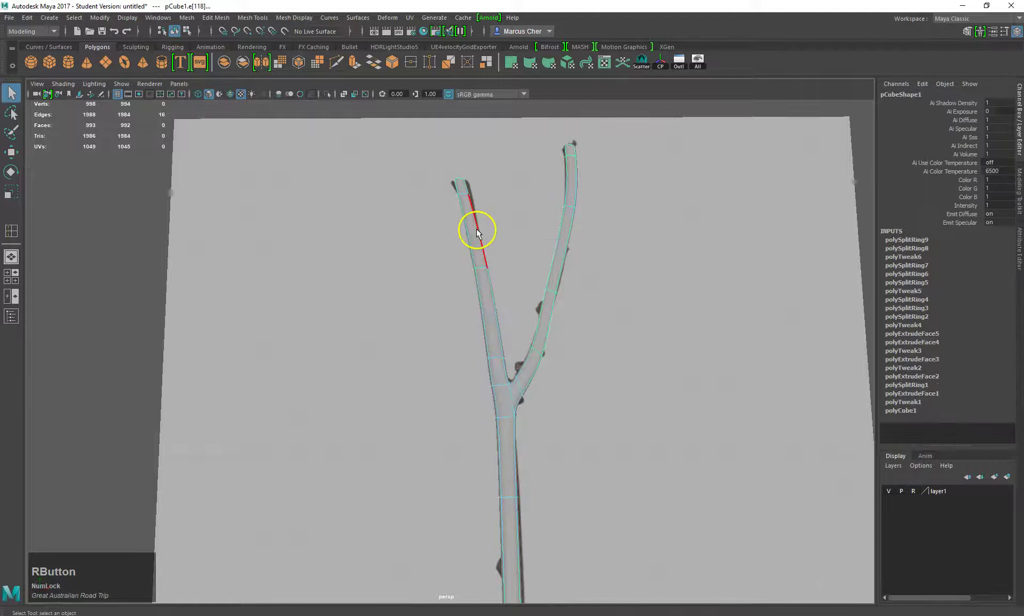
pyautogui.click(480, 269)
pyautogui.press('w')
pyautogui.moveTo(498, 262); pyautogui.dragTo(511, 266)
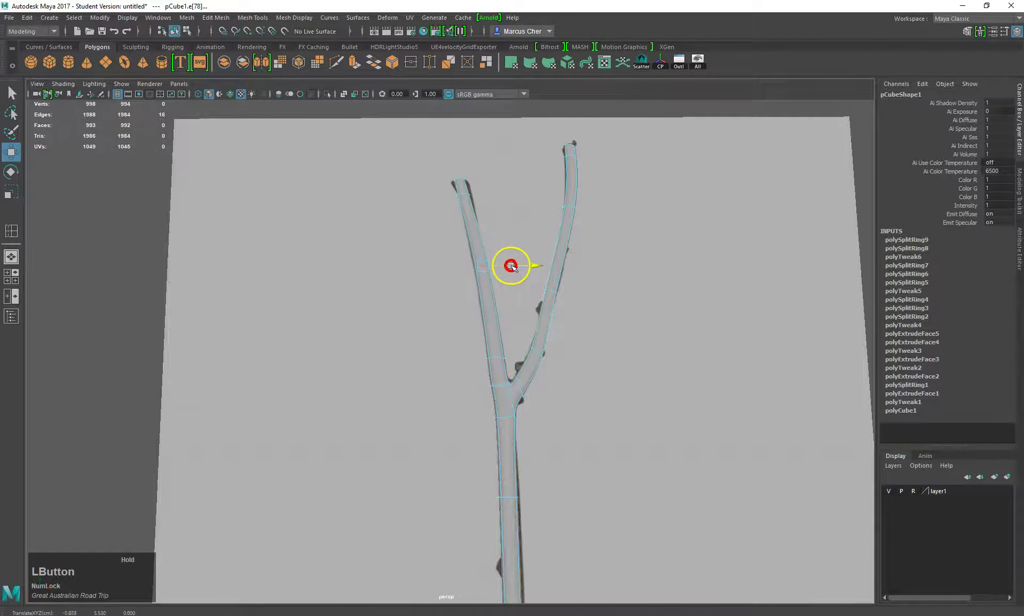
pyautogui.scroll(-3, 510, 248)
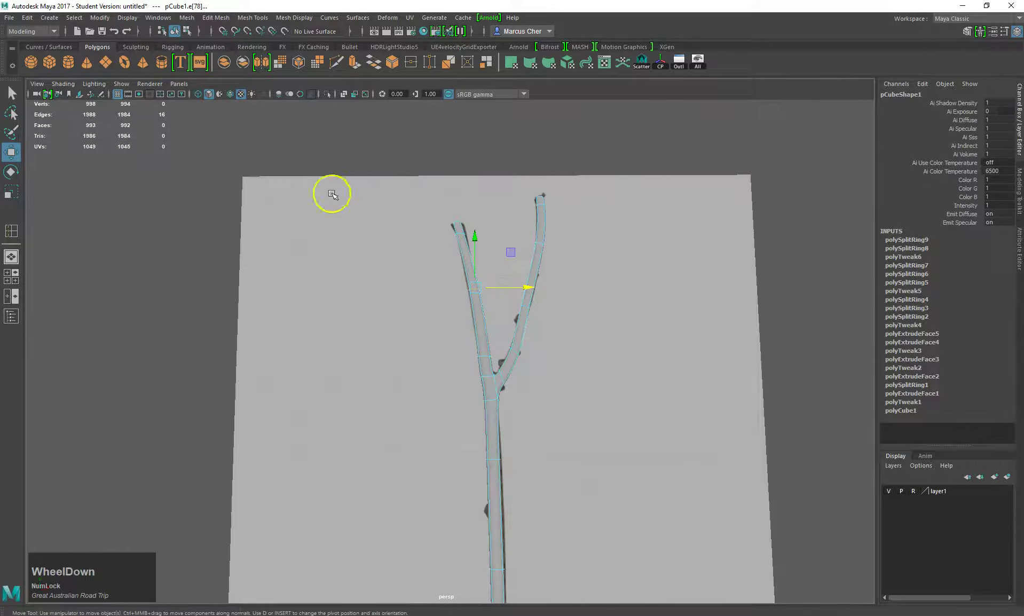
# Return to object mode, move the whole twig off the reference plane to its left side and deselect it
pyautogui.click(8, 95)
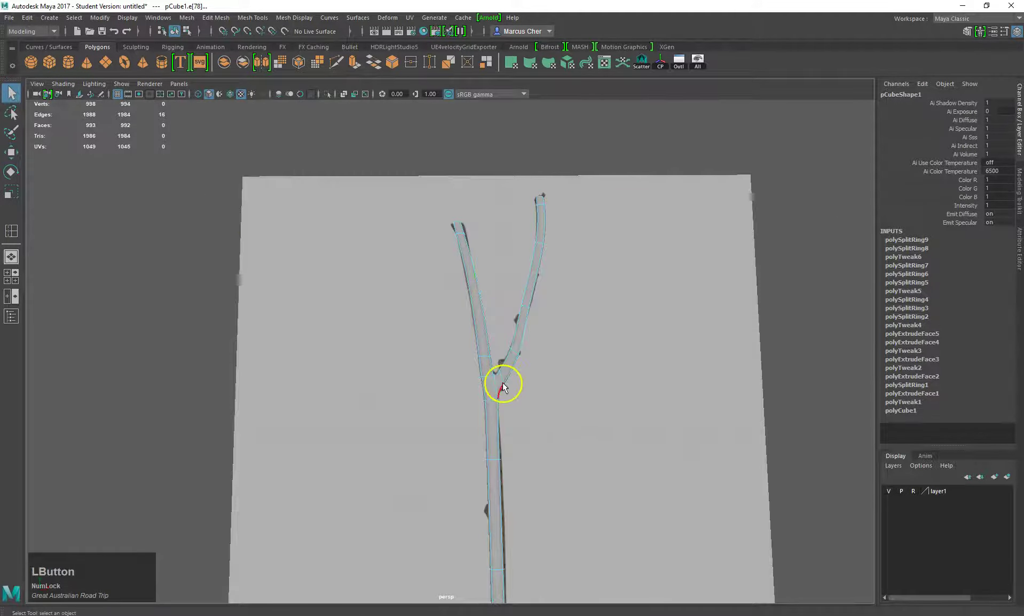
pyautogui.moveTo(497, 323); pyautogui.dragTo(545, 308, button='right')
pyautogui.click(508, 357)
pyautogui.moveTo(533, 428)
pyautogui.keyDown('alt'); pyautogui.mouseDown(button='middle')
pyautogui.moveTo(579, 430)
pyautogui.moveTo(542, 411)
pyautogui.mouseUp(button='middle'); pyautogui.keyUp('alt')
pyautogui.press('w')
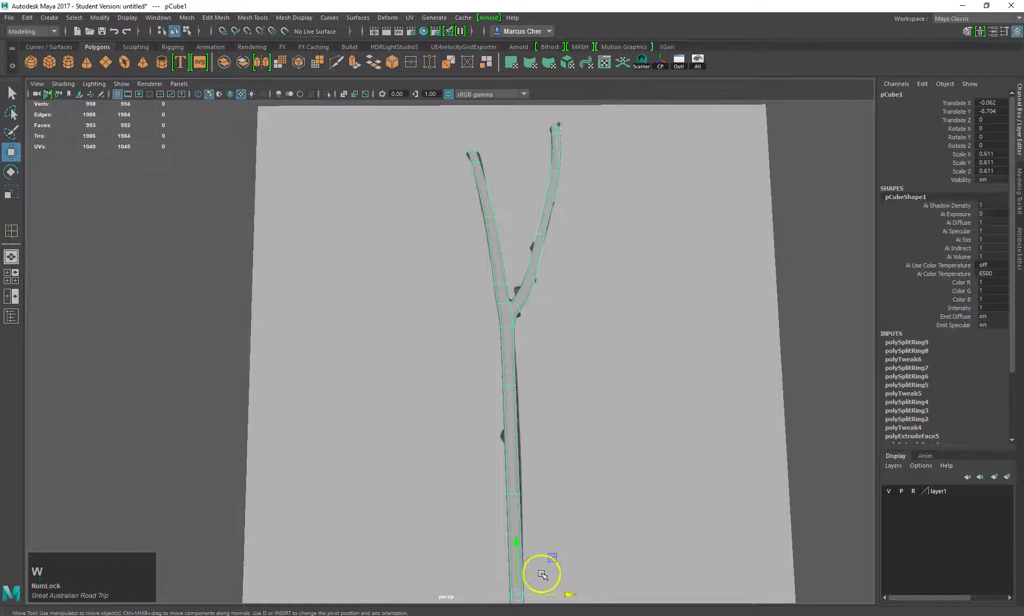
pyautogui.moveTo(561, 594); pyautogui.dragTo(157, 585)
pyautogui.click(207, 401)
pyautogui.scroll(-3, 217, 408)
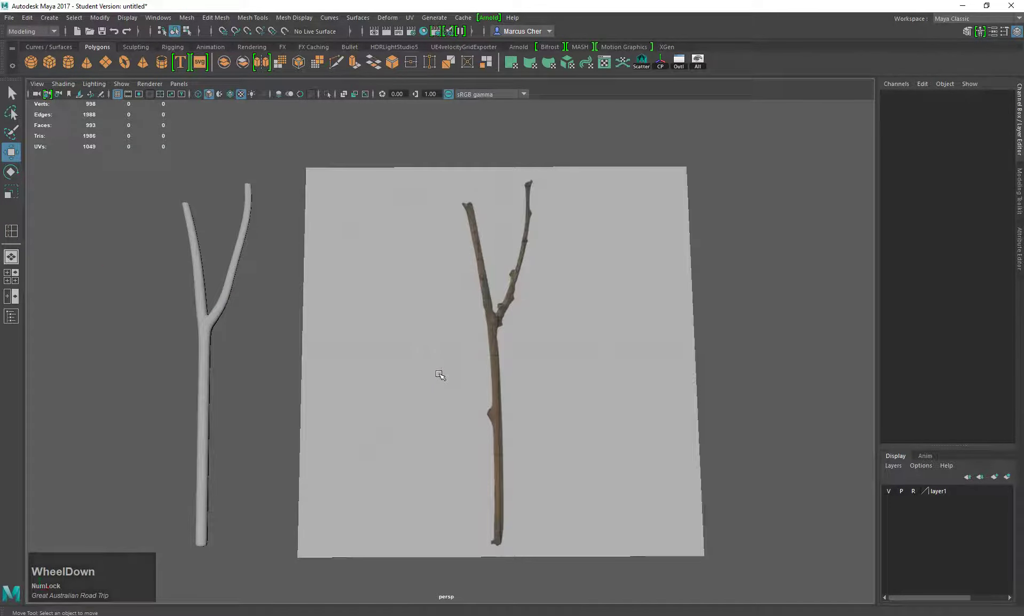
# Unlock layer1 by turning off its reference display mode and select the reference plane
pyautogui.keyDown('alt'); pyautogui.moveTo(650, 379); pyautogui.dragTo(624, 345); pyautogui.keyUp('alt')
pyautogui.click(913, 491)
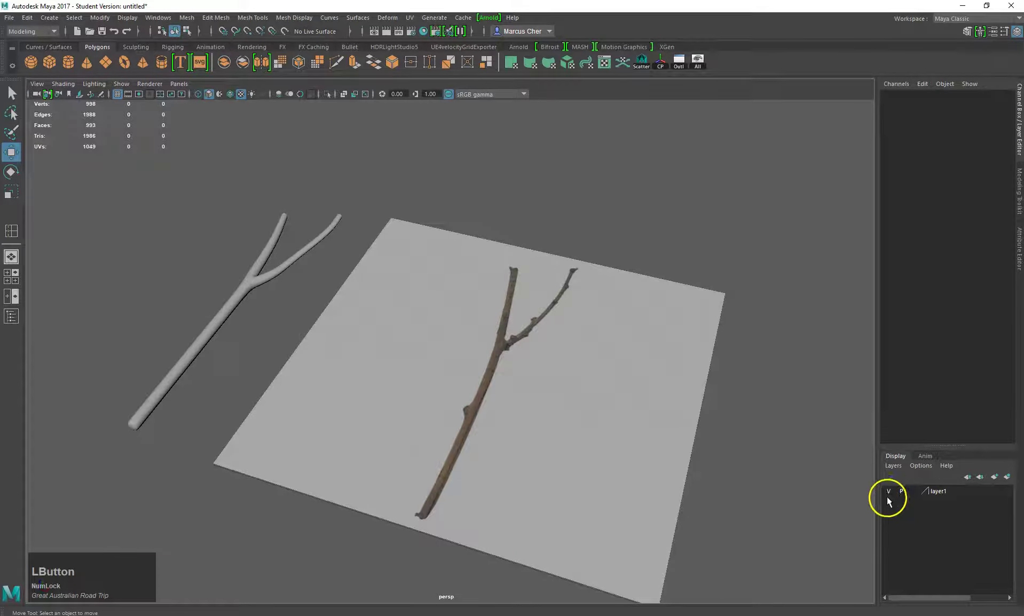
pyautogui.click(668, 461)
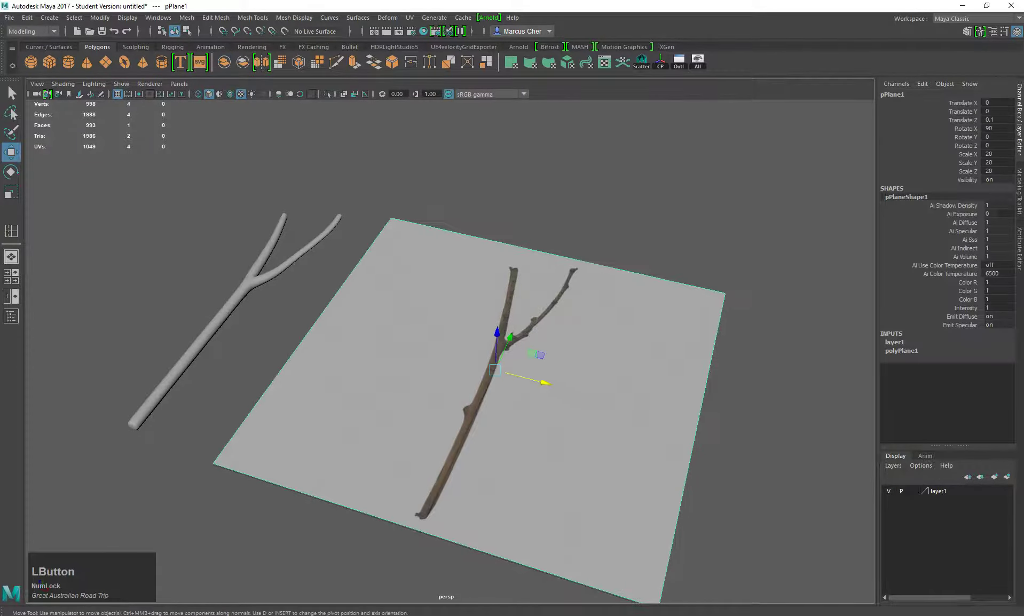
# Change the image of the plane material's color texture to GART_MPRC_REFTWIG_02.jpg
pyautogui.click(1018, 265)
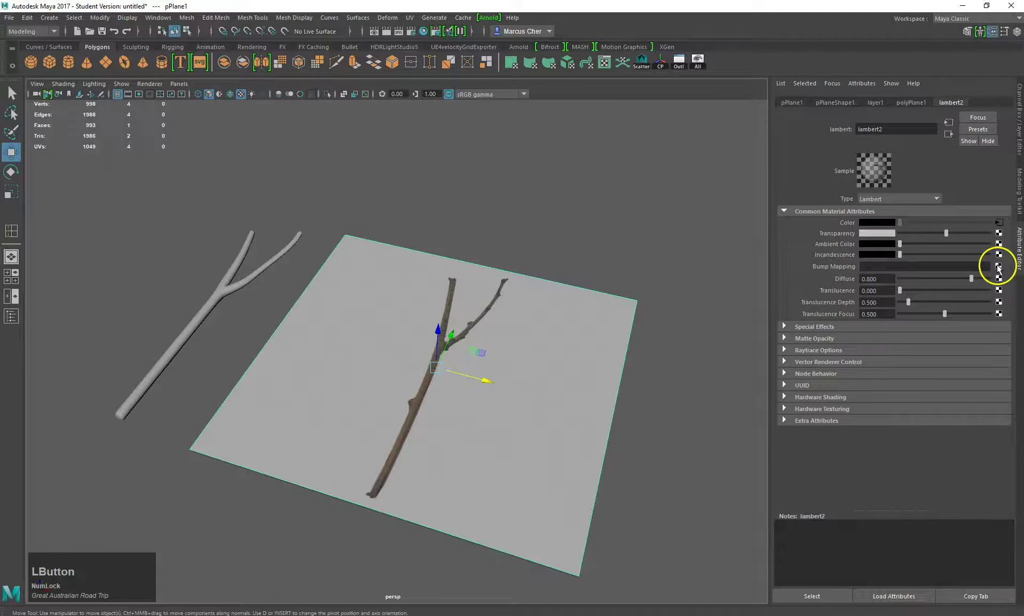
pyautogui.click(1000, 224)
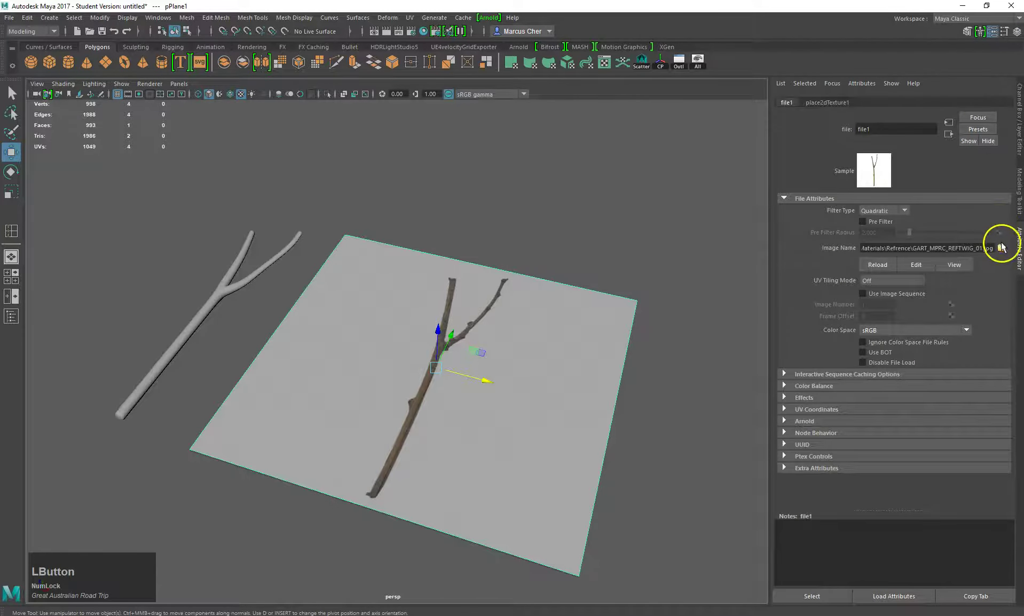
pyautogui.press('Delete')
pyautogui.write('2')
pyautogui.press('Return')
pyautogui.keyDown('alt'); pyautogui.moveTo(508, 367); pyautogui.dragTo(568, 442); pyautogui.keyUp('alt')
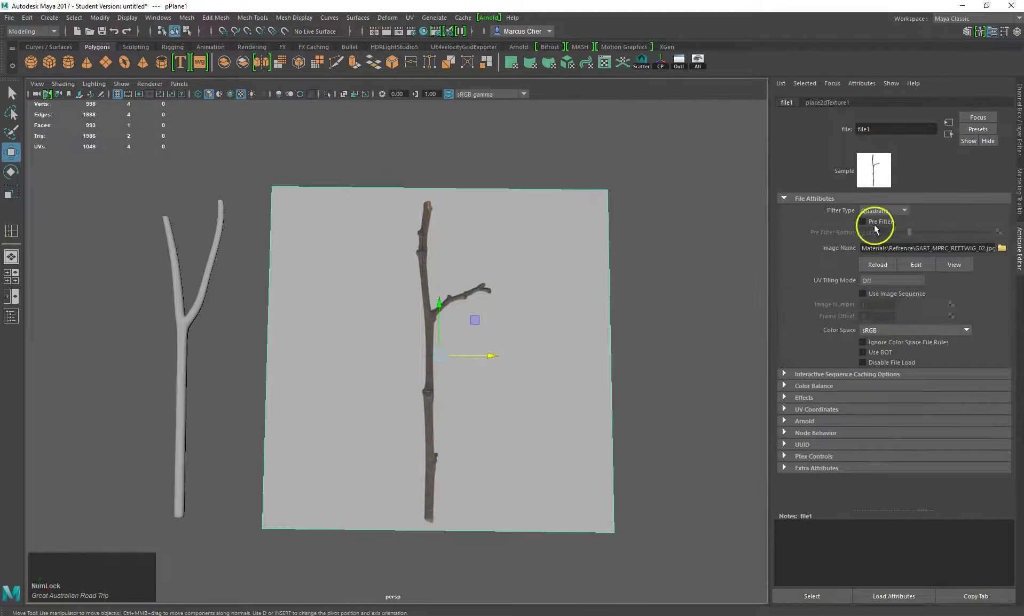
# Set layer1 back to reference display mode to lock the plane
pyautogui.click(1017, 116)
pyautogui.click(807, 491)
pyautogui.click(807, 490)
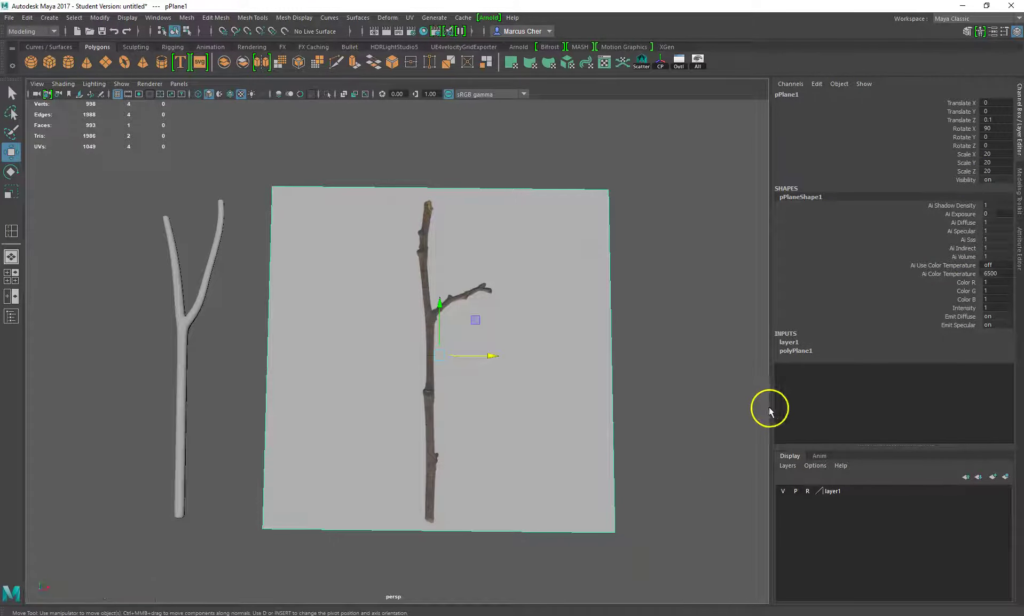
# Create a new polygon cube and lower it to the base of the second twig on the reference
pyautogui.moveTo(770, 409); pyautogui.dragTo(914, 401)
pyautogui.click(743, 376)
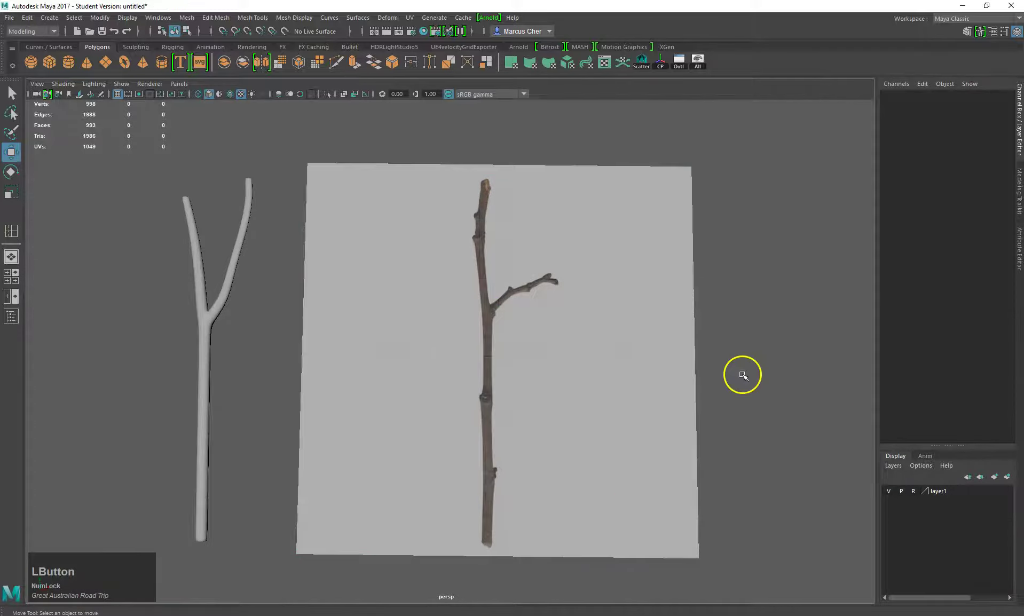
pyautogui.click(49, 62)
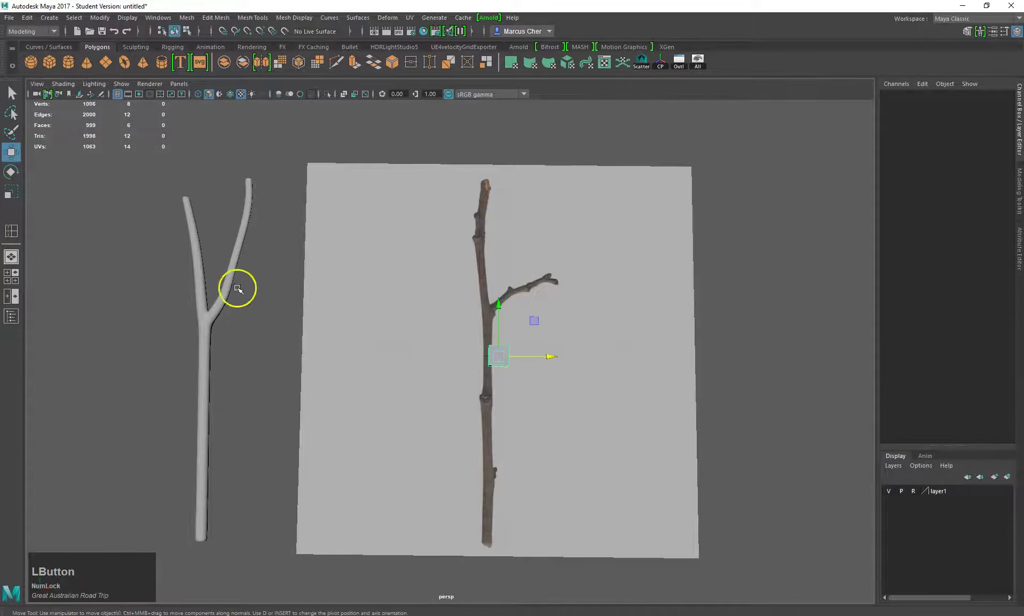
pyautogui.moveTo(502, 307); pyautogui.dragTo(494, 475)
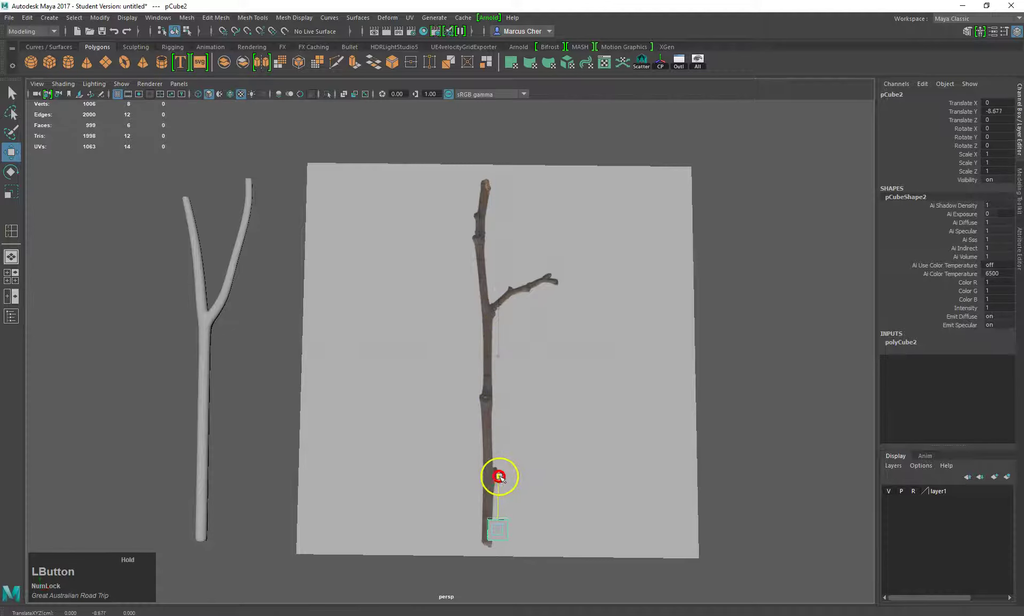
# Scale the cube uniformly to about 0.569, align it with the twig's base at about X -0.535, Y -9.472, and raise it off the plane
pyautogui.press('w')
pyautogui.press('e')
pyautogui.press('r')
pyautogui.moveTo(498, 535)
pyautogui.mouseDown()
pyautogui.moveTo(486, 537)
pyautogui.moveTo(509, 535)
pyautogui.mouseUp()
pyautogui.press('w')
pyautogui.moveTo(492, 481); pyautogui.dragTo(487, 492)
pyautogui.press('f')
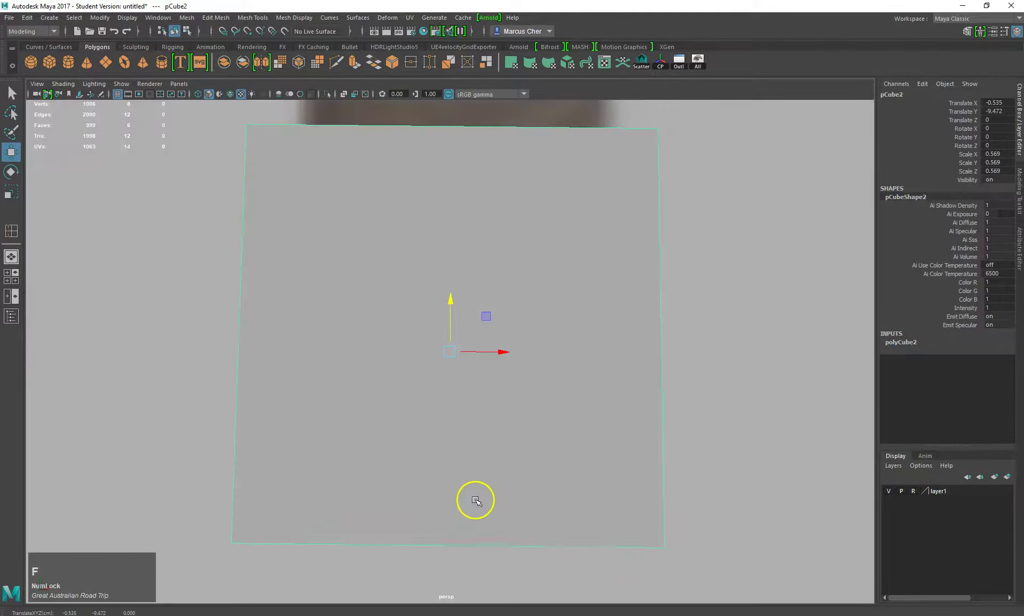
pyautogui.scroll(-5, 476, 500)
pyautogui.keyDown('alt'); pyautogui.moveTo(496, 516); pyautogui.dragTo(412, 390); pyautogui.keyUp('alt')
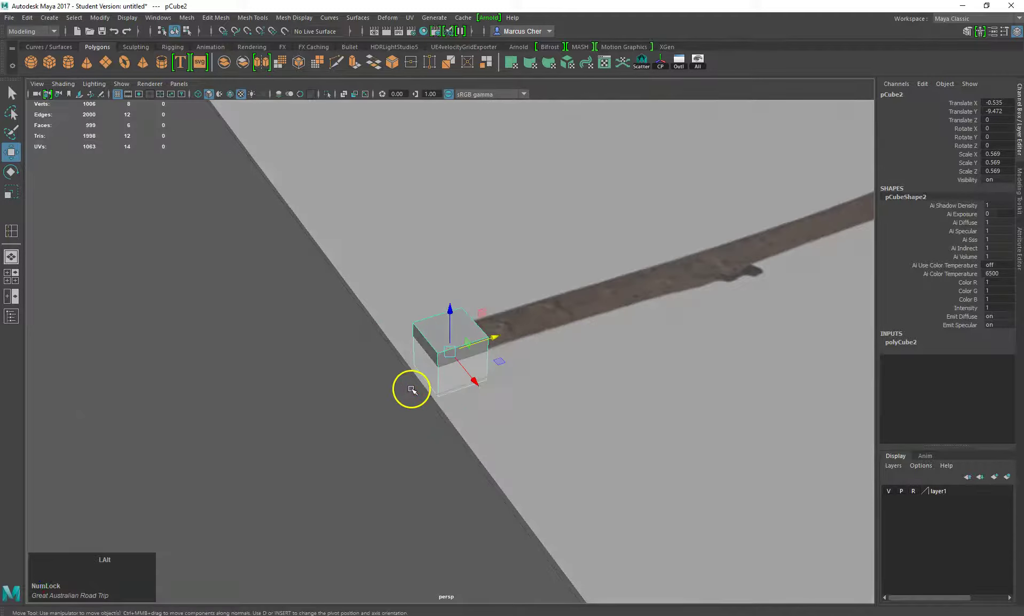
pyautogui.moveTo(443, 316); pyautogui.dragTo(469, 347)
# Select the cube's upper end face and pull it along the trunk to the knot below the fork
pyautogui.moveTo(469, 347); pyautogui.dragTo(475, 349, button='right')
pyautogui.click(476, 349)
pyautogui.scroll(-5, 441, 381)
pyautogui.keyDown('alt'); pyautogui.moveTo(441, 381); pyautogui.dragTo(564, 382); pyautogui.keyUp('alt')
pyautogui.scroll(-5, 480, 355)
pyautogui.moveTo(333, 398); pyautogui.dragTo(614, 426)
pyautogui.keyDown('alt'); pyautogui.moveTo(633, 379); pyautogui.dragTo(430, 322, button='middle'); pyautogui.keyUp('alt')
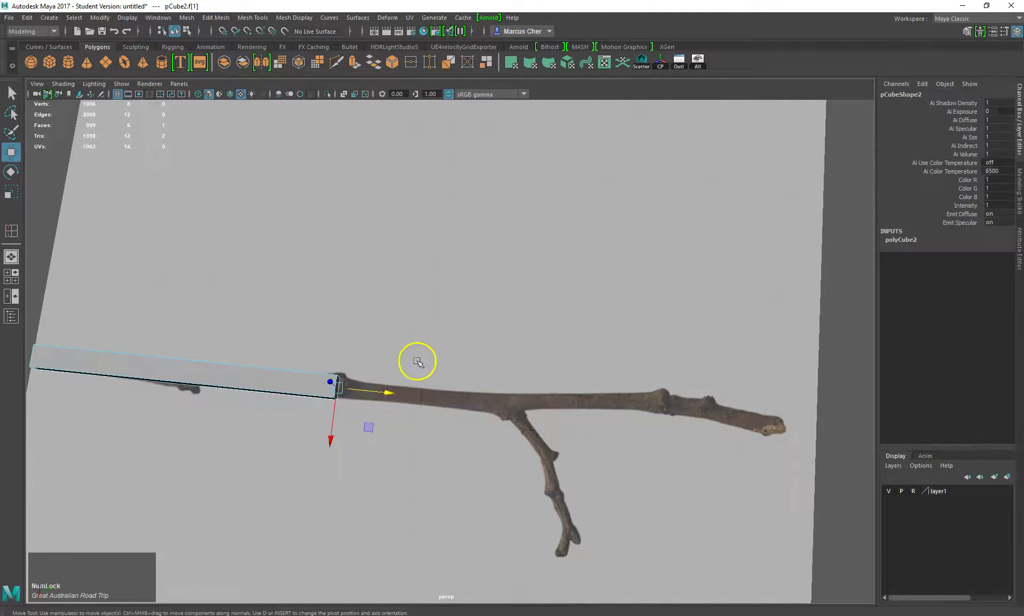
# Extrude the end face in successive segments past the fork and the upper bends to the trunk's tip
pyautogui.hotkey('ctrl', 'e')
pyautogui.moveTo(374, 395); pyautogui.dragTo(563, 388)
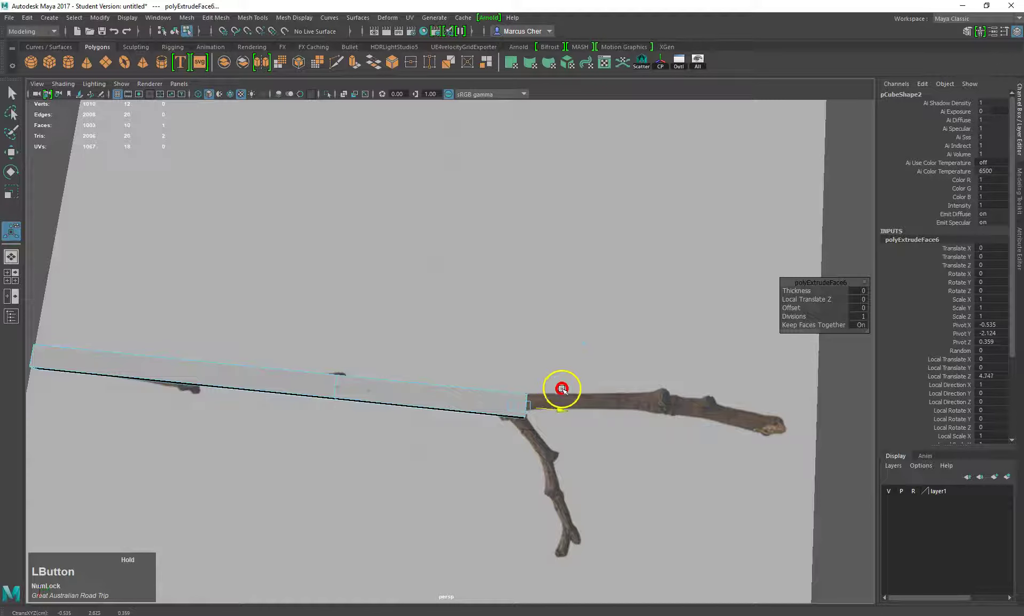
pyautogui.moveTo(562, 390); pyautogui.dragTo(815, 433)
pyautogui.hotkey('ctrl', 'e')
pyautogui.hotkey('ctrl', 'e')
pyautogui.hotkey('ctrl', 'e')
# Select the ring of faces on the short segment near the tip and shift it sideways onto the reference twig
pyautogui.moveTo(695, 421); pyautogui.dragTo(698, 359, button='right')
pyautogui.click(663, 463)
pyautogui.press('w')
pyautogui.moveTo(682, 472); pyautogui.dragTo(679, 453)
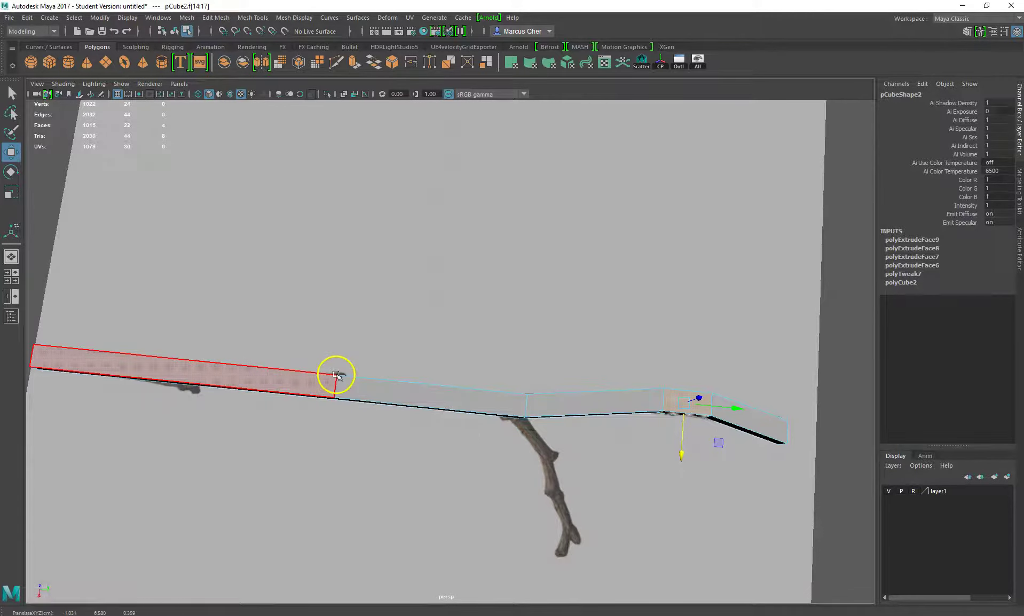
# Select the edge loop at the knot below the fork and shift it sideways to match the trunk
pyautogui.scroll(4, 339, 371)
pyautogui.keyDown('alt'); pyautogui.moveTo(339, 371); pyautogui.dragTo(450, 340, button='middle'); pyautogui.keyUp('alt')
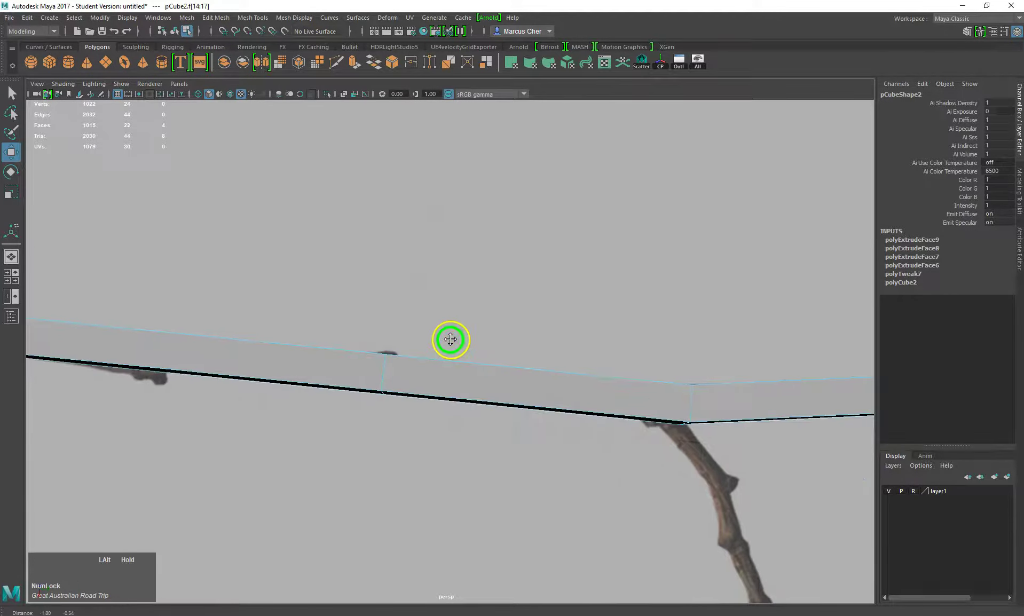
pyautogui.moveTo(404, 373); pyautogui.dragTo(408, 294, button='right')
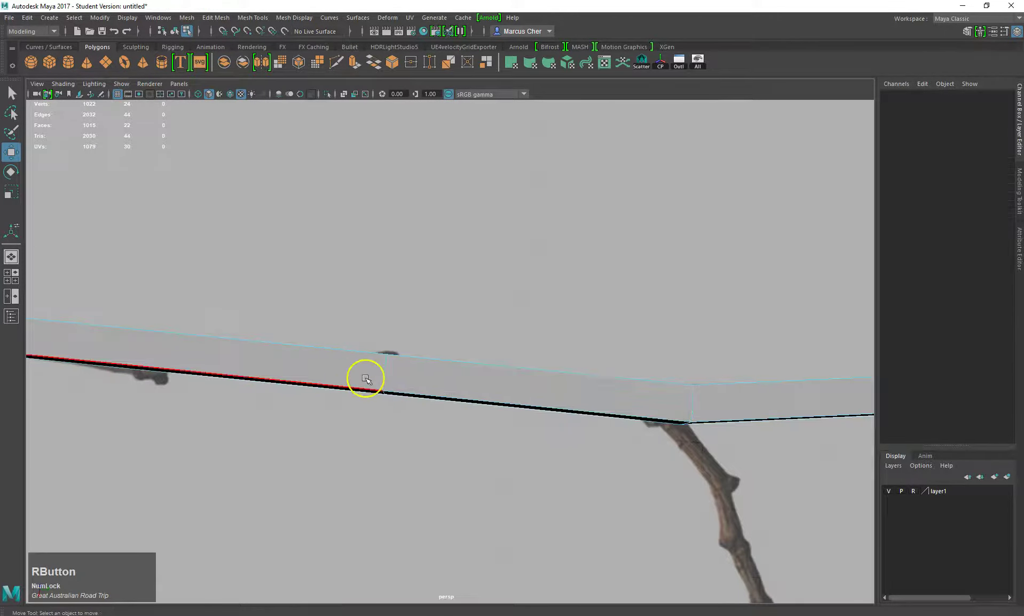
pyautogui.click(381, 373)
pyautogui.moveTo(377, 428); pyautogui.dragTo(377, 420)
# Select the edge loop at the fork and reposition it along and across the trunk to fit the reference
pyautogui.scroll(1, 576, 333)
pyautogui.scroll(-2, 631, 358)
pyautogui.keyDown('alt'); pyautogui.moveTo(727, 372); pyautogui.dragTo(498, 371, button='middle'); pyautogui.keyUp('alt')
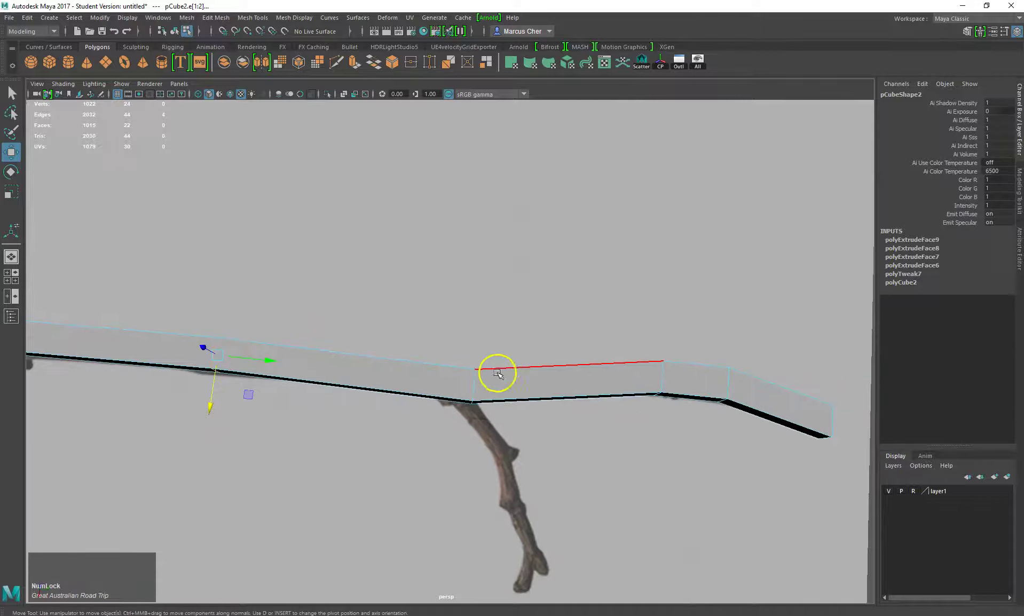
pyautogui.click(475, 382)
pyautogui.moveTo(499, 389); pyautogui.dragTo(512, 389)
pyautogui.moveTo(481, 433); pyautogui.dragTo(482, 431)
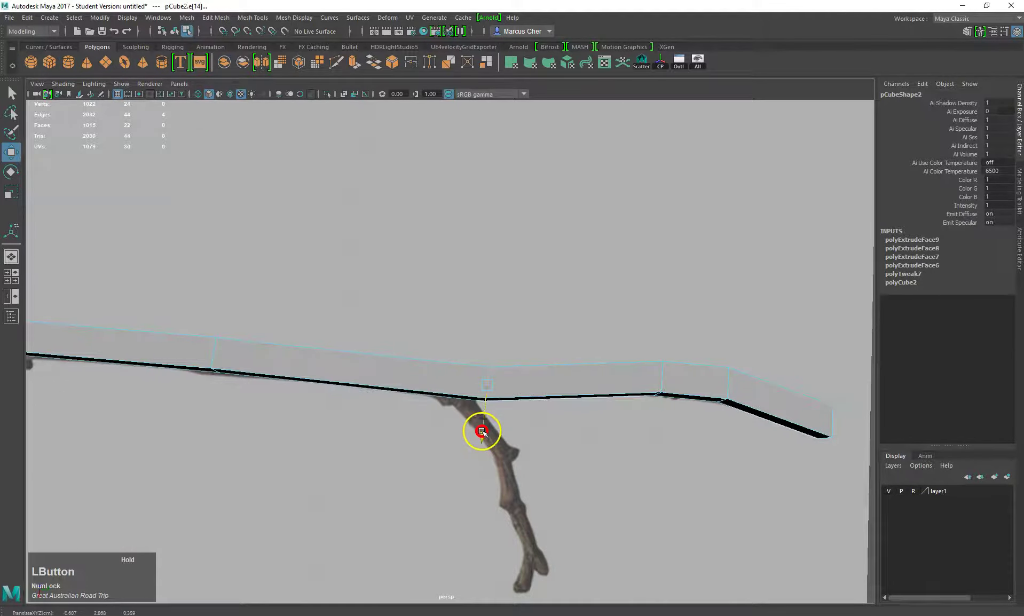
pyautogui.scroll(-3, 625, 394)
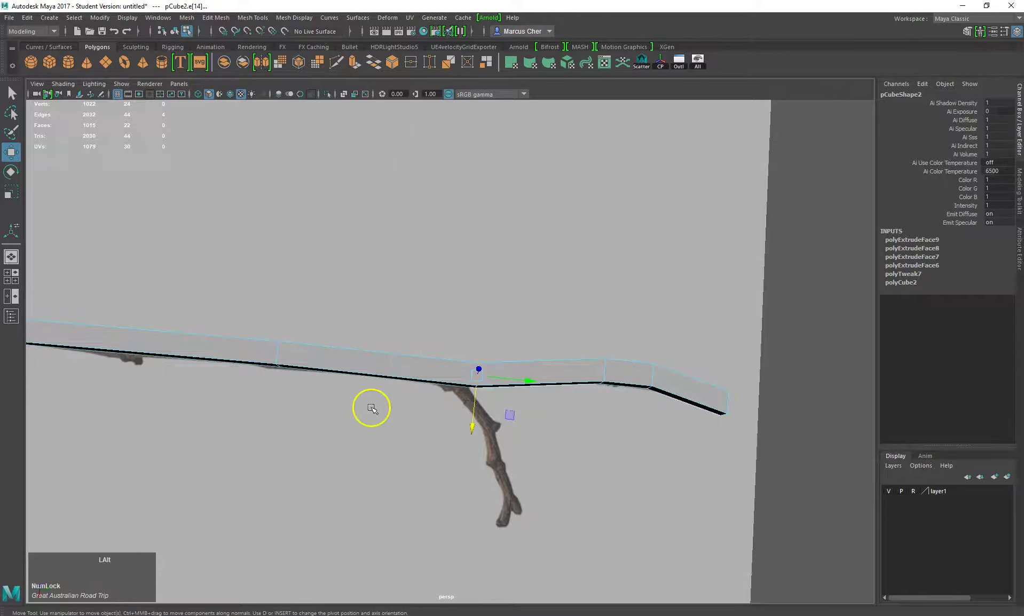
# Scale down the end of the trunk so it tapers towards the tip
pyautogui.keyDown('alt'); pyautogui.moveTo(464, 412); pyautogui.dragTo(585, 375); pyautogui.keyUp('alt')
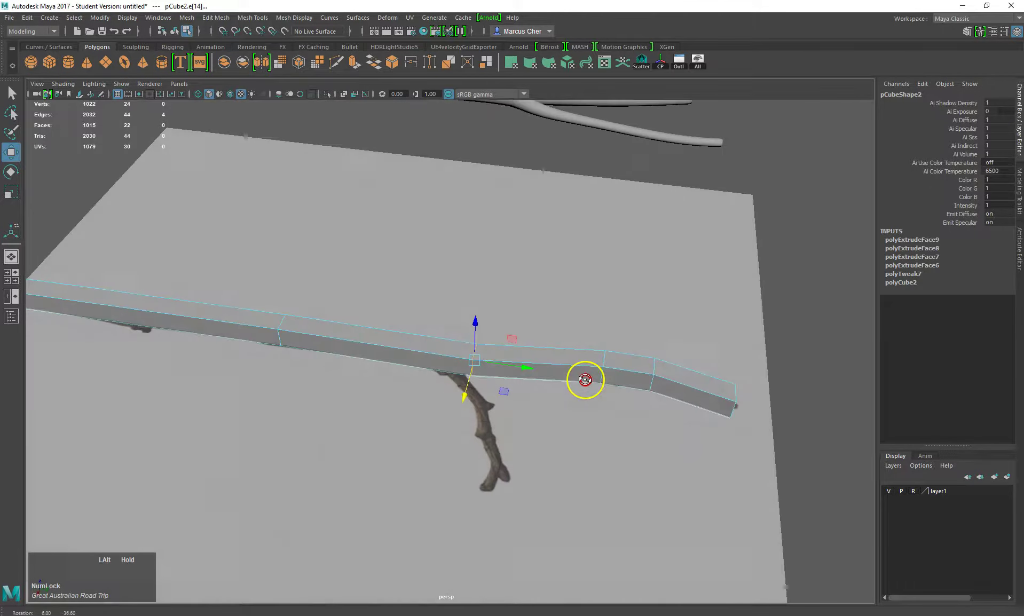
pyautogui.rightClick(694, 381)
pyautogui.moveTo(694, 380); pyautogui.dragTo(696, 354, button='right')
pyautogui.click(715, 427)
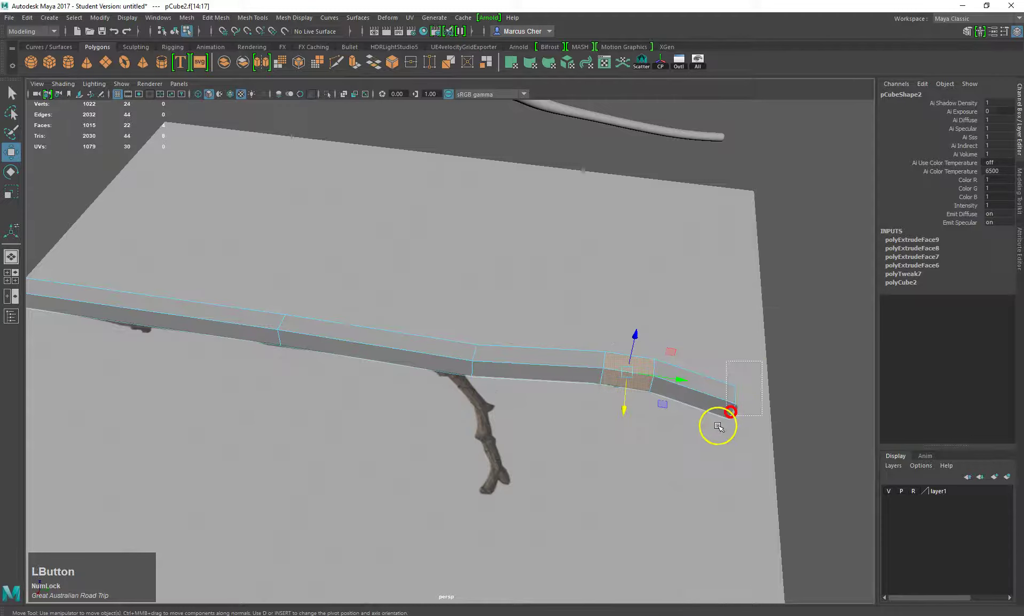
pyautogui.press('r')
pyautogui.moveTo(694, 388); pyautogui.dragTo(749, 399)
pyautogui.press('w')
# Select the edge loop at the bend above the fork and scale it down slightly to continue the taper
pyautogui.moveTo(608, 352); pyautogui.dragTo(615, 293, button='right')
pyautogui.click(604, 362)
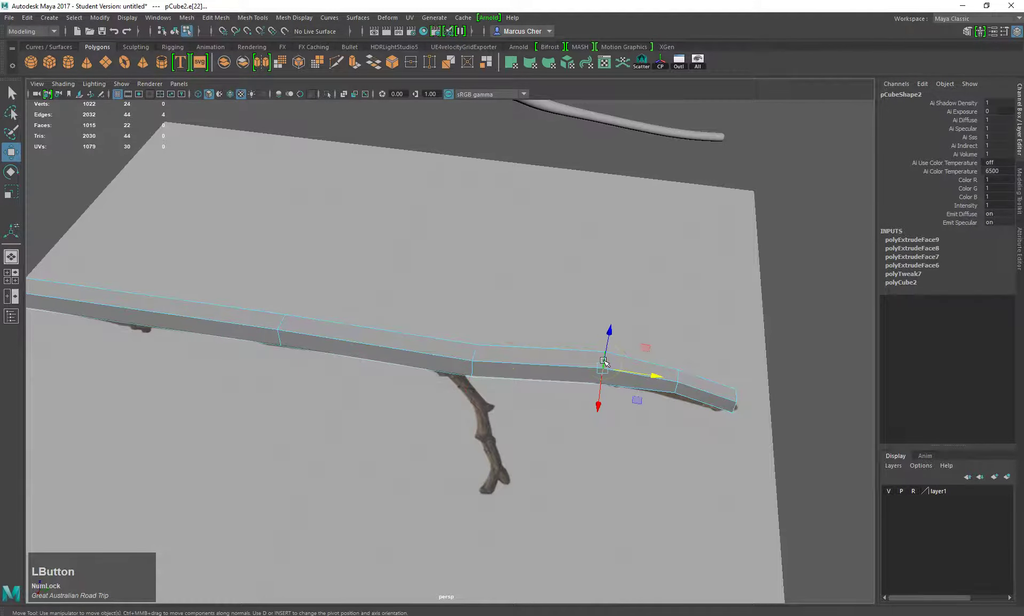
pyautogui.press('e')
pyautogui.press('r')
pyautogui.moveTo(603, 367); pyautogui.dragTo(601, 369)
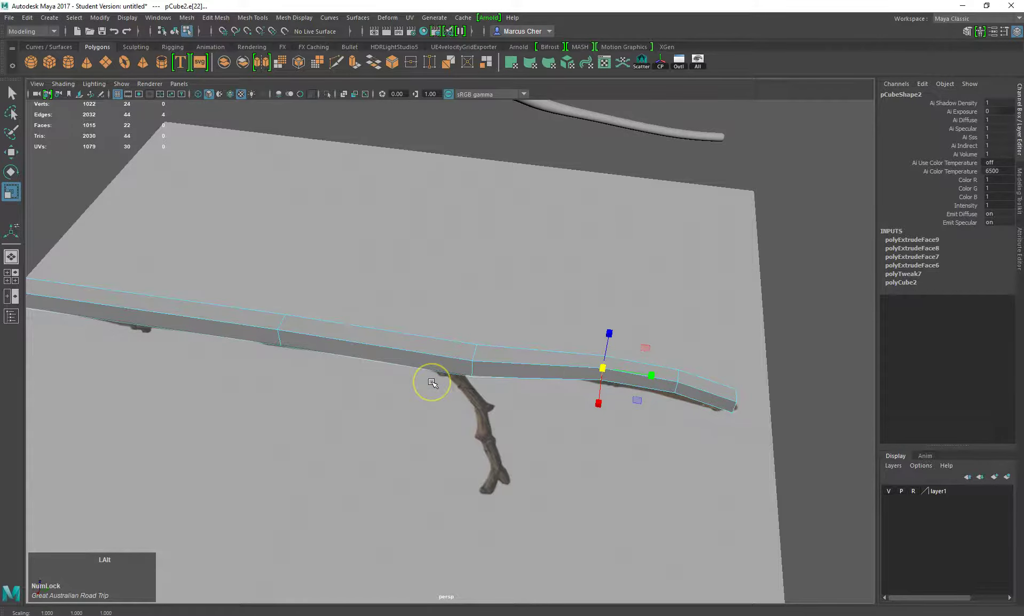
# Insert an edge loop around the trunk just below the fork loop, framing the side branch's base
pyautogui.rightClick(443, 350)
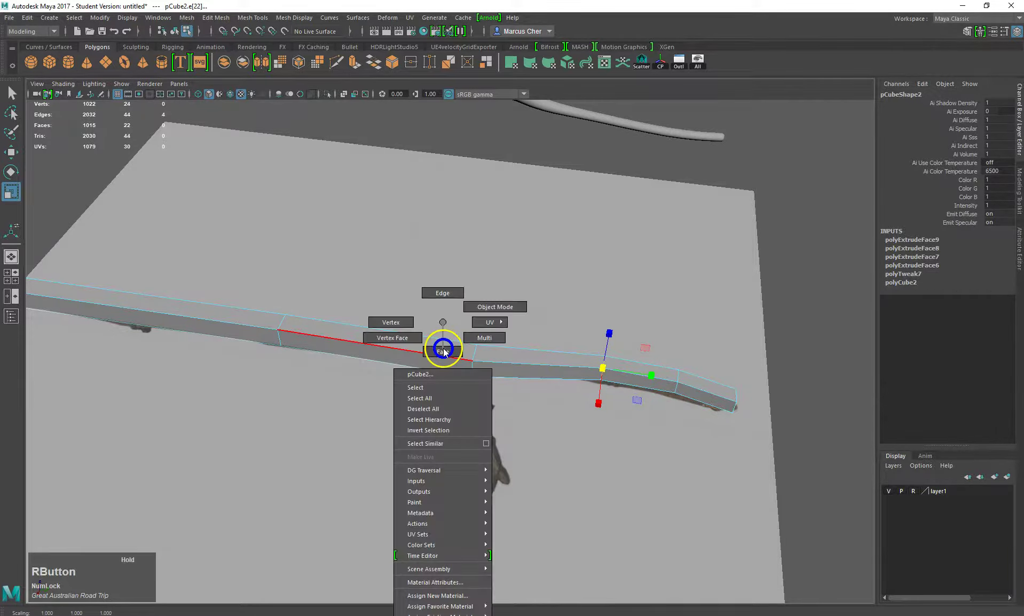
pyautogui.moveTo(443, 352); pyautogui.dragTo(442, 293, button='right')
pyautogui.press('space')
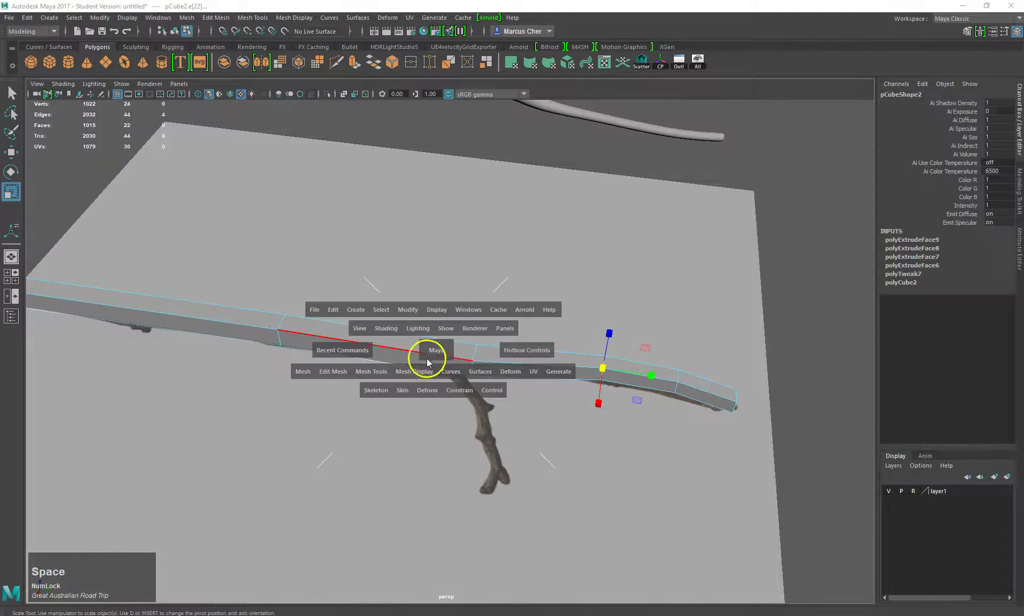
pyautogui.moveTo(363, 371); pyautogui.dragTo(406, 455)
pyautogui.moveTo(446, 358); pyautogui.dragTo(450, 362)
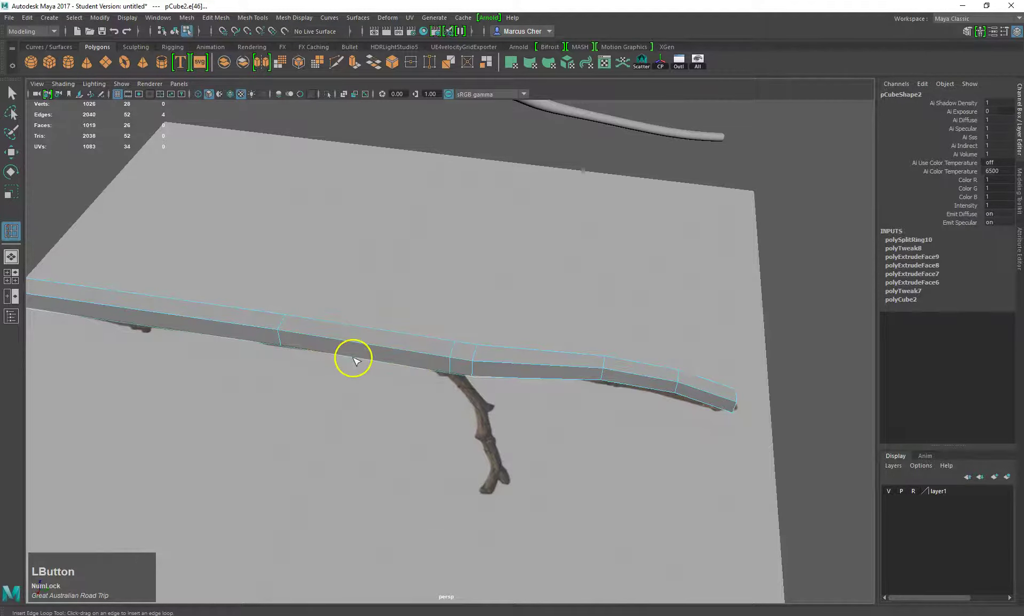
pyautogui.press('q')
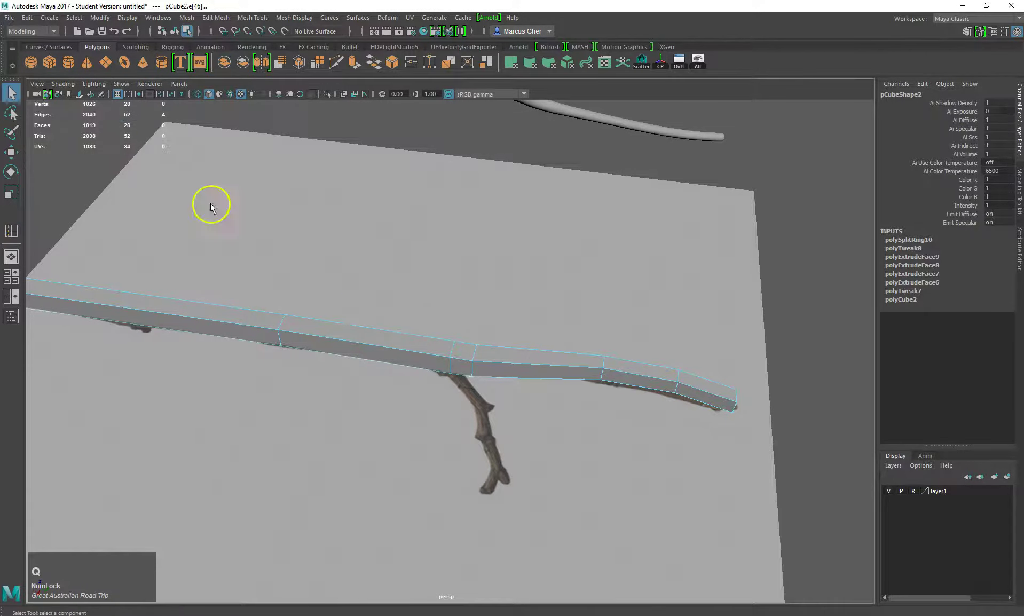
# Select the trunk face beside the branch and extrude it outwards by about 0.673
pyautogui.moveTo(462, 322); pyautogui.dragTo(468, 356, button='right')
pyautogui.click(457, 361)
pyautogui.keyDown('alt'); pyautogui.moveTo(442, 377); pyautogui.dragTo(552, 394); pyautogui.keyUp('alt')
pyautogui.hotkey('ctrl', 'e')
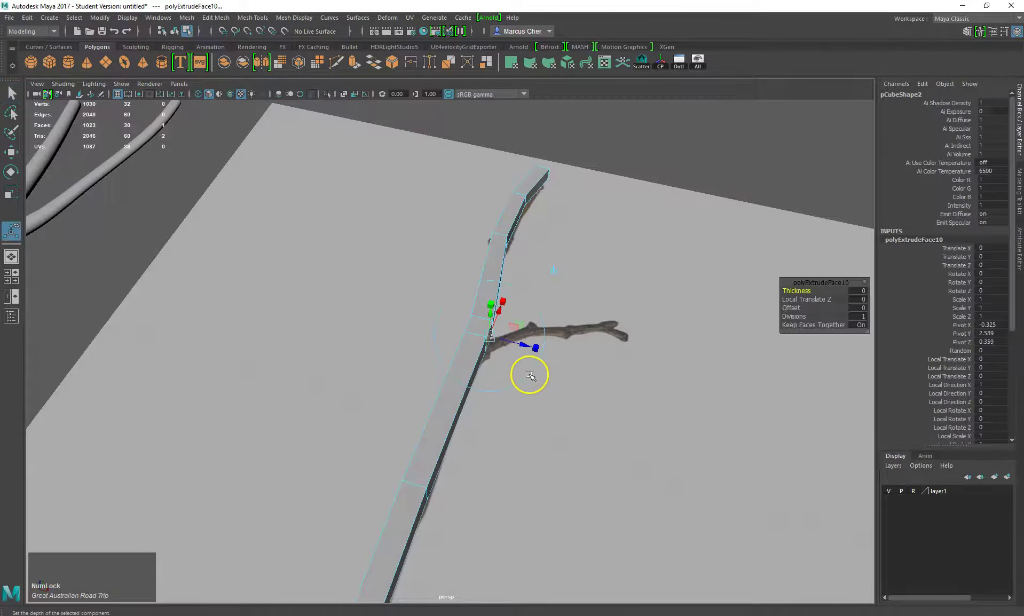
pyautogui.moveTo(511, 343); pyautogui.dragTo(542, 354)
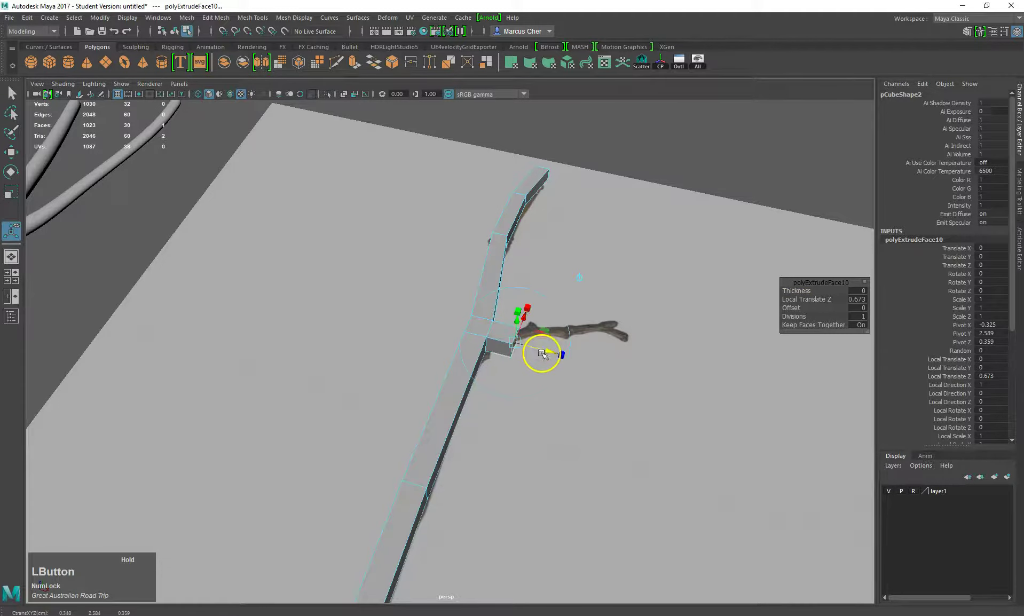
# Scale down the extruded face, move it onto the side branch and rotate it to face along the branch
pyautogui.scroll(4, 552, 315)
pyautogui.keyDown('alt'); pyautogui.moveTo(610, 304); pyautogui.dragTo(620, 309); pyautogui.keyUp('alt')
pyautogui.press('w')
pyautogui.press('e')
pyautogui.press('r')
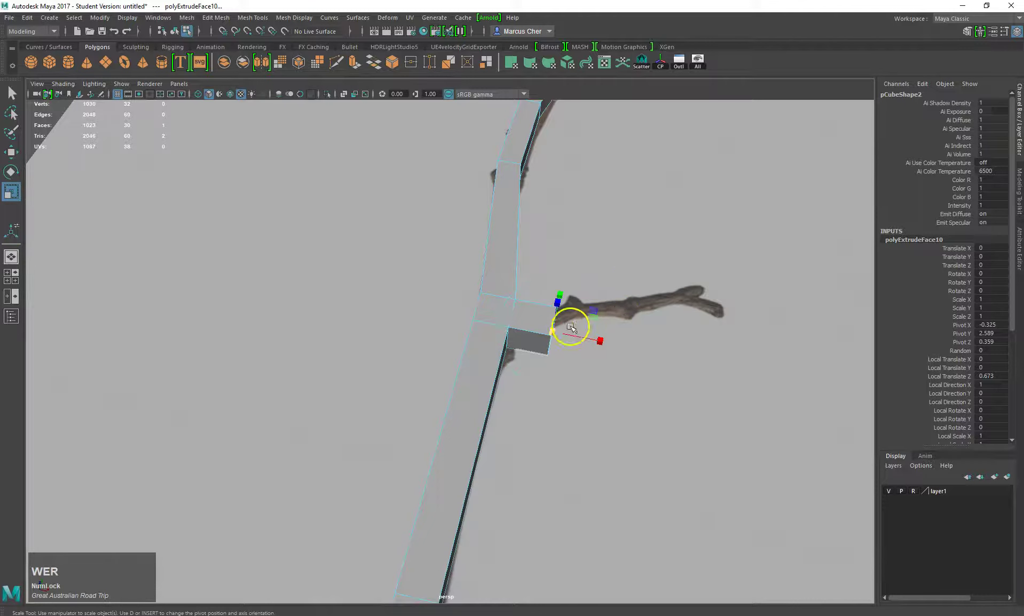
pyautogui.moveTo(553, 329); pyautogui.dragTo(572, 267)
pyautogui.press('w')
pyautogui.press('e')
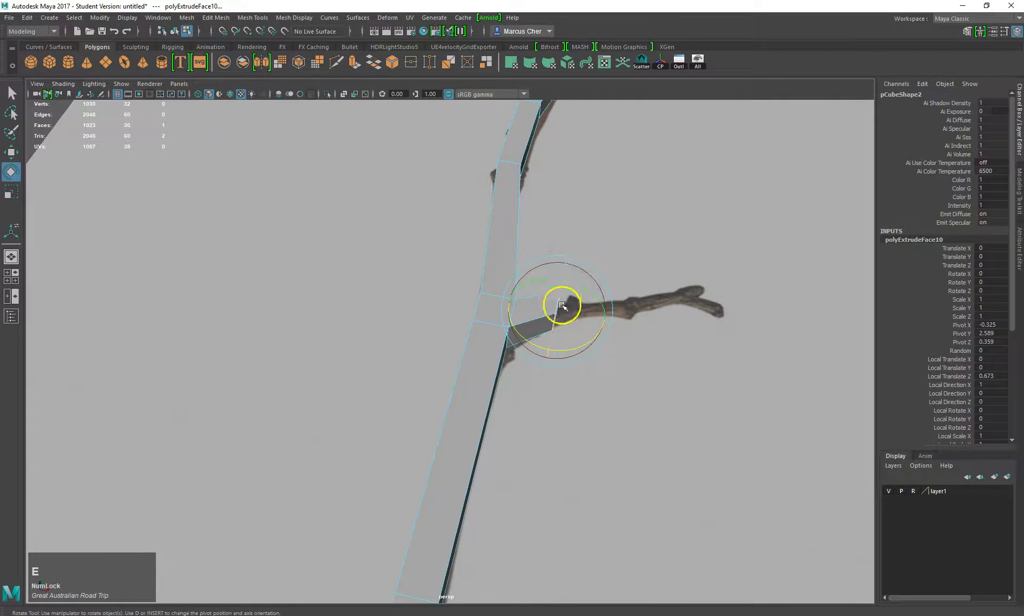
pyautogui.moveTo(567, 345); pyautogui.dragTo(578, 348)
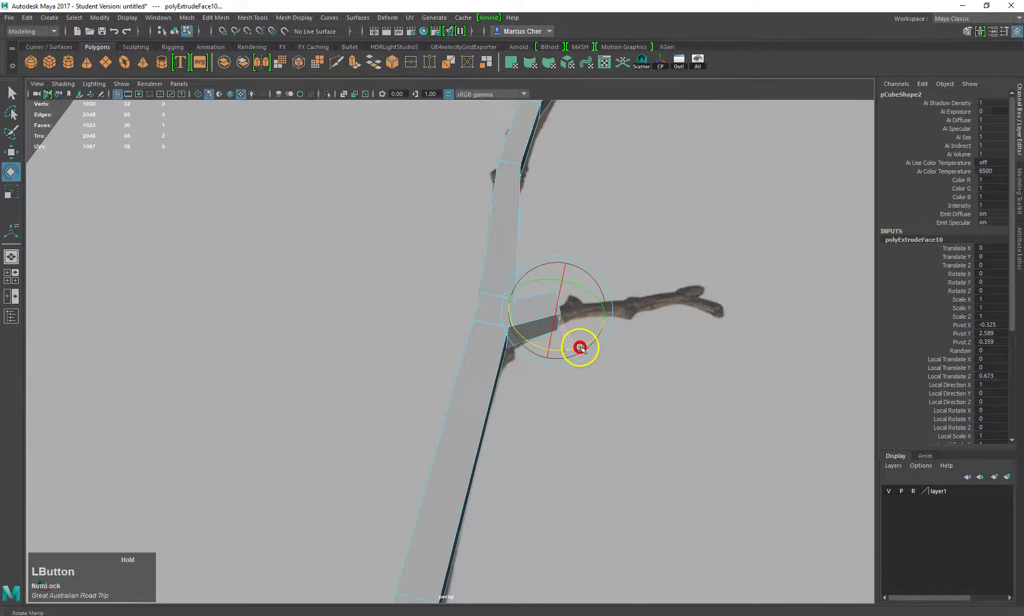
# Refine the size and position of the side branch's end face to match the branch's thickness
pyautogui.keyDown('alt'); pyautogui.moveTo(595, 303); pyautogui.dragTo(559, 284); pyautogui.keyUp('alt')
pyautogui.press('w')
pyautogui.press('e')
pyautogui.press('r')
pyautogui.moveTo(562, 337); pyautogui.dragTo(608, 370)
# Extrude the side branch's end face to its middle knot, then extrude a further segment of about 0.881 towards its forked end
pyautogui.hotkey('ctrl', 'e')
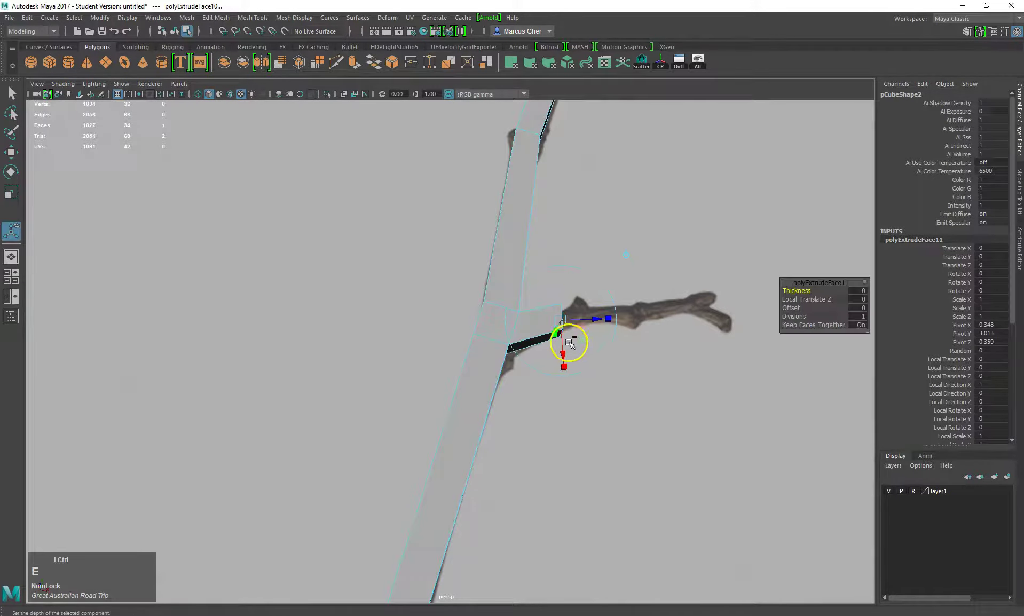
pyautogui.moveTo(597, 317); pyautogui.dragTo(648, 334)
pyautogui.hotkey('ctrl', 'e')
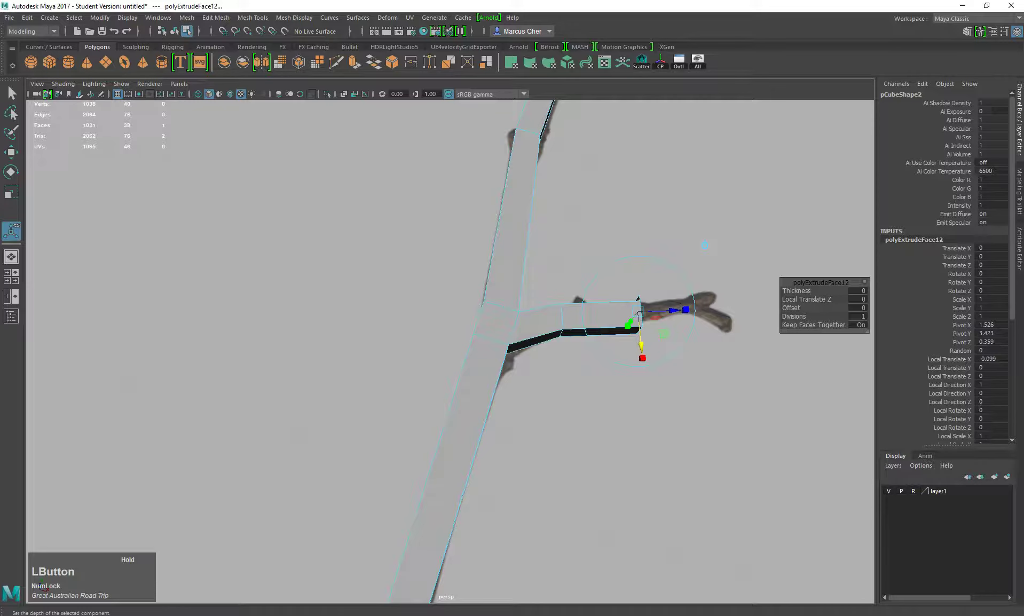
pyautogui.moveTo(671, 311); pyautogui.dragTo(724, 310)
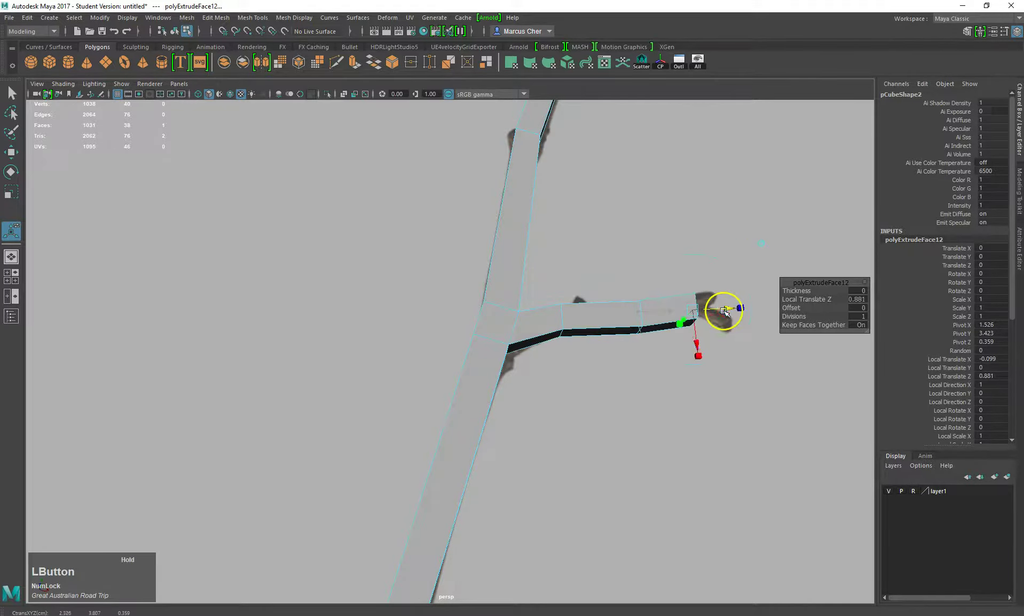
# Reposition and scale down the side branch's end face so it tapers along the reference
pyautogui.press('w')
pyautogui.press('e')
pyautogui.press('w')
pyautogui.press('e')
pyautogui.press('r')
pyautogui.click(696, 307)
pyautogui.moveTo(696, 306)
pyautogui.keyDown('alt'); pyautogui.mouseDown()
pyautogui.moveTo(673, 293)
pyautogui.moveTo(702, 311)
pyautogui.mouseUp(); pyautogui.keyUp('alt')
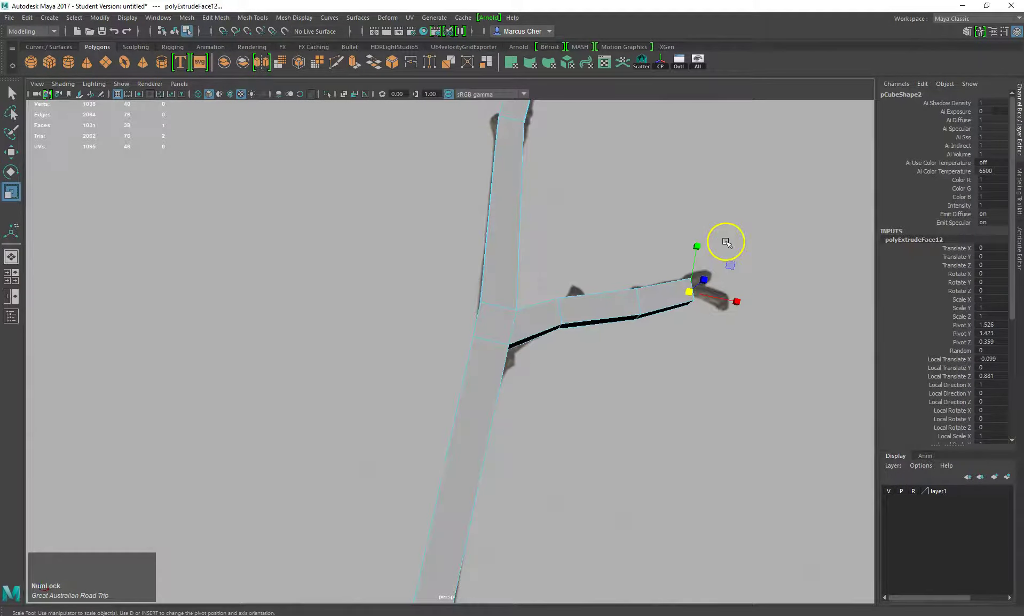
pyautogui.press('w')
pyautogui.moveTo(718, 296); pyautogui.dragTo(355, 309)
pyautogui.press('r')
pyautogui.moveTo(451, 317); pyautogui.dragTo(406, 294)
# Insert two edge loops near the side branch's end to frame the base of its small offshoot
pyautogui.scroll(2, 428, 318)
pyautogui.moveTo(390, 293); pyautogui.dragTo(395, 261, button='right')
pyautogui.press('space')
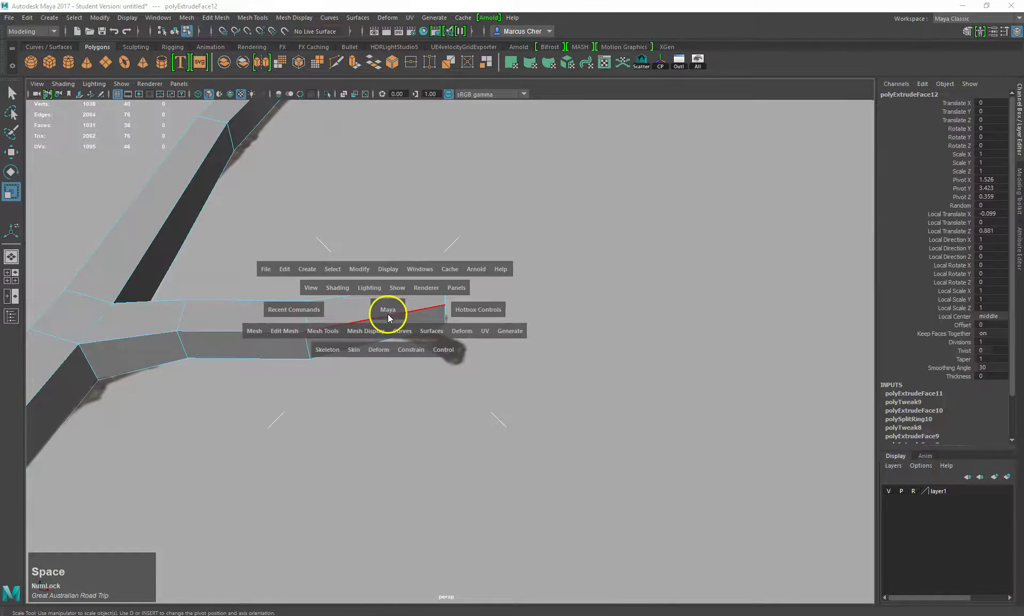
pyautogui.click(331, 333)
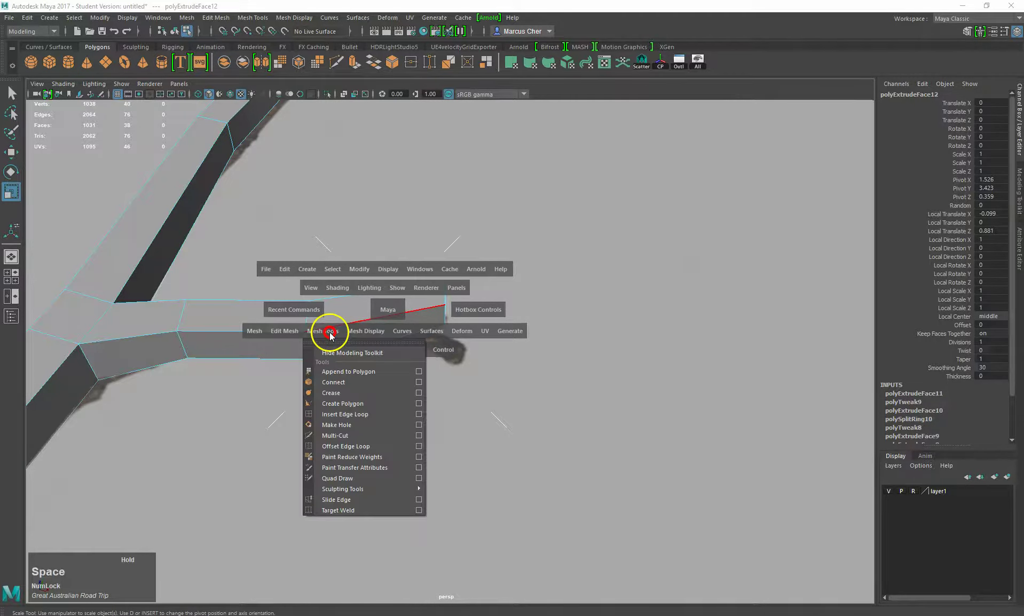
pyautogui.click(358, 415)
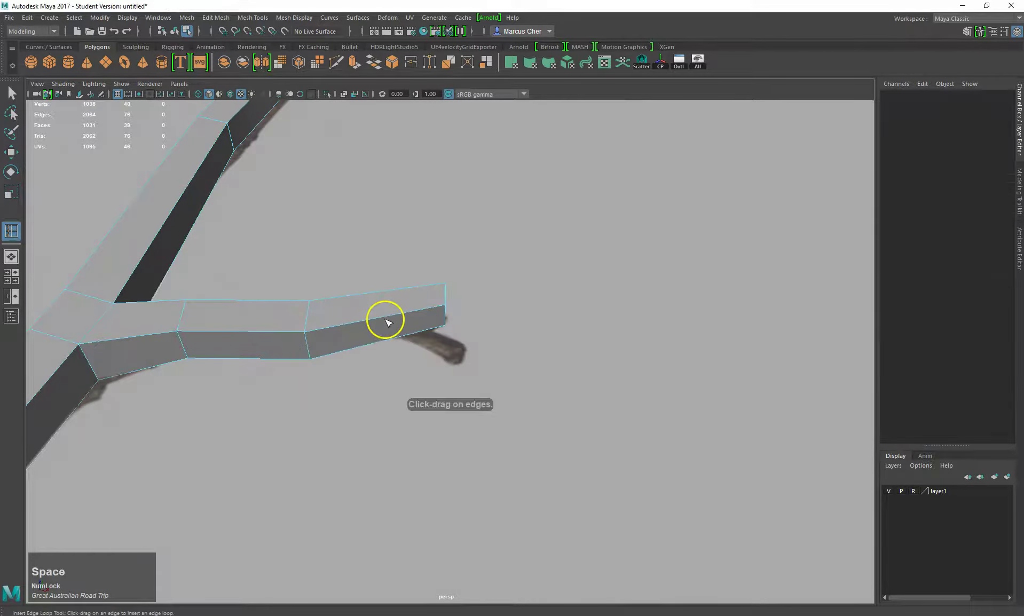
pyautogui.moveTo(388, 318); pyautogui.dragTo(424, 309)
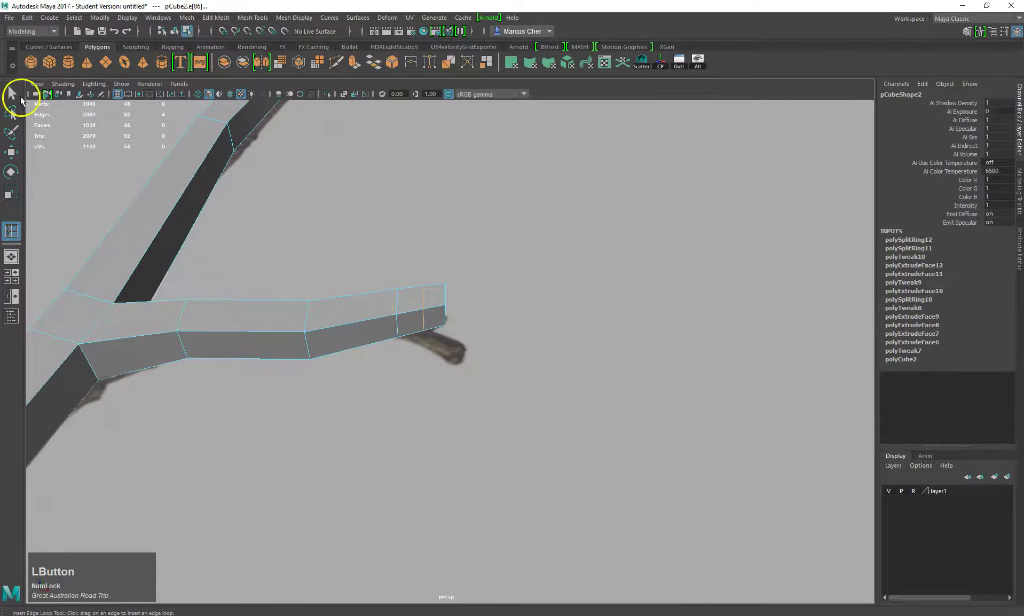
# Extrude the side branch's lower face between the two end loops outward to start the small offshoot
pyautogui.press('q')
pyautogui.moveTo(389, 303); pyautogui.dragTo(412, 328, button='right')
pyautogui.click(411, 327)
pyautogui.rightClick(411, 325)
pyautogui.click(411, 324)
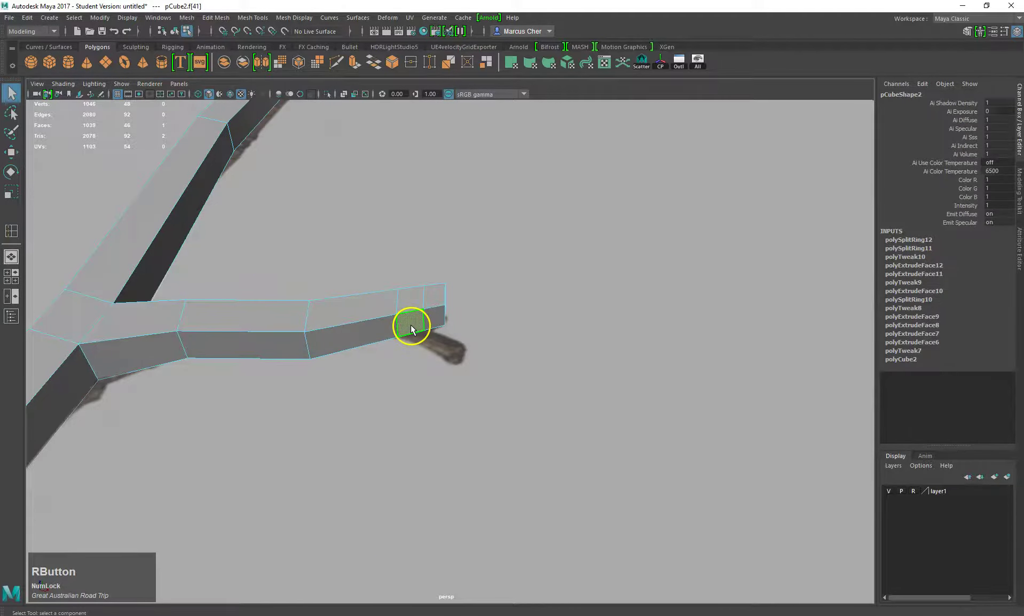
pyautogui.hotkey('ctrl', 'e')
pyautogui.moveTo(419, 345); pyautogui.dragTo(428, 373)
# Scale down, move and rotate the offshoot's end face to follow the reference
pyautogui.press('w')
pyautogui.press('e')
pyautogui.press('r')
pyautogui.click(420, 349)
pyautogui.press('w')
pyautogui.moveTo(449, 354); pyautogui.dragTo(458, 357)
pyautogui.press('e')
pyautogui.moveTo(437, 388); pyautogui.dragTo(443, 390)
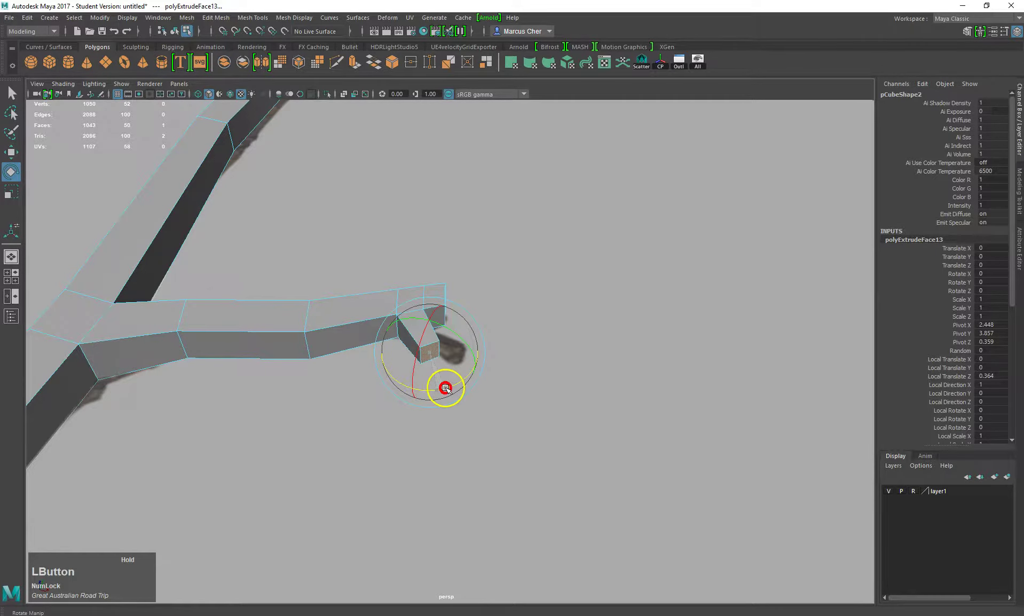
# Scale down the end face of the side branch's tip beside the offshoot
pyautogui.keyDown('alt'); pyautogui.moveTo(455, 344); pyautogui.dragTo(377, 289); pyautogui.keyUp('alt')
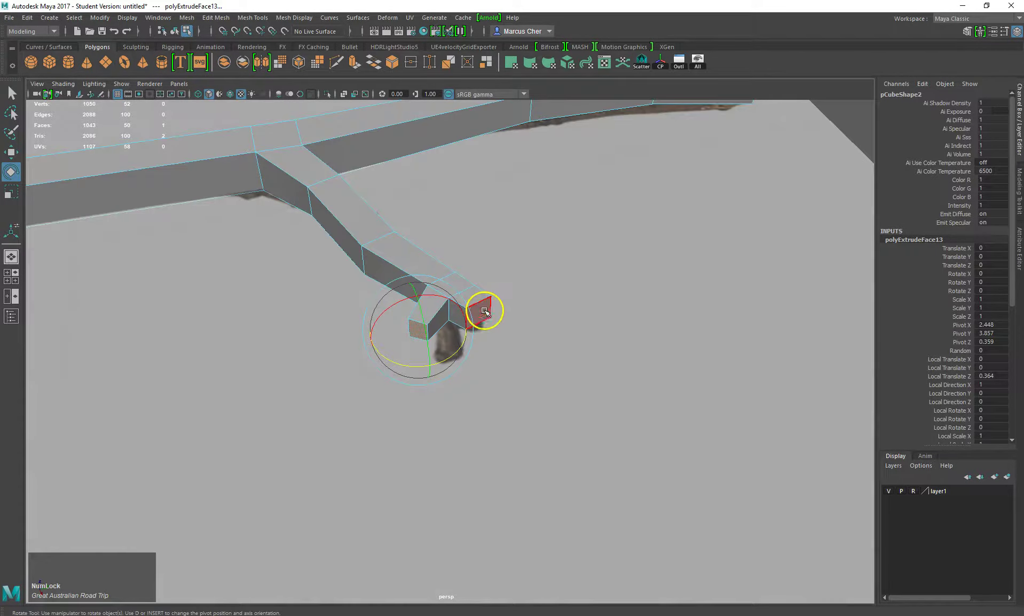
pyautogui.rightClick(485, 311)
pyautogui.click(479, 313)
pyautogui.press('e')
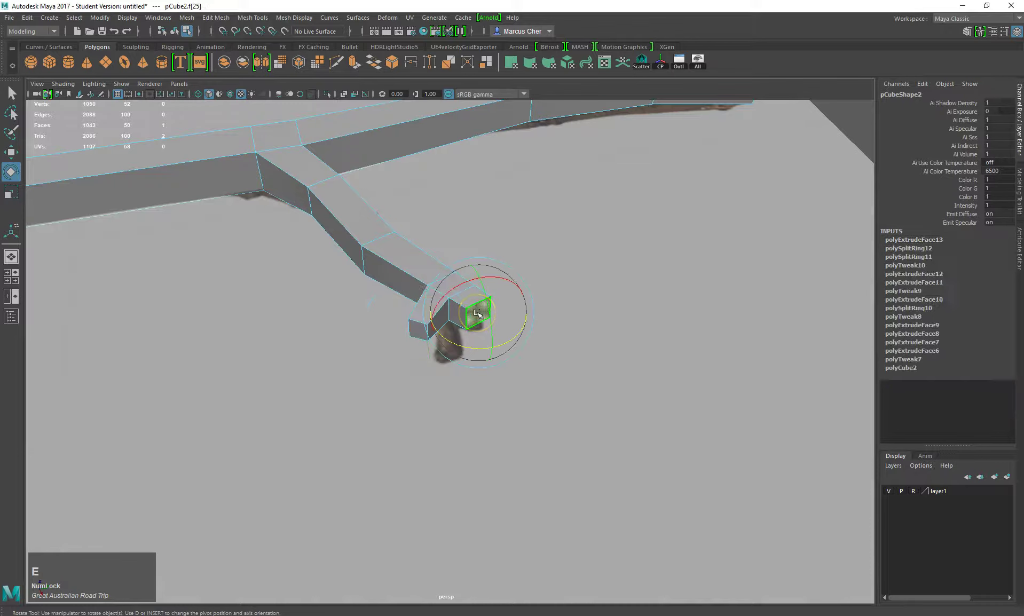
pyautogui.press('r')
pyautogui.moveTo(478, 314); pyautogui.dragTo(476, 319)
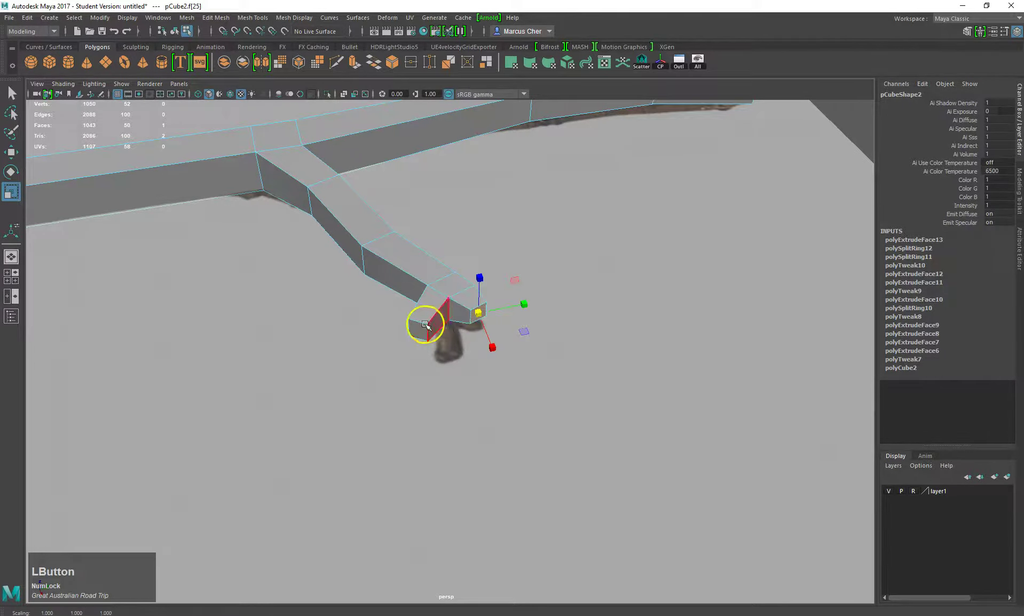
# Adjust the scale of the edge loop at the side branch's middle knot
pyautogui.keyDown('alt'); pyautogui.moveTo(420, 324); pyautogui.dragTo(475, 244); pyautogui.keyUp('alt')
pyautogui.keyDown('alt'); pyautogui.moveTo(402, 286); pyautogui.dragTo(409, 240); pyautogui.keyUp('alt')
pyautogui.keyDown('alt'); pyautogui.moveTo(439, 292); pyautogui.dragTo(464, 295); pyautogui.keyUp('alt')
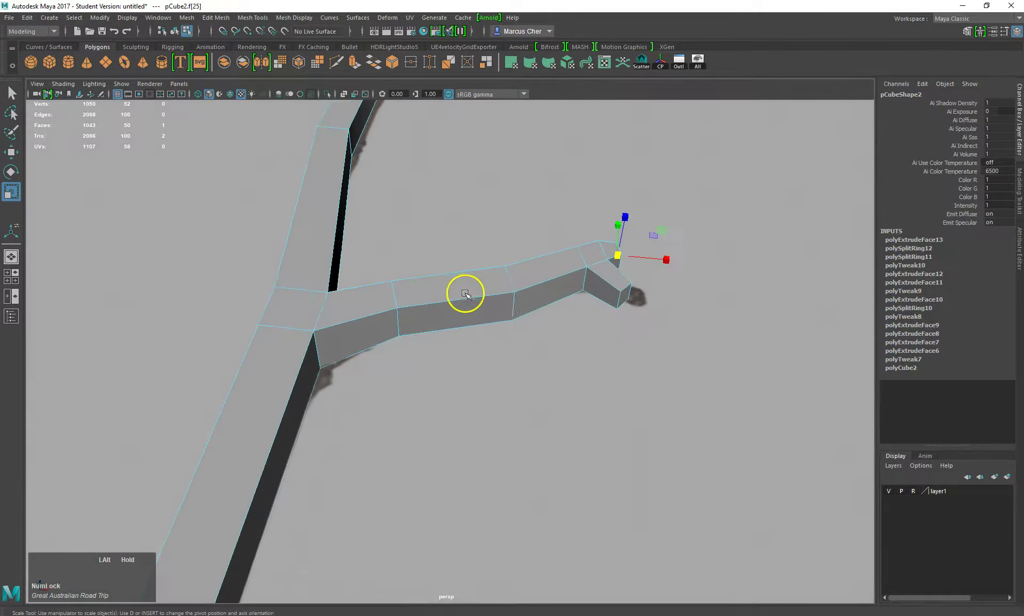
pyautogui.rightClick(515, 302)
pyautogui.moveTo(514, 320); pyautogui.dragTo(510, 279, button='right')
pyautogui.click(510, 283)
pyautogui.press('e')
pyautogui.press('w')
pyautogui.press('e')
pyautogui.press('r')
pyautogui.moveTo(508, 293); pyautogui.dragTo(507, 293)
# Scale down the faces of the side branch's forked end and reposition the edge loop at the middle knot
pyautogui.moveTo(608, 276); pyautogui.dragTo(609, 285, button='right')
pyautogui.moveTo(664, 199); pyautogui.dragTo(569, 330)
pyautogui.moveTo(568, 275)
pyautogui.mouseDown()
pyautogui.moveTo(557, 283)
pyautogui.moveTo(567, 258)
pyautogui.mouseUp()
pyautogui.rightClick(527, 275)
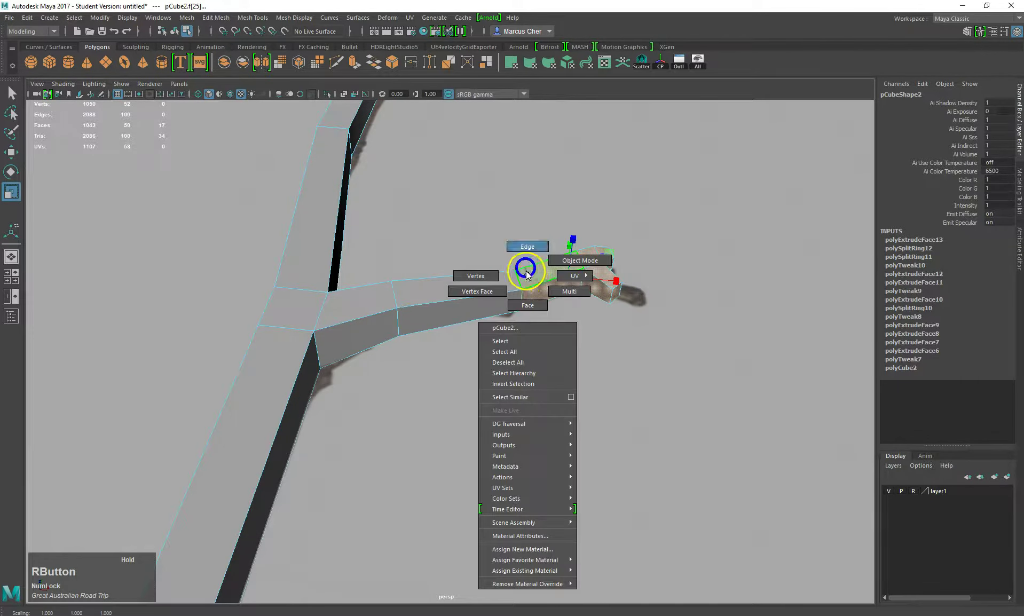
pyautogui.moveTo(527, 274); pyautogui.dragTo(527, 247, button='right')
pyautogui.click(516, 279)
pyautogui.press('w')
pyautogui.moveTo(545, 292); pyautogui.dragTo(423, 313)
# Insert three supporting edge loops around the junction of the trunk and the side branch
pyautogui.scroll(-5, 423, 313)
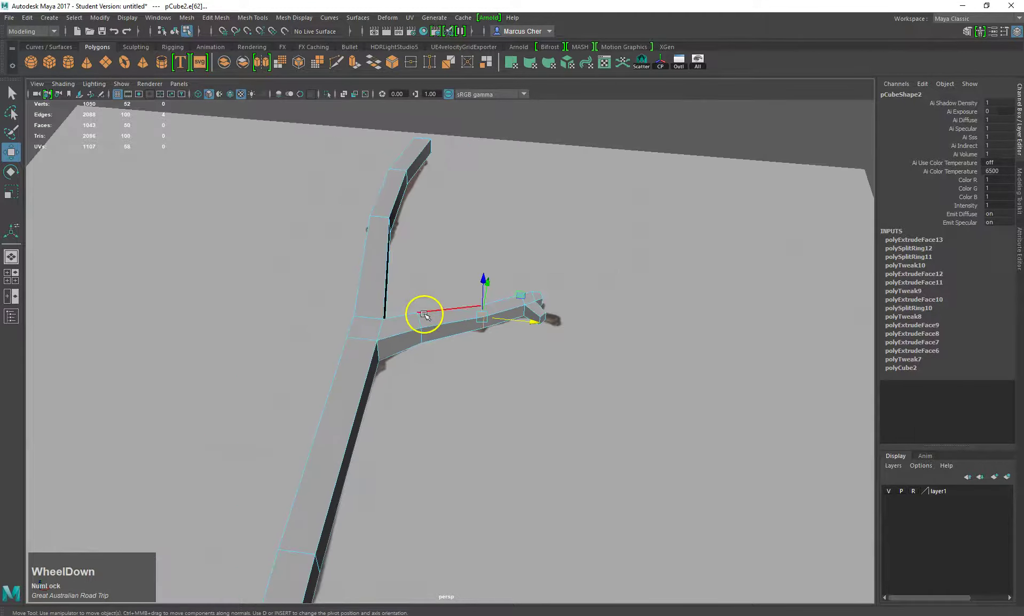
pyautogui.press('space')
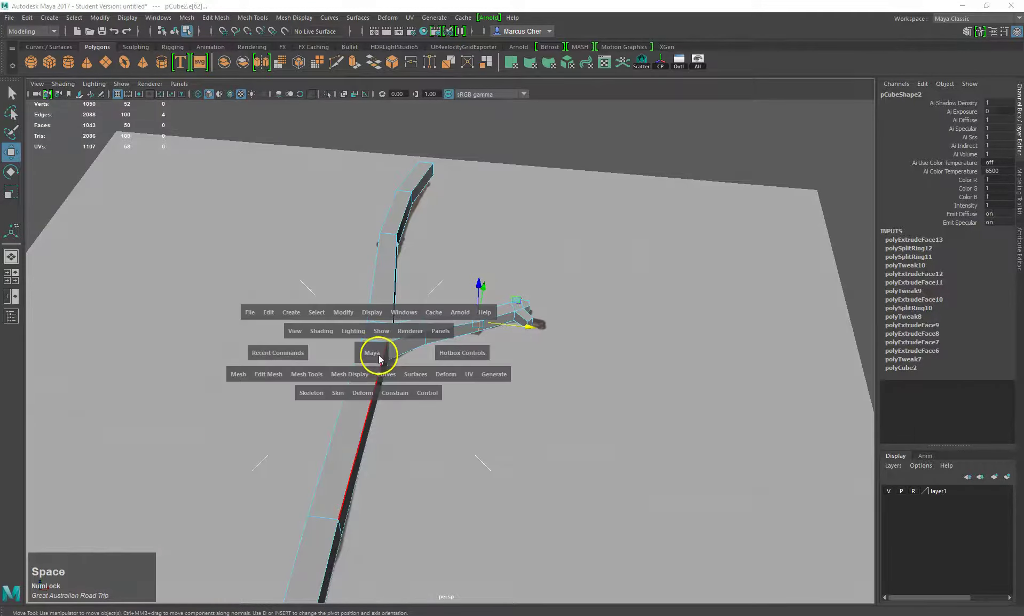
pyautogui.click(316, 375)
pyautogui.click(355, 392)
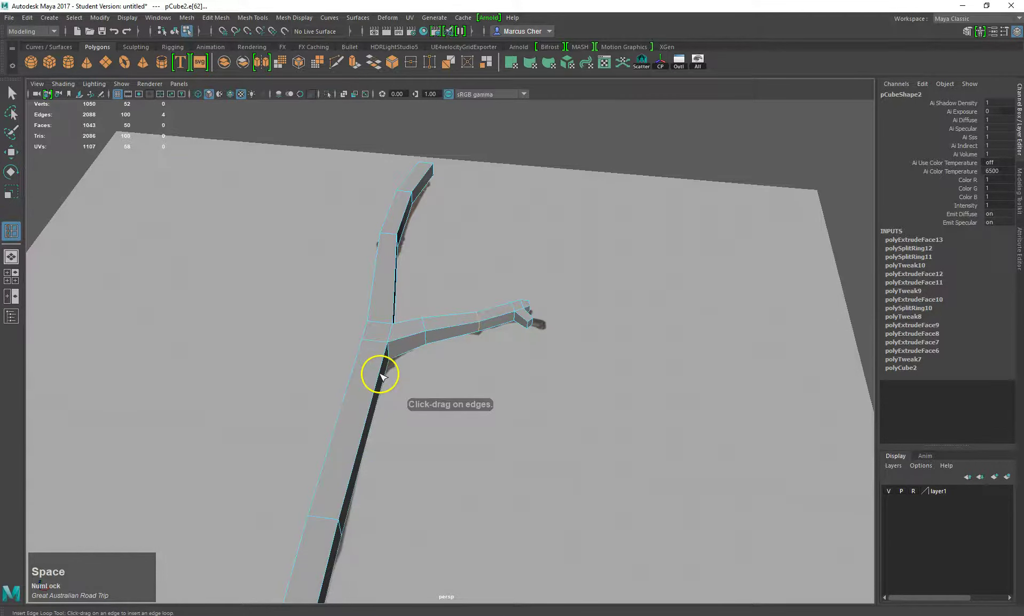
pyautogui.moveTo(379, 373); pyautogui.dragTo(391, 344)
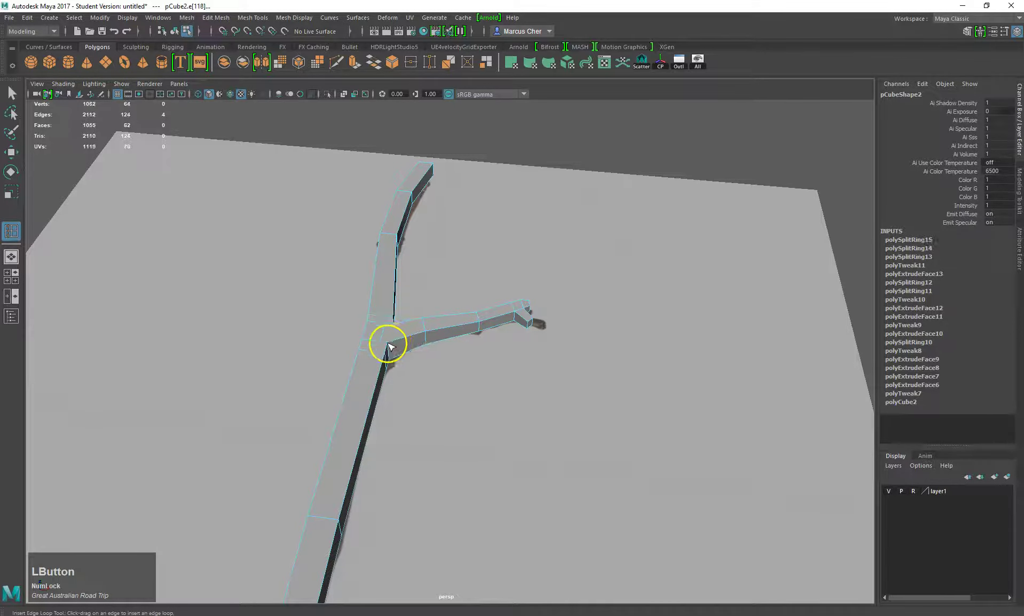
pyautogui.scroll(-2, 350, 393)
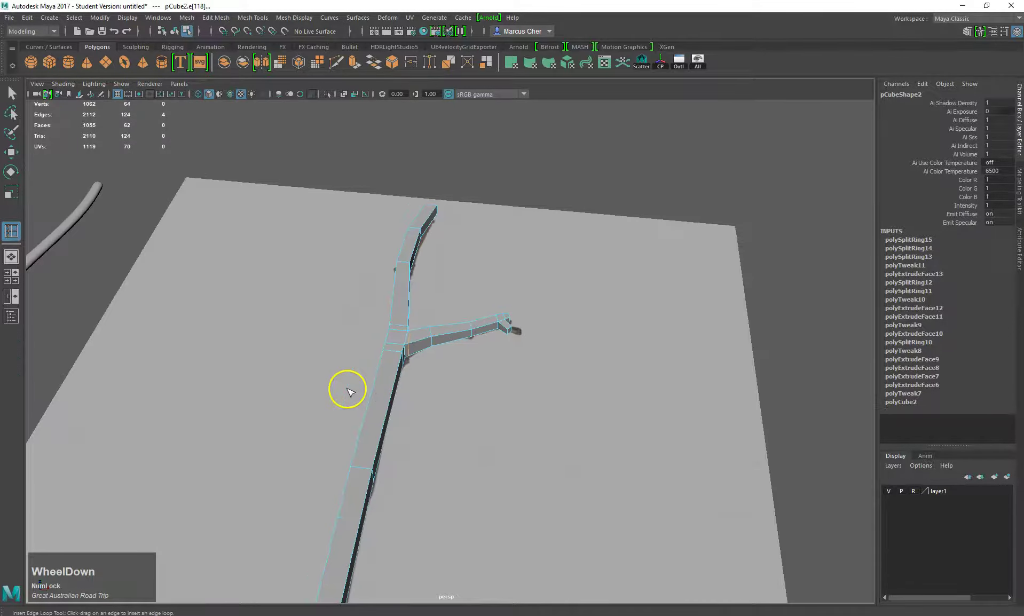
# Shift the edge loop midway along the lower trunk to follow the reference, and check the smoothed preview
pyautogui.press('q')
pyautogui.rightClick(379, 396)
pyautogui.moveTo(381, 399); pyautogui.dragTo(380, 294, button='right')
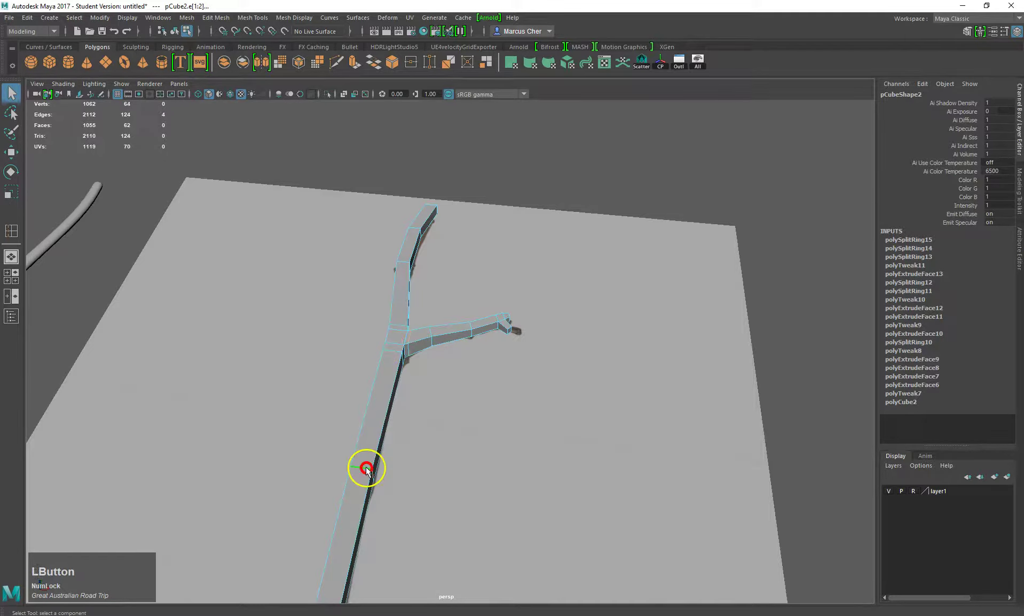
pyautogui.press('w')
pyautogui.moveTo(390, 479); pyautogui.dragTo(442, 294)
pyautogui.press('3')
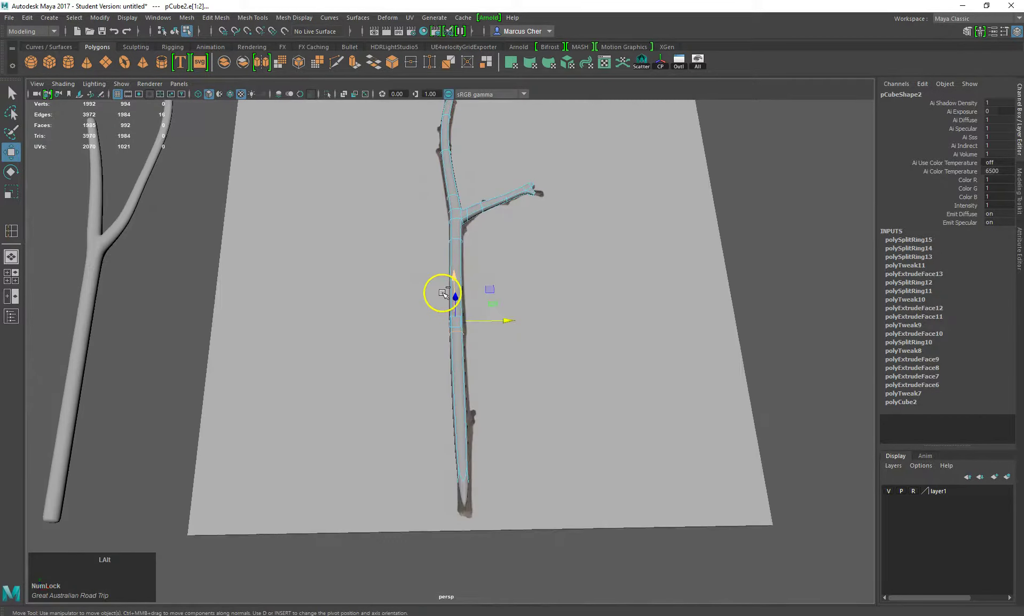
pyautogui.scroll(4, 446, 419)
pyautogui.press('1')
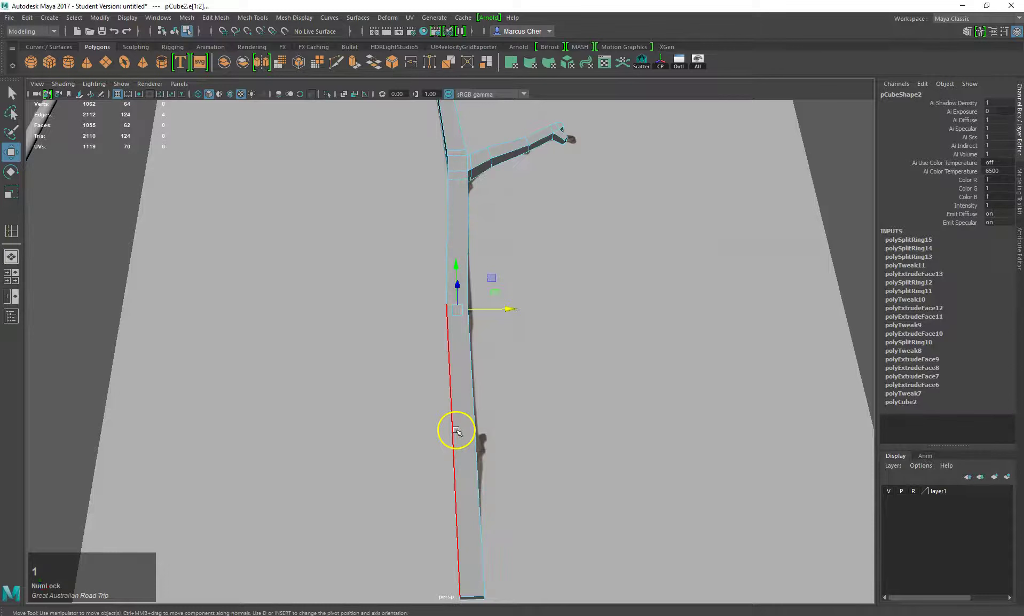
# Insert an edge loop close to the trunk's base to hold its end shape when smoothed
pyautogui.press('space')
pyautogui.click(405, 472)
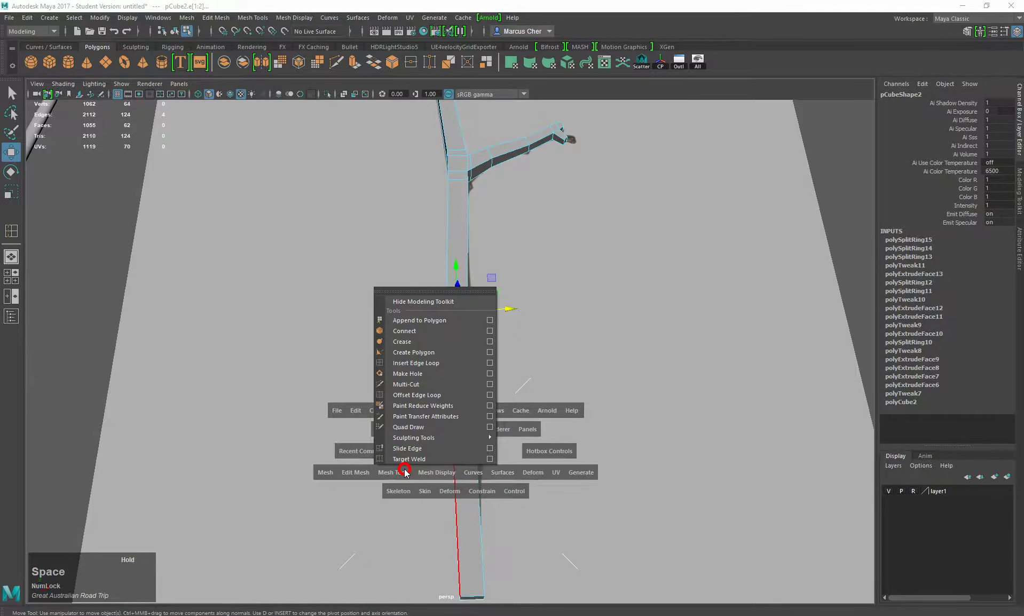
pyautogui.click(441, 362)
pyautogui.moveTo(480, 533); pyautogui.dragTo(491, 507)
# Insert supporting edge loops close to the ends of the offshoot, the side branch tip and the upper trunk
pyautogui.keyDown('alt'); pyautogui.moveTo(501, 228); pyautogui.dragTo(438, 433, button='right'); pyautogui.keyUp('alt')
pyautogui.scroll(4, 439, 434)
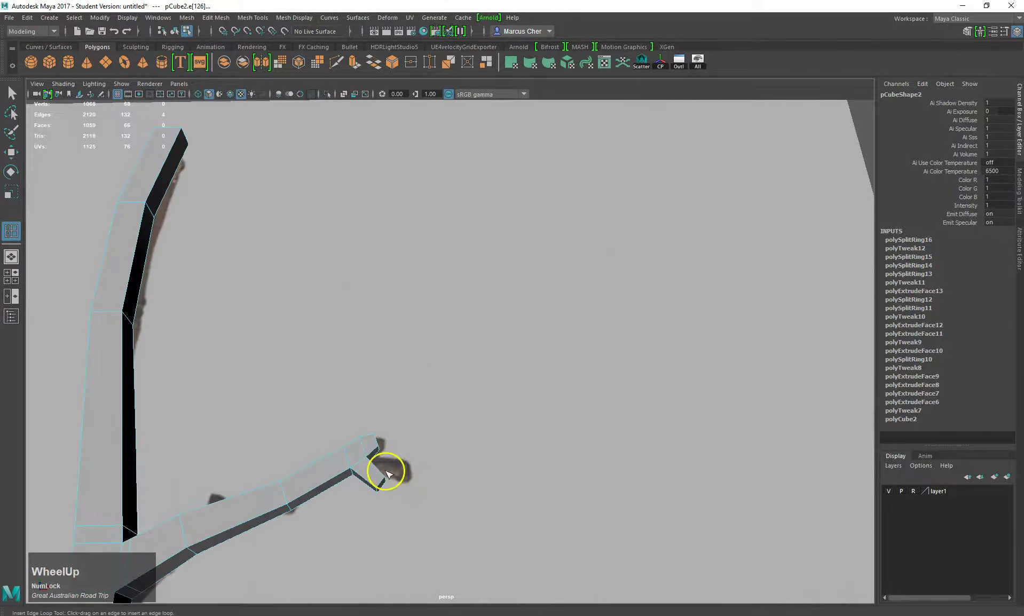
pyautogui.moveTo(379, 472); pyautogui.dragTo(381, 469)
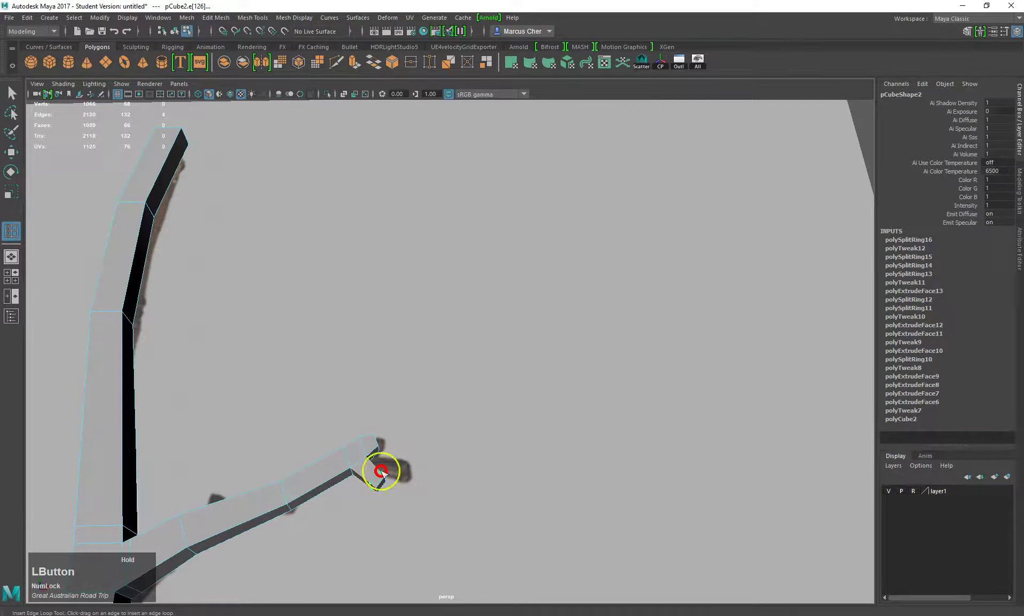
pyautogui.moveTo(381, 472); pyautogui.dragTo(377, 448)
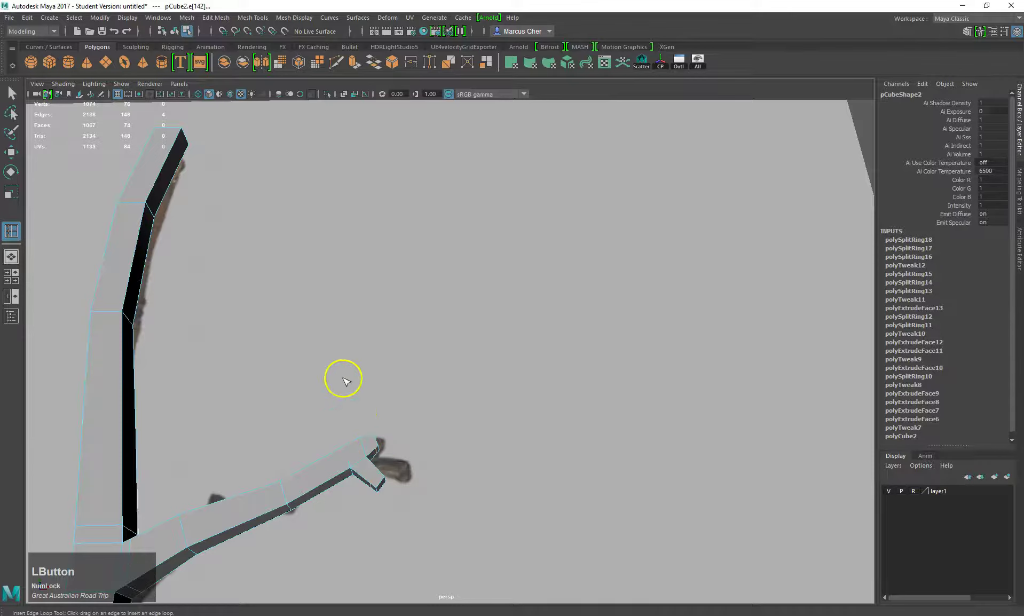
pyautogui.moveTo(173, 148); pyautogui.dragTo(182, 136)
pyautogui.keyDown('alt'); pyautogui.moveTo(179, 389); pyautogui.dragTo(439, 190, button='middle'); pyautogui.keyUp('alt')
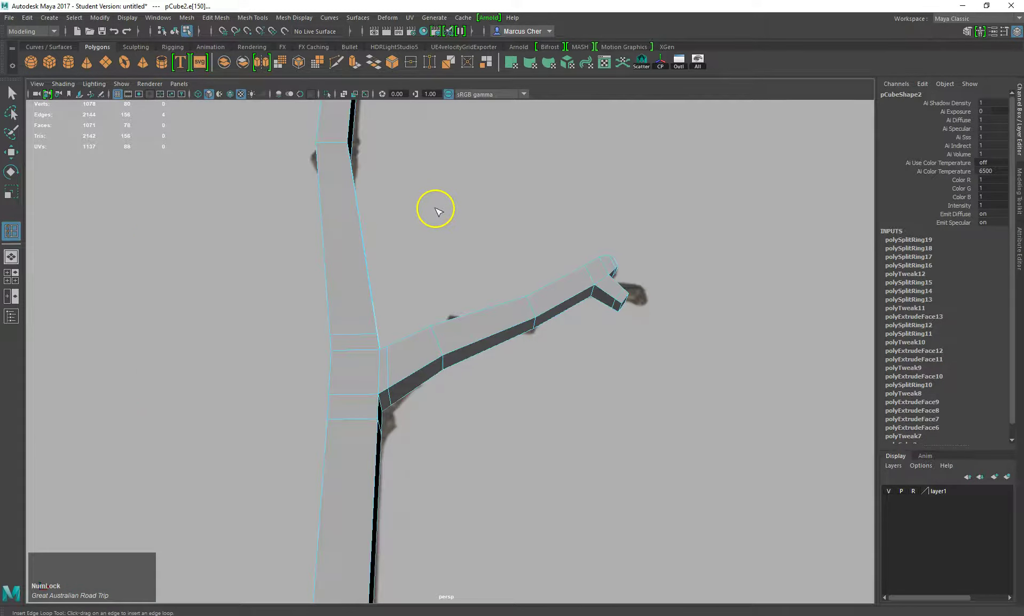
# Preview the second twig smoothed and compare its fork and trunk with the reference
pyautogui.scroll(-5, 437, 211)
pyautogui.click(13, 97)
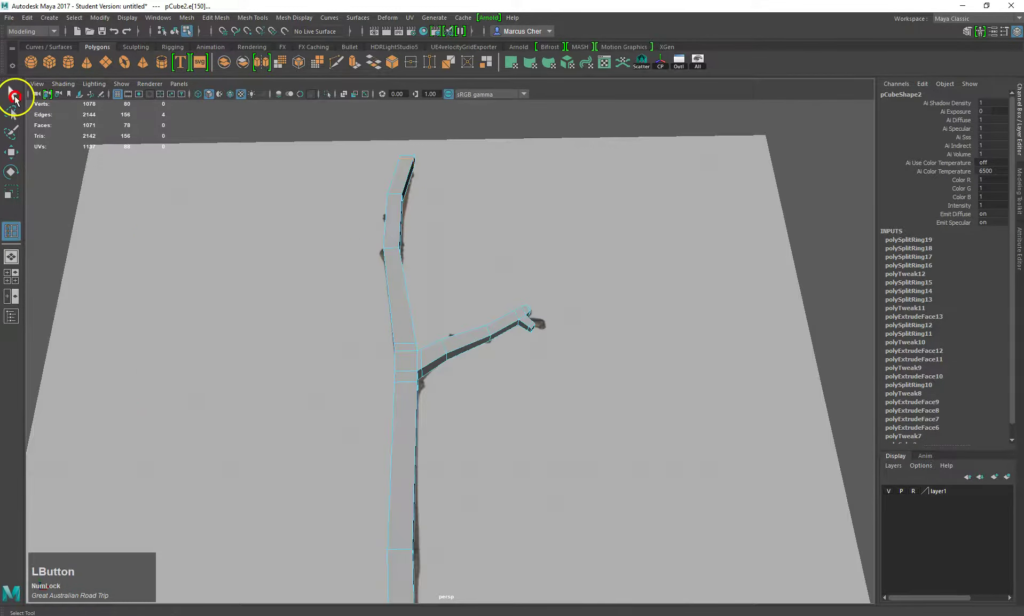
pyautogui.press('3')
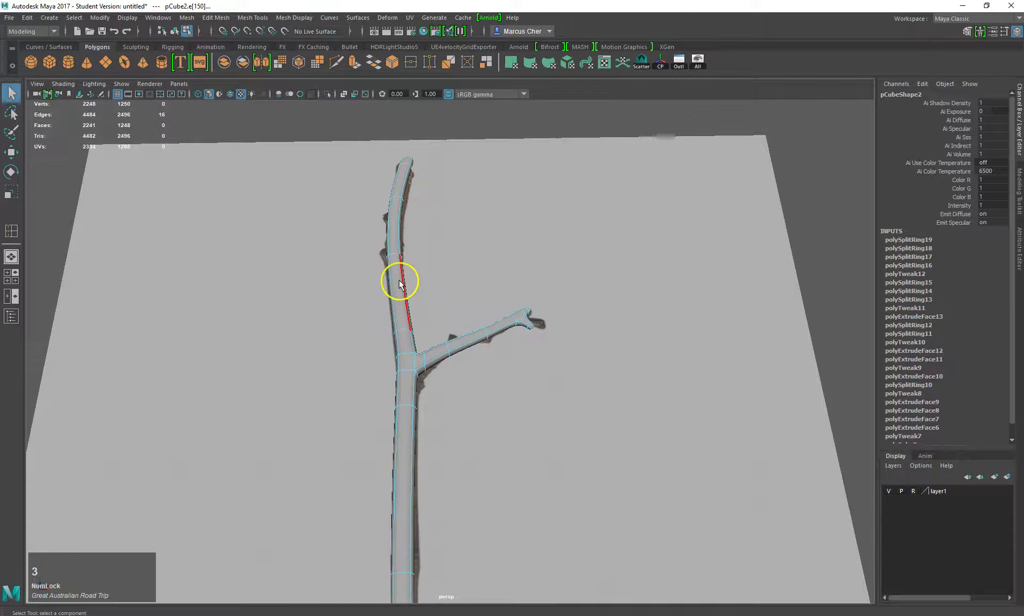
pyautogui.keyDown('alt'); pyautogui.moveTo(405, 350); pyautogui.dragTo(414, 380); pyautogui.keyUp('alt')
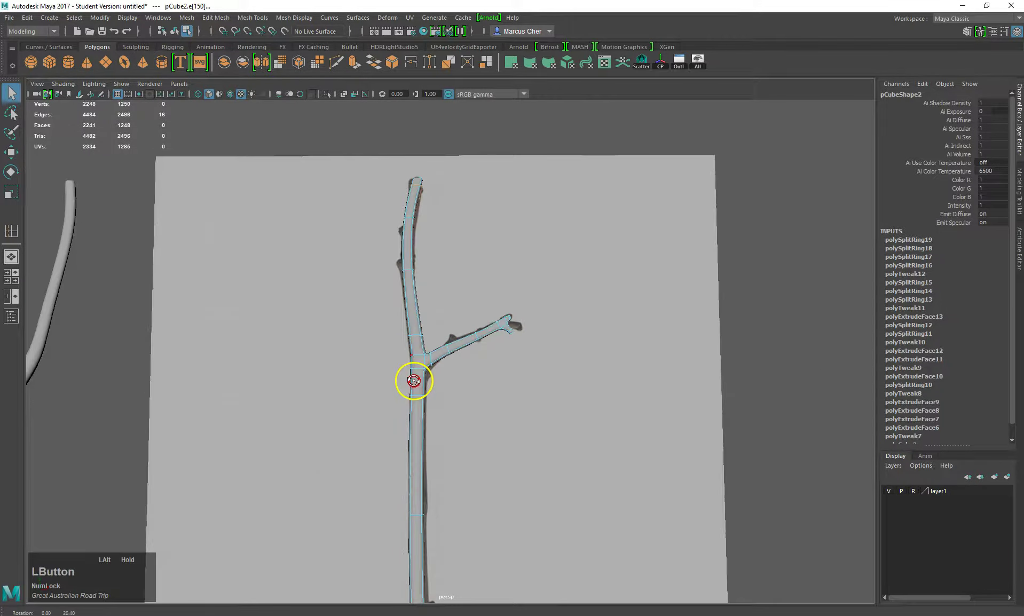
pyautogui.scroll(2, 433, 359)
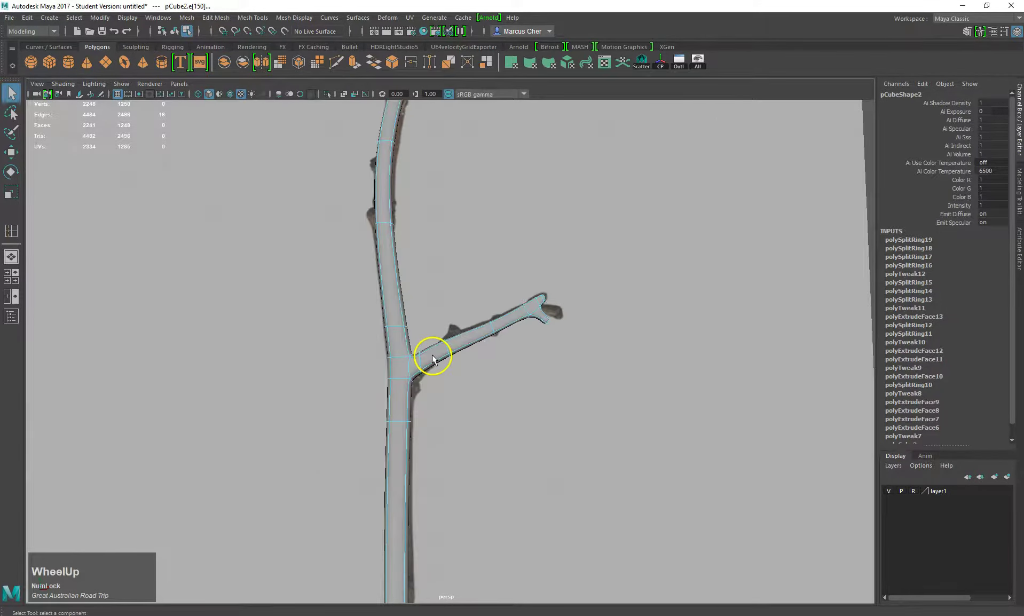
pyautogui.scroll(-4, 433, 356)
pyautogui.keyDown('alt'); pyautogui.moveTo(424, 407); pyautogui.dragTo(461, 224, button='middle'); pyautogui.keyUp('alt')
pyautogui.scroll(2, 481, 370)
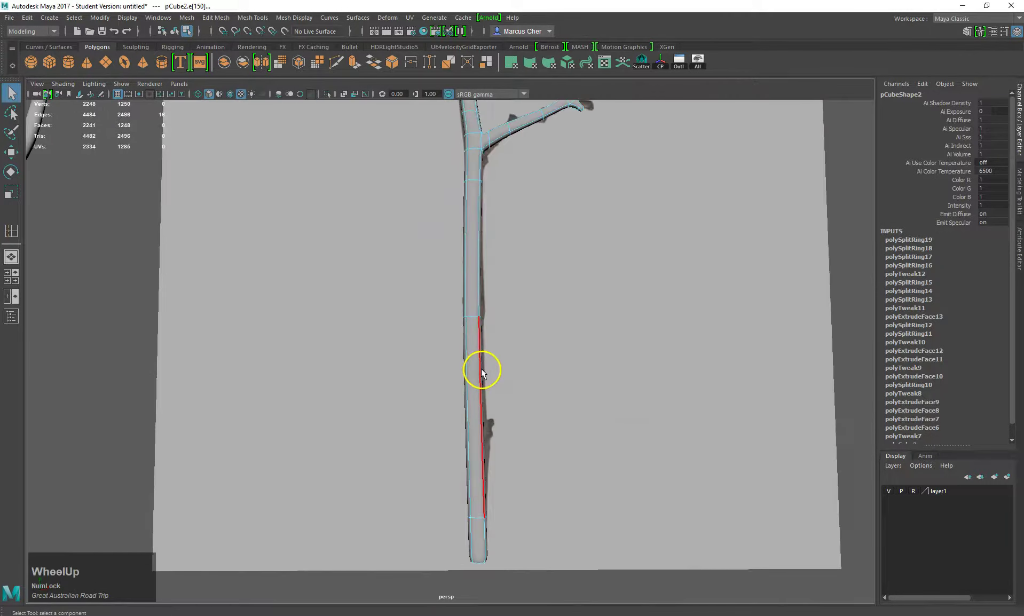
# Insert an edge loop at the trunk's lower knot, then align it and the loop above with the reference
pyautogui.scroll(1, 481, 371)
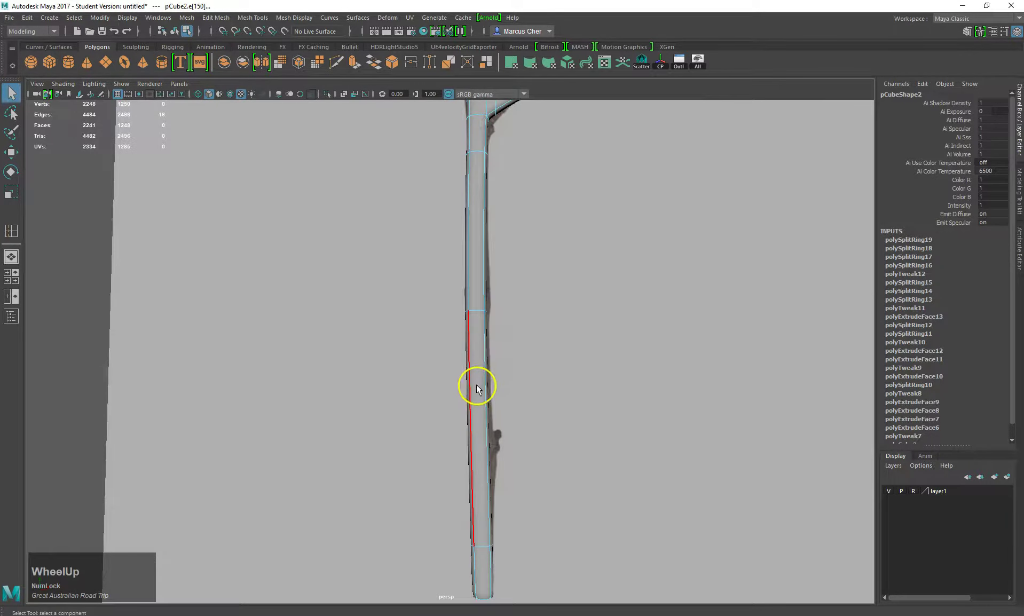
pyautogui.scroll(1, 476, 379)
pyautogui.press('space')
pyautogui.moveTo(415, 407); pyautogui.dragTo(453, 479)
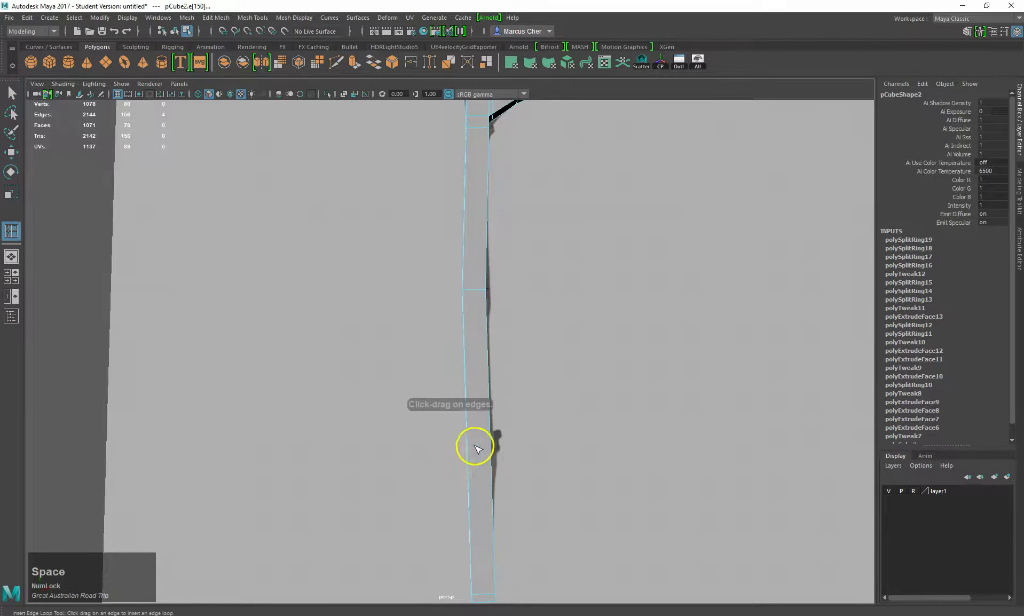
pyautogui.moveTo(491, 434)
pyautogui.mouseDown()
pyautogui.moveTo(481, 440)
pyautogui.moveTo(501, 439)
pyautogui.mouseUp()
pyautogui.press('w')
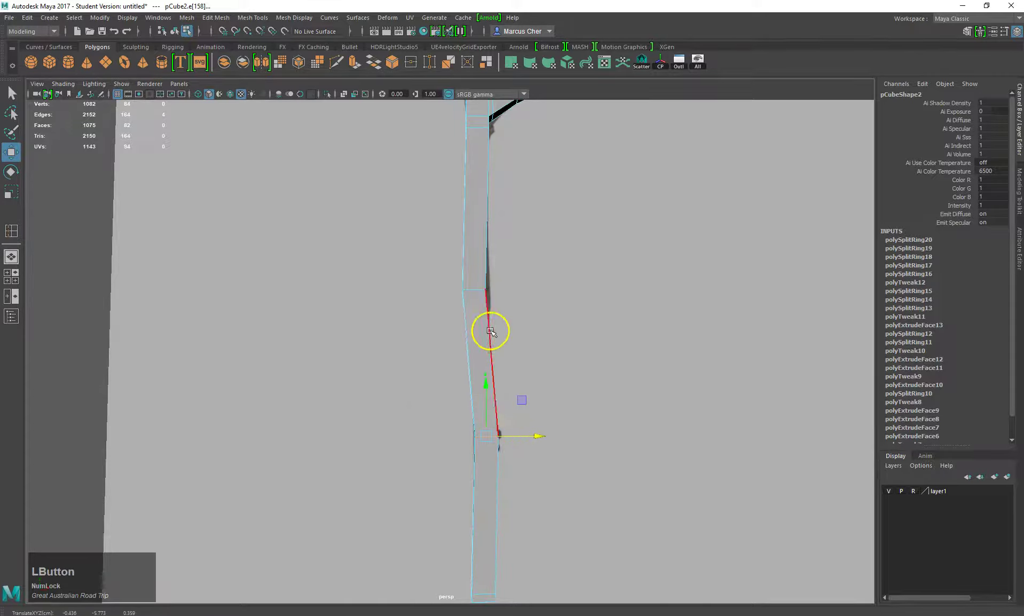
pyautogui.click(473, 291)
pyautogui.moveTo(508, 293); pyautogui.dragTo(514, 296)
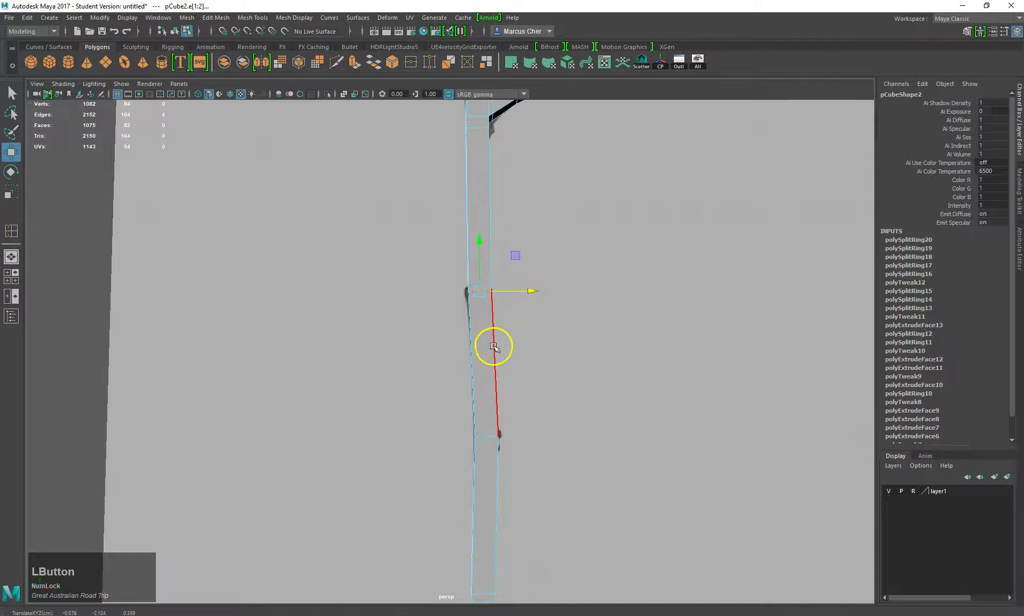
# Switch the twig to smoothed display and object mode, then move it off the reference to about -20.686 in X
pyautogui.scroll(-3, 484, 373)
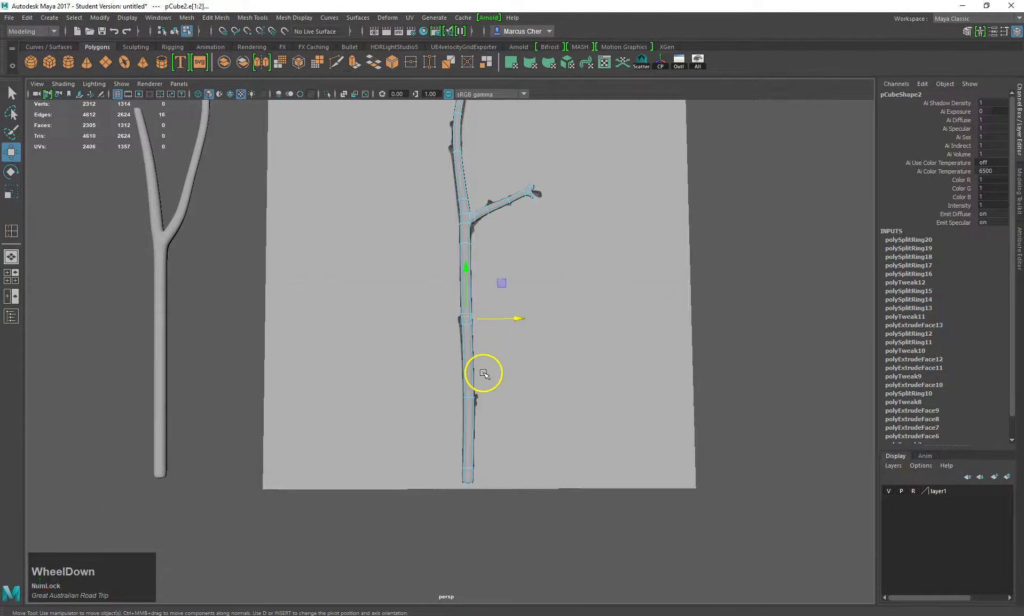
pyautogui.keyDown('alt'); pyautogui.moveTo(469, 197); pyautogui.dragTo(464, 304, button='middle'); pyautogui.keyUp('alt')
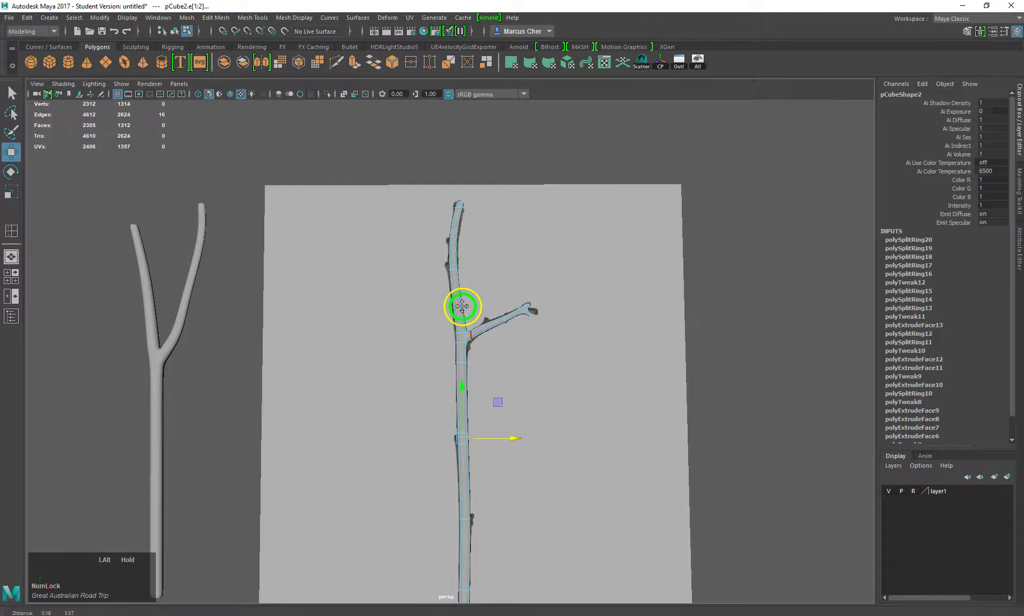
pyautogui.moveTo(459, 312); pyautogui.dragTo(470, 307, button='right')
pyautogui.click(469, 356)
pyautogui.scroll(-2, 510, 534)
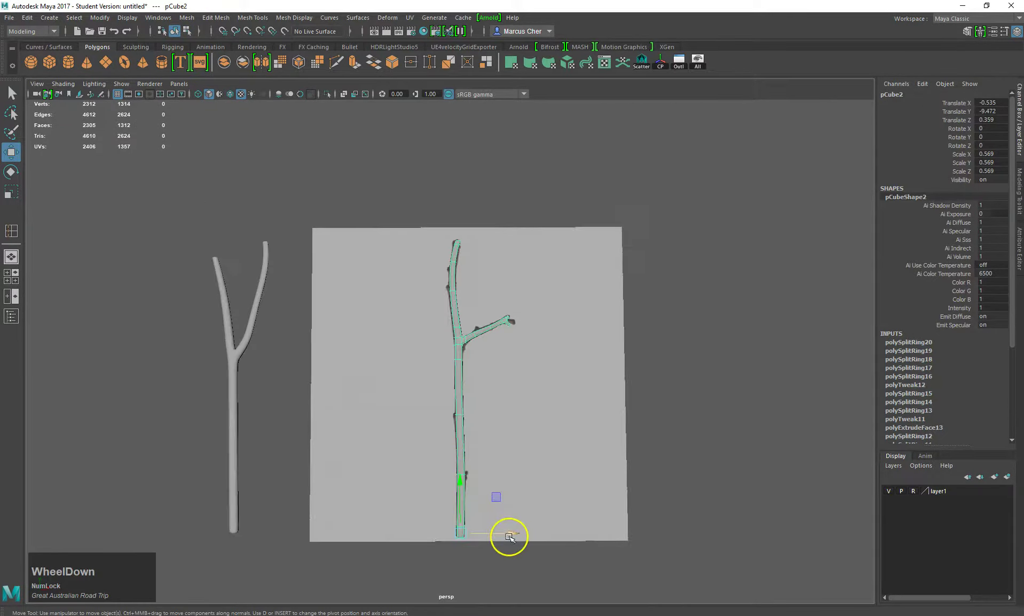
pyautogui.moveTo(509, 534); pyautogui.dragTo(186, 516)
# Inspect both smoothed twigs from several angles and compare them with the reference image
pyautogui.keyDown('alt'); pyautogui.moveTo(463, 482); pyautogui.dragTo(466, 449); pyautogui.keyUp('alt')
pyautogui.keyDown('alt'); pyautogui.moveTo(242, 420); pyautogui.dragTo(407, 400); pyautogui.keyUp('alt')
pyautogui.click(410, 396)
pyautogui.scroll(2, 340, 306)
pyautogui.click(336, 310)
pyautogui.press('f')
pyautogui.keyDown('alt'); pyautogui.moveTo(332, 316); pyautogui.dragTo(533, 299); pyautogui.keyUp('alt')
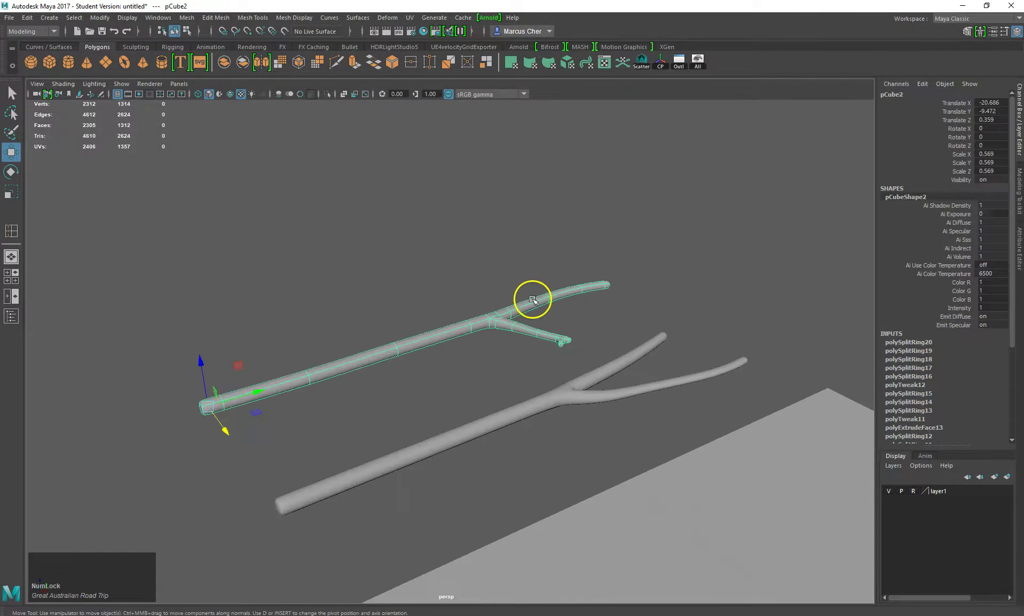
pyautogui.scroll(4, 631, 290)
pyautogui.keyDown('alt'); pyautogui.moveTo(653, 293); pyautogui.dragTo(603, 341); pyautogui.keyUp('alt')
pyautogui.scroll(-3, 604, 341)
pyautogui.keyDown('alt'); pyautogui.moveTo(545, 362); pyautogui.dragTo(567, 405); pyautogui.keyUp('alt')
pyautogui.keyDown('alt'); pyautogui.moveTo(567, 405); pyautogui.dragTo(437, 334, button='right'); pyautogui.keyUp('alt')
pyautogui.scroll(-3, 437, 335)
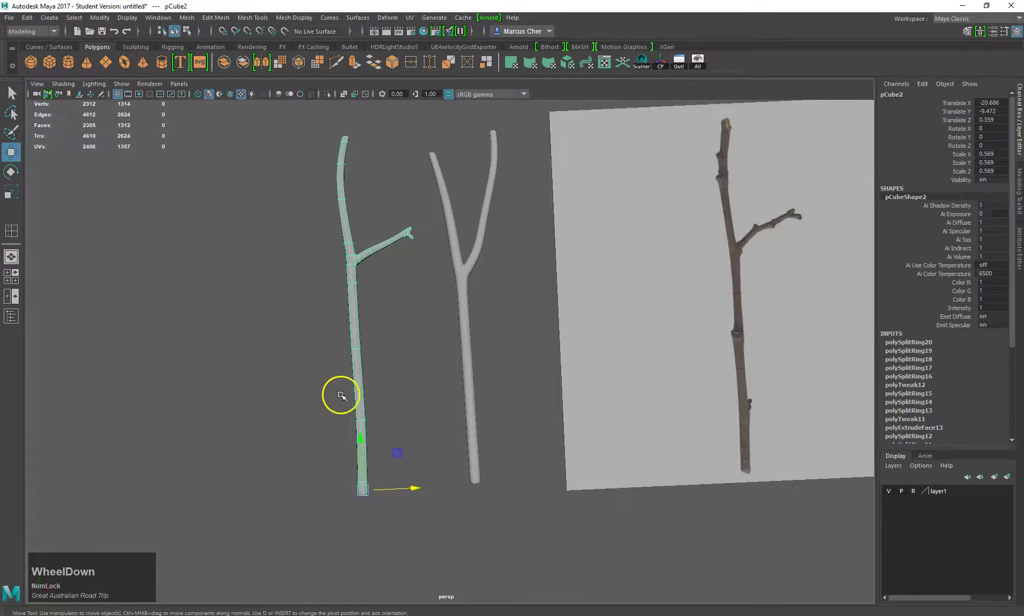
pyautogui.keyDown('alt'); pyautogui.moveTo(719, 443); pyautogui.dragTo(706, 439); pyautogui.keyUp('alt')
pyautogui.keyDown('alt'); pyautogui.moveTo(706, 439); pyautogui.dragTo(577, 446, button='middle'); pyautogui.keyUp('alt')
pyautogui.click(664, 409)
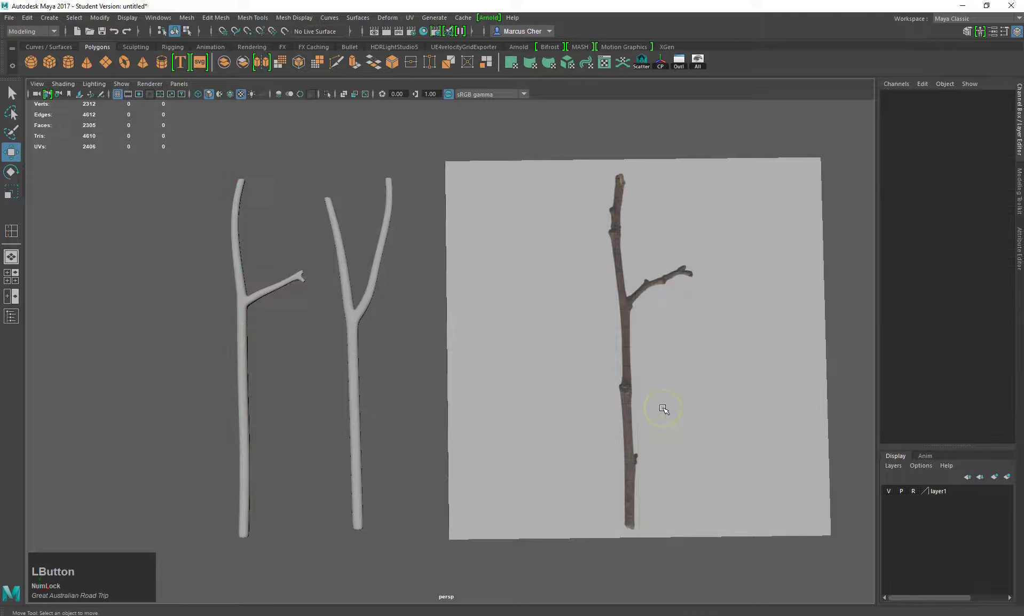
# Unlock the reference layer, switch the image plane's colour texture to GART_MPRC_REFTWIG_03.jpg, and deselect the plane
pyautogui.keyDown('alt'); pyautogui.moveTo(662, 409); pyautogui.dragTo(654, 405); pyautogui.keyUp('alt')
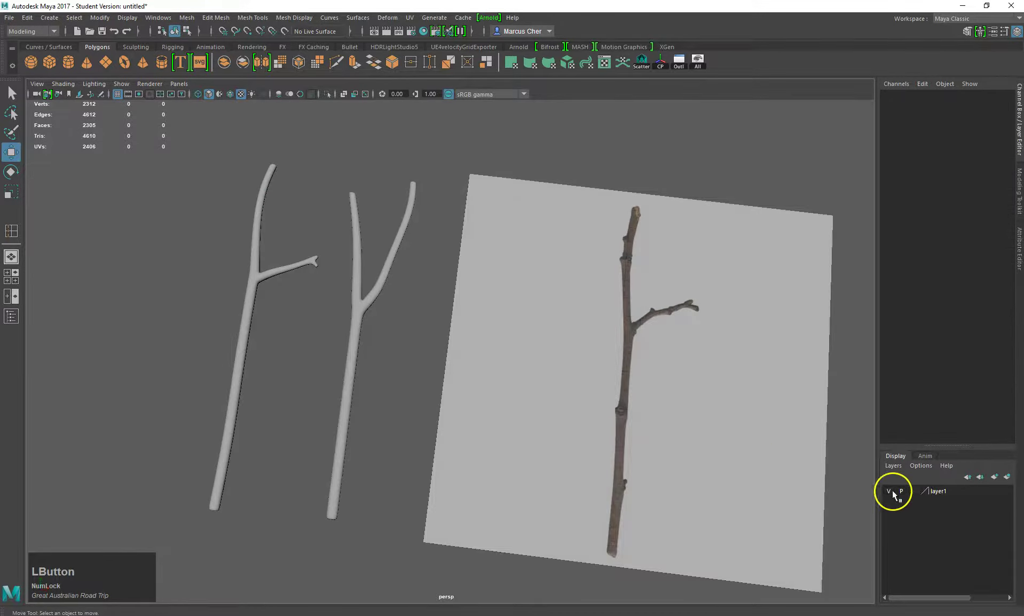
pyautogui.click(758, 465)
pyautogui.click(1019, 256)
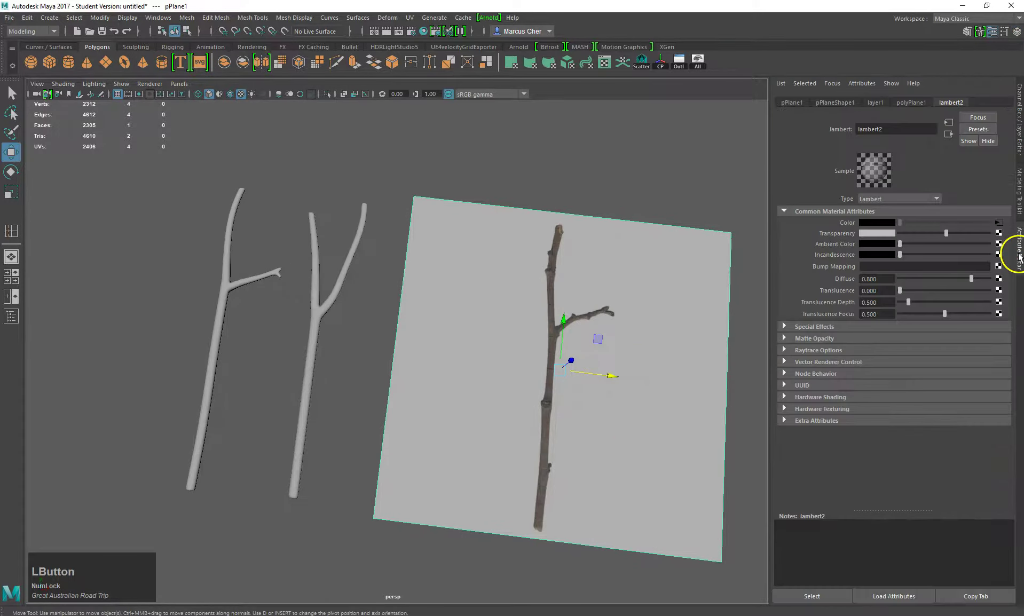
pyautogui.click(998, 225)
pyautogui.click(983, 249)
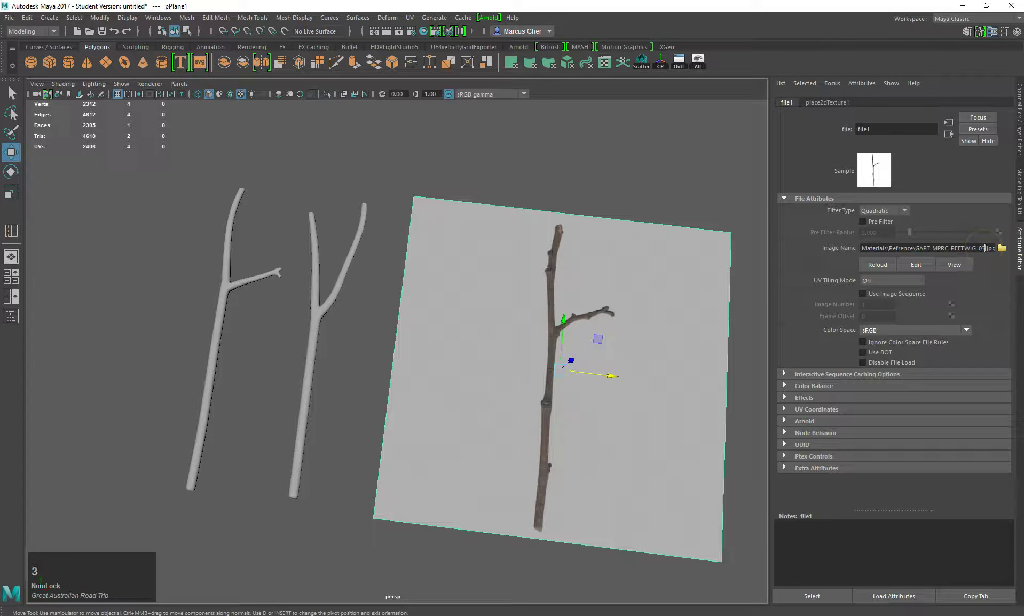
pyautogui.write('3')
pyautogui.press('Return')
pyautogui.keyDown('alt'); pyautogui.moveTo(488, 434); pyautogui.dragTo(500, 441); pyautogui.keyUp('alt')
pyautogui.keyDown('alt'); pyautogui.moveTo(468, 522); pyautogui.dragTo(464, 529); pyautogui.keyUp('alt')
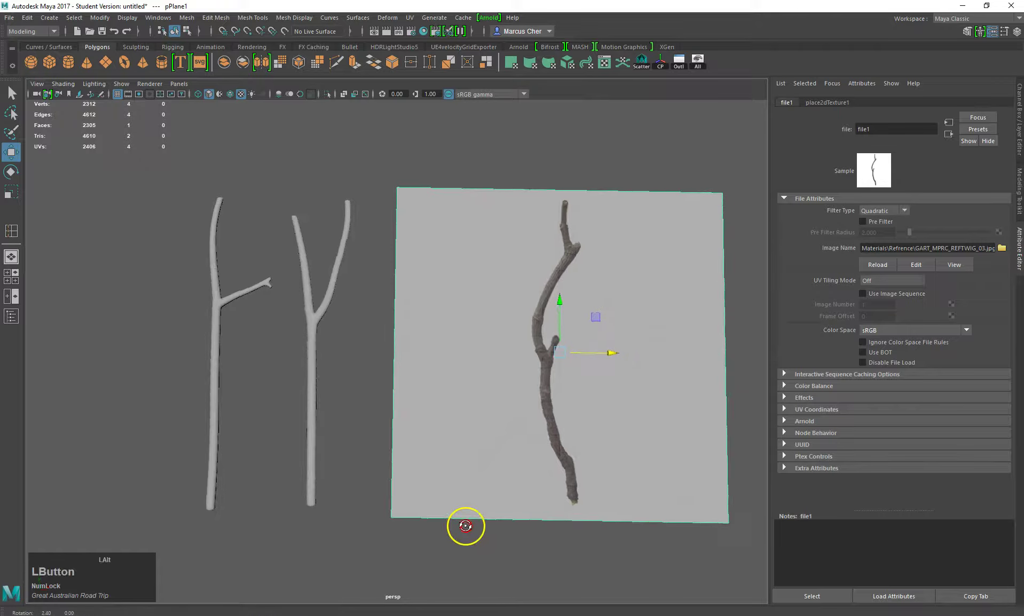
pyautogui.click(468, 540)
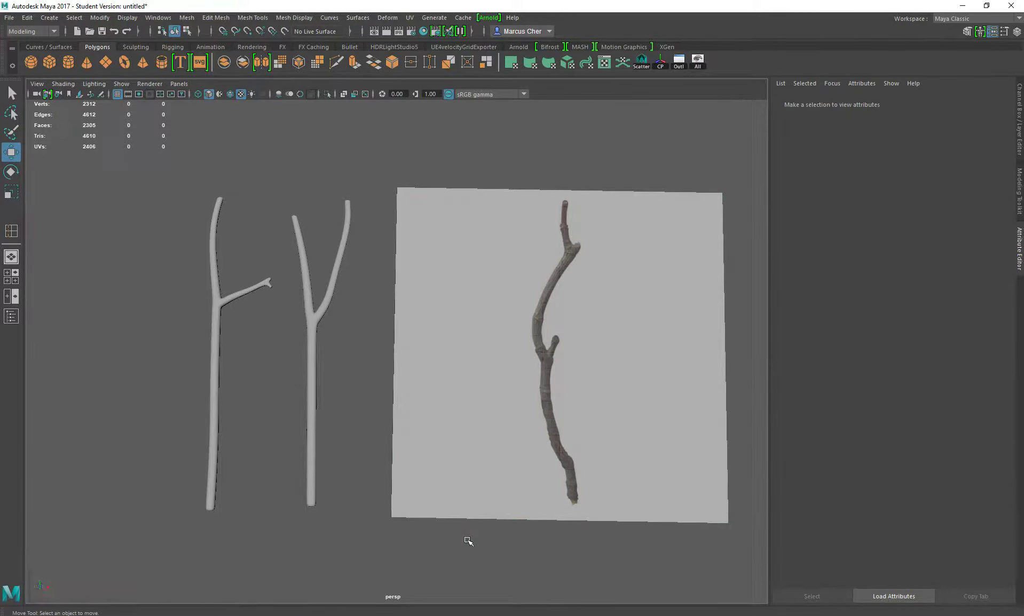
pyautogui.click(18, 600)
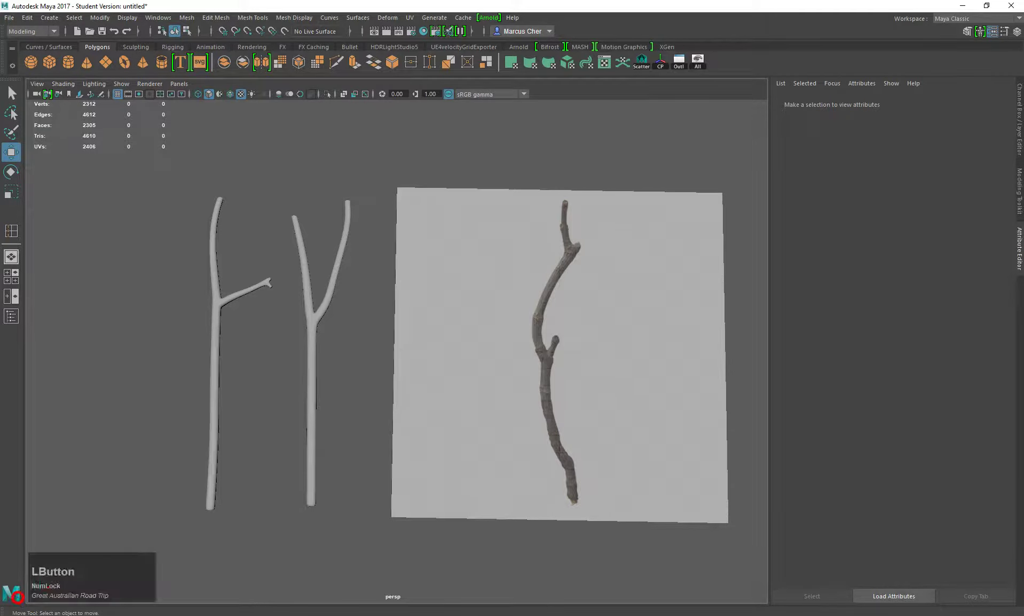